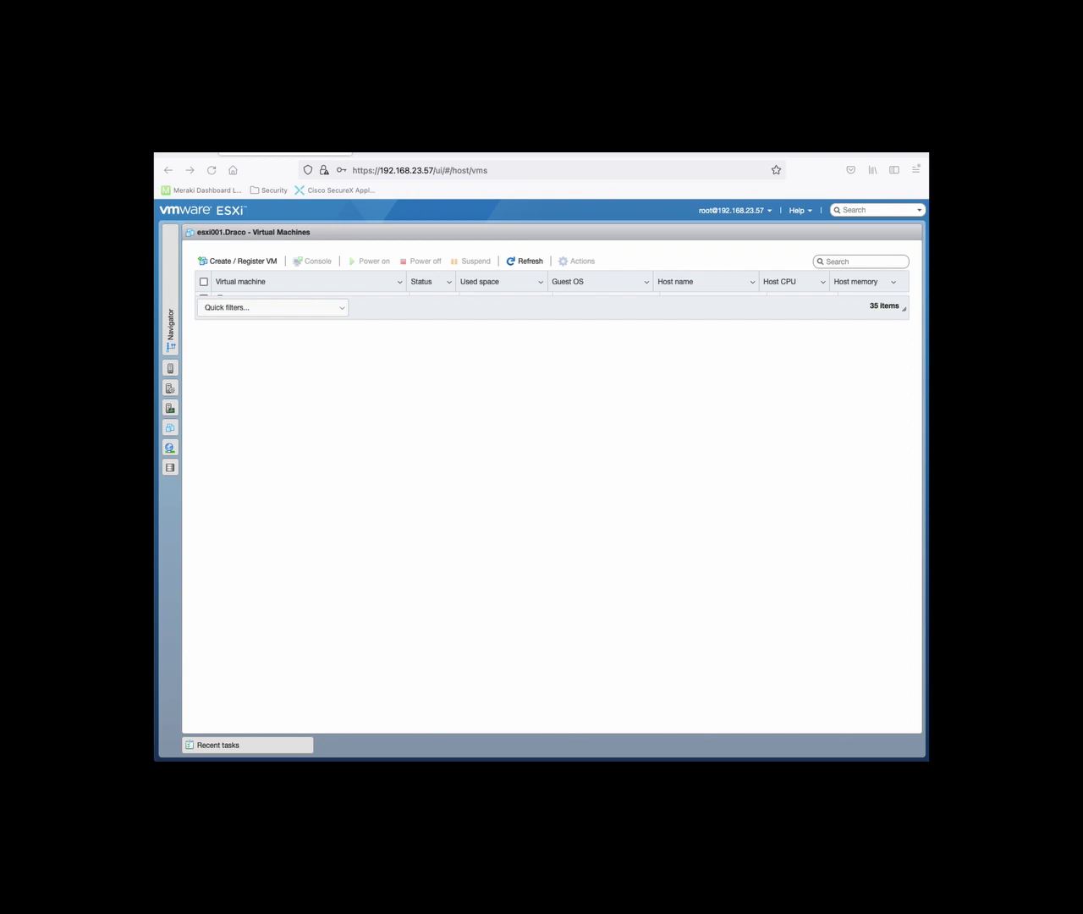
Start the wizard for a brand-new virtual machine and move to naming the VM
{"action": "left_click", "coordinate": [220, 262]}
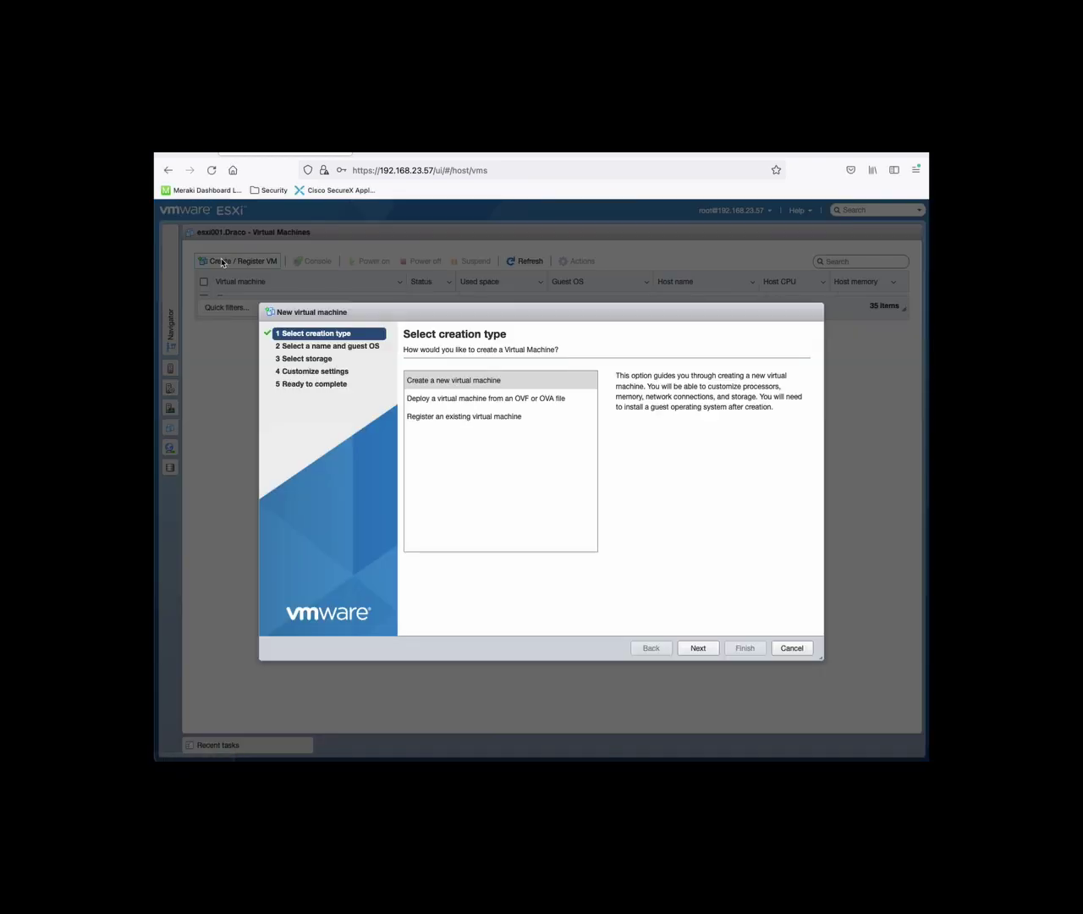
{"action": "left_click", "coordinate": [448, 380]}
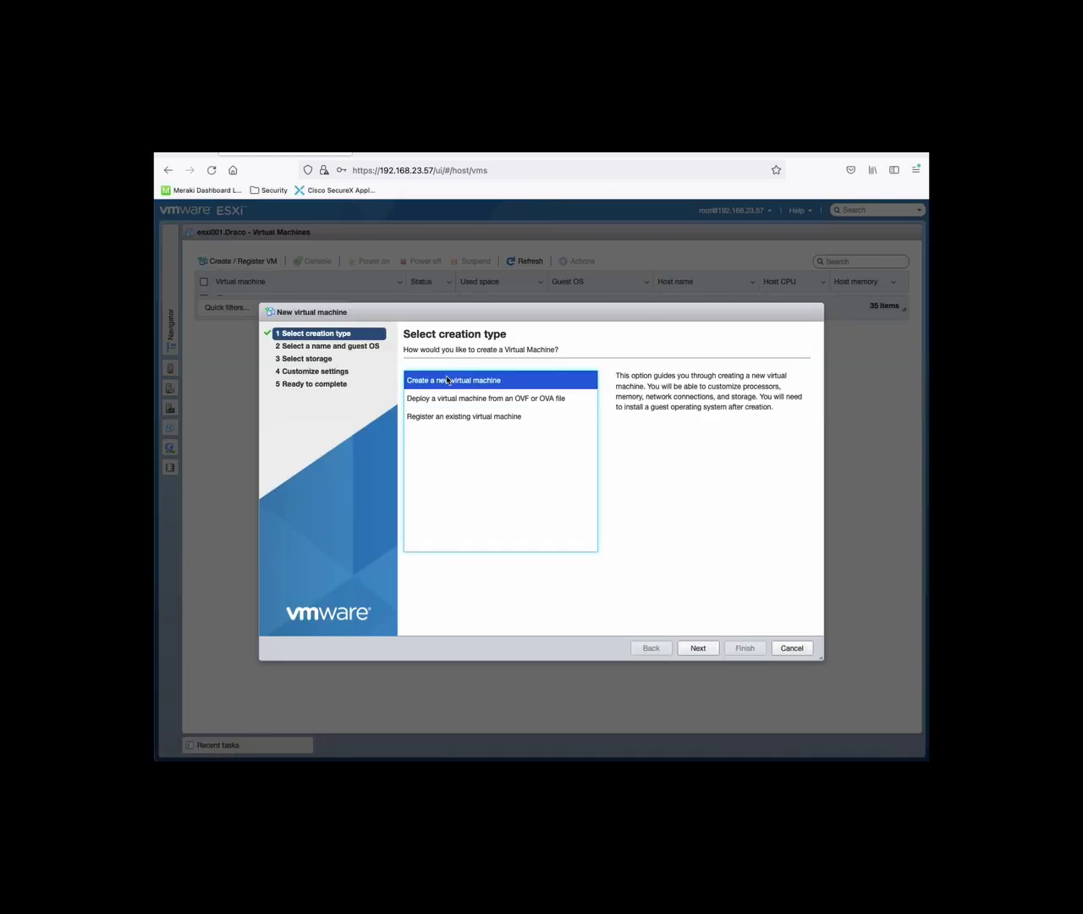
{"action": "left_click", "coordinate": [695, 650]}
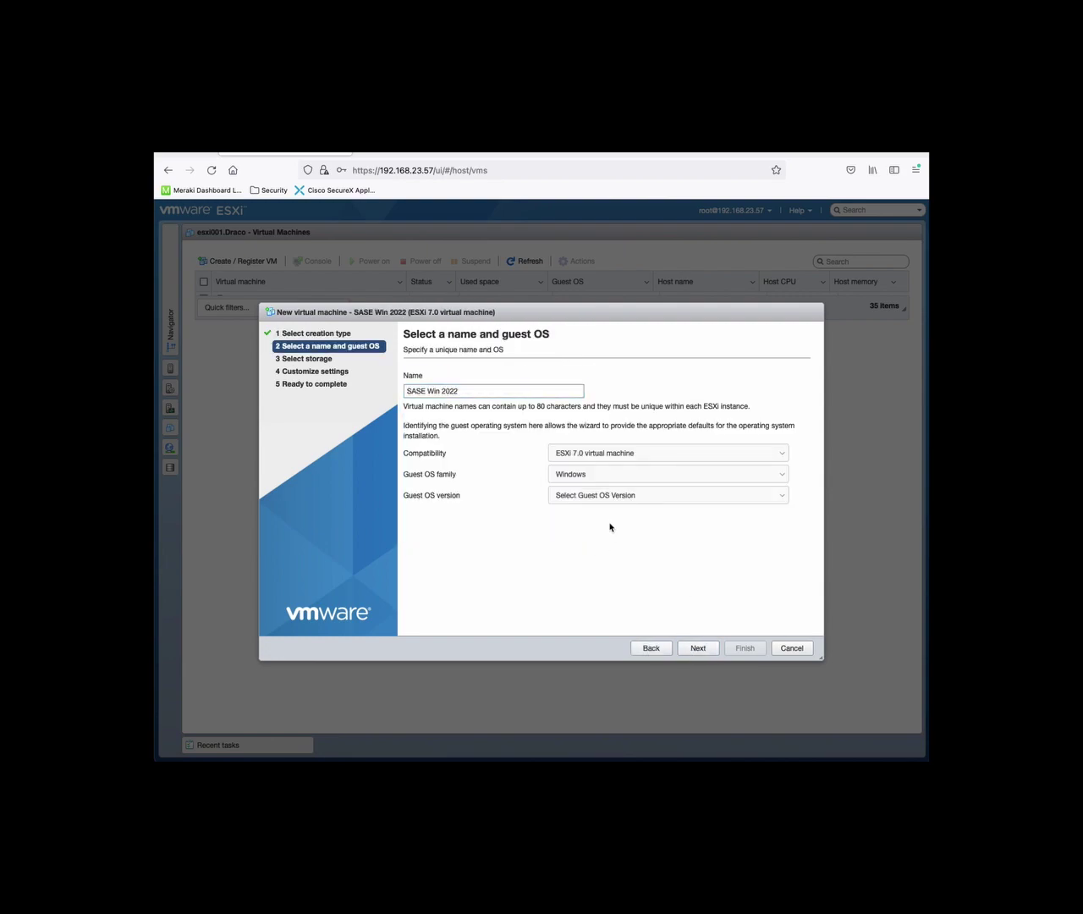
Choose Microsoft Windows Server 2019 (64-bit) as the guest OS version
{"action": "left_click", "coordinate": [601, 495]}
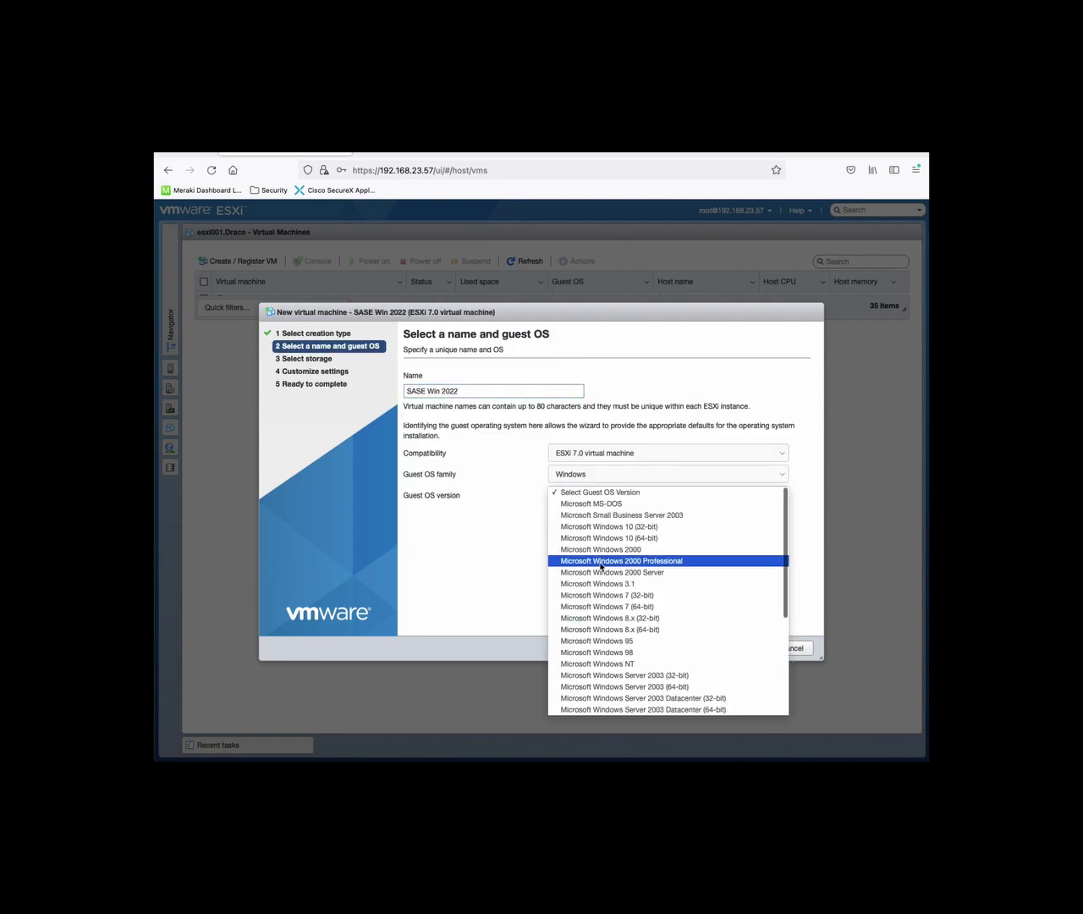
{"action": "scroll", "coordinate": [599, 572], "scroll_direction": "down", "scroll_amount": 5}
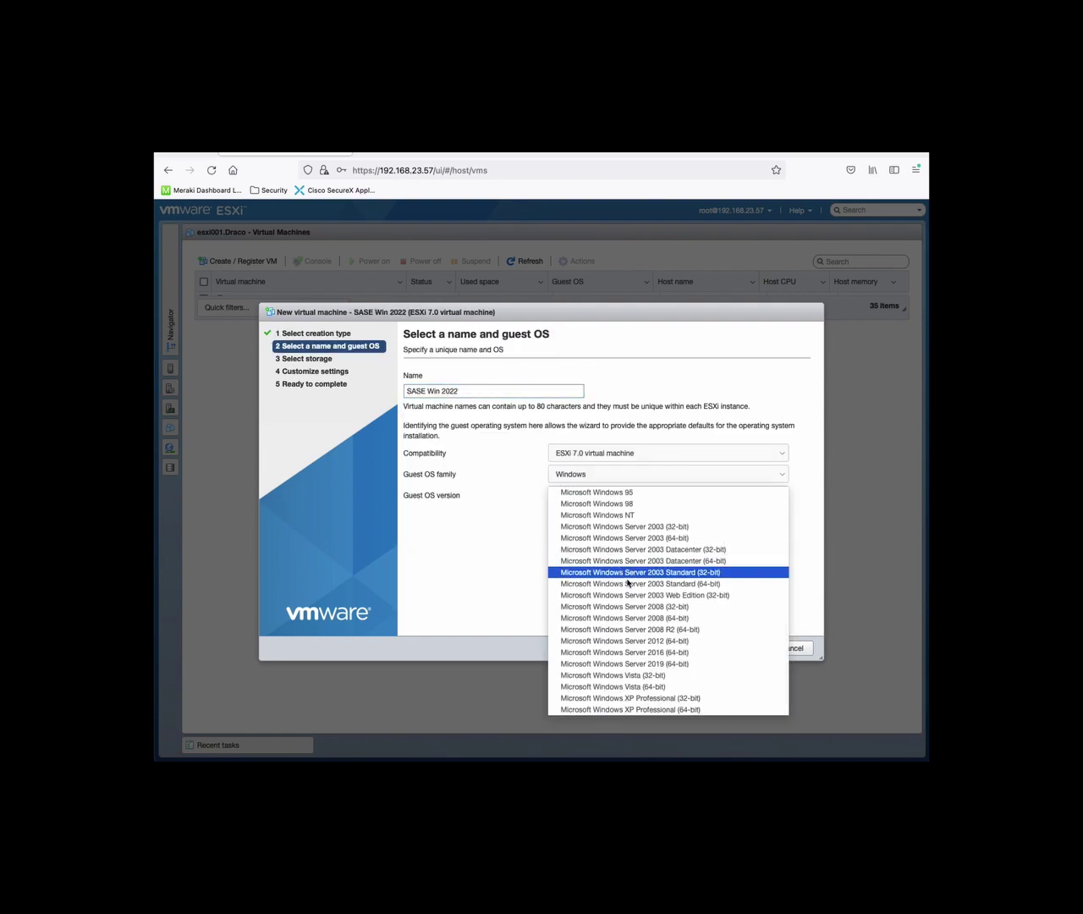
{"action": "scroll", "coordinate": [648, 646], "scroll_direction": "up", "scroll_amount": 3}
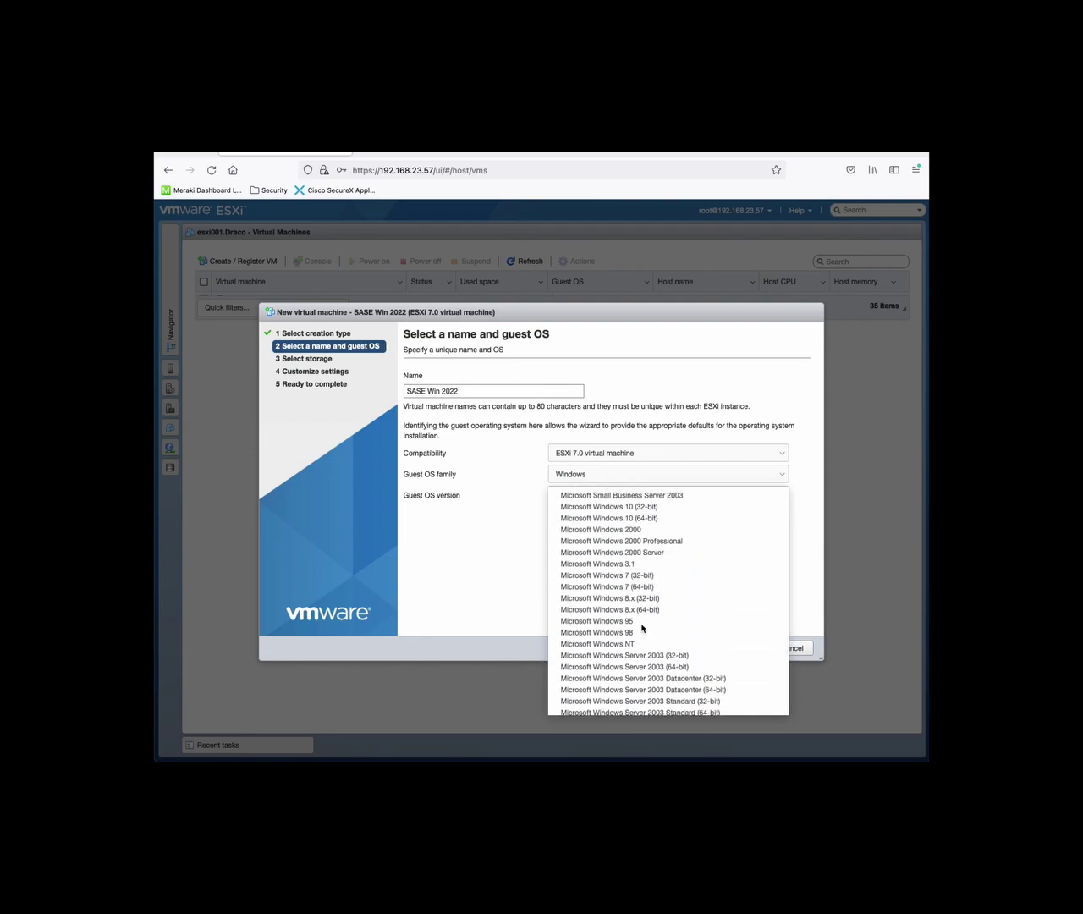
{"action": "scroll", "coordinate": [645, 542], "scroll_direction": "up", "scroll_amount": 1}
{"action": "scroll", "coordinate": [646, 544], "scroll_direction": "down", "scroll_amount": 2}
{"action": "scroll", "coordinate": [646, 544], "scroll_direction": "down", "scroll_amount": 3}
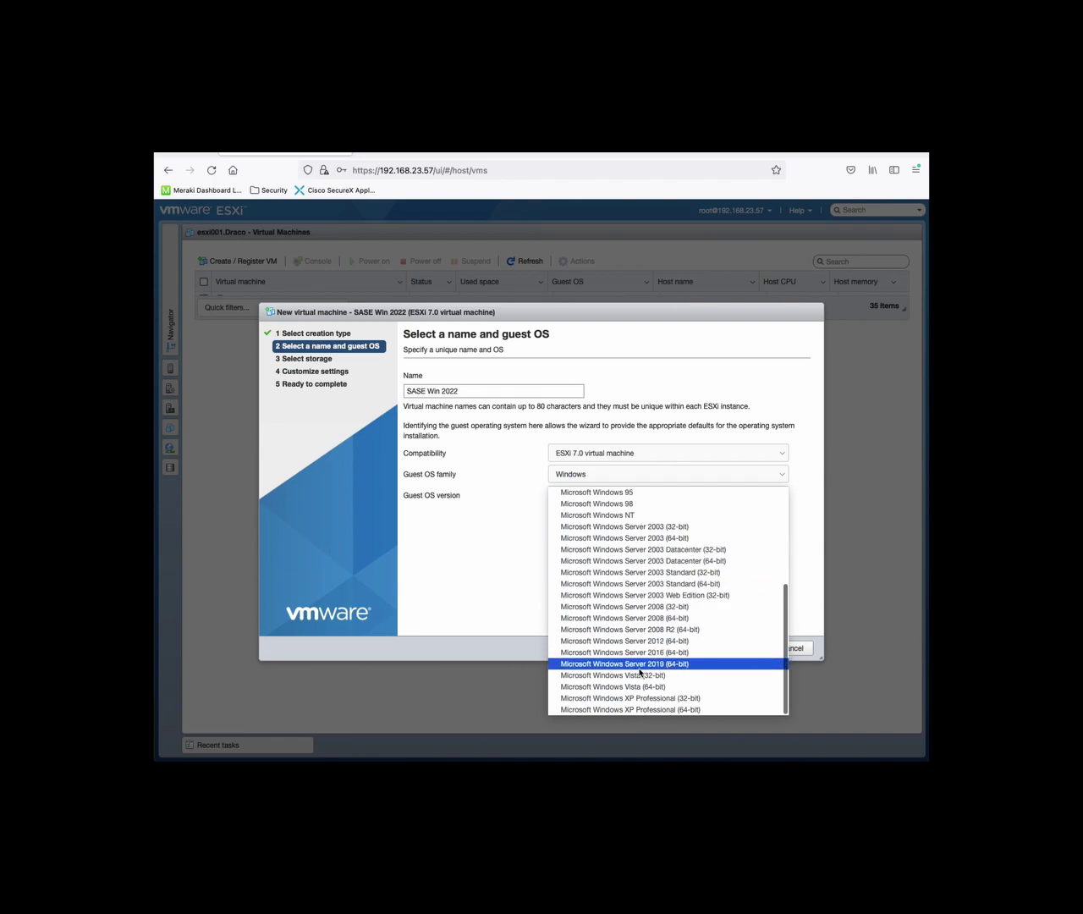
{"action": "left_click", "coordinate": [670, 665]}
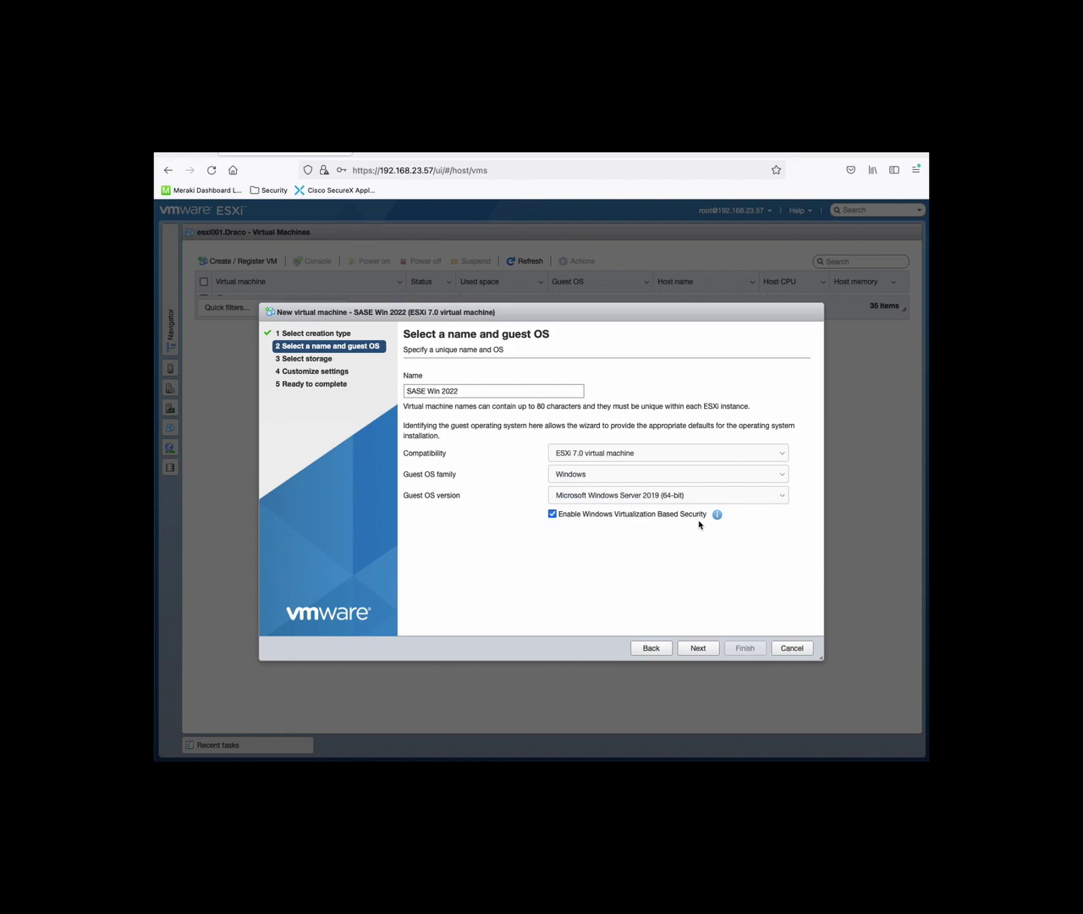
Store the VM on the esxi001 datastore
{"action": "left_click", "coordinate": [696, 648]}
{"action": "left_click", "coordinate": [626, 512]}
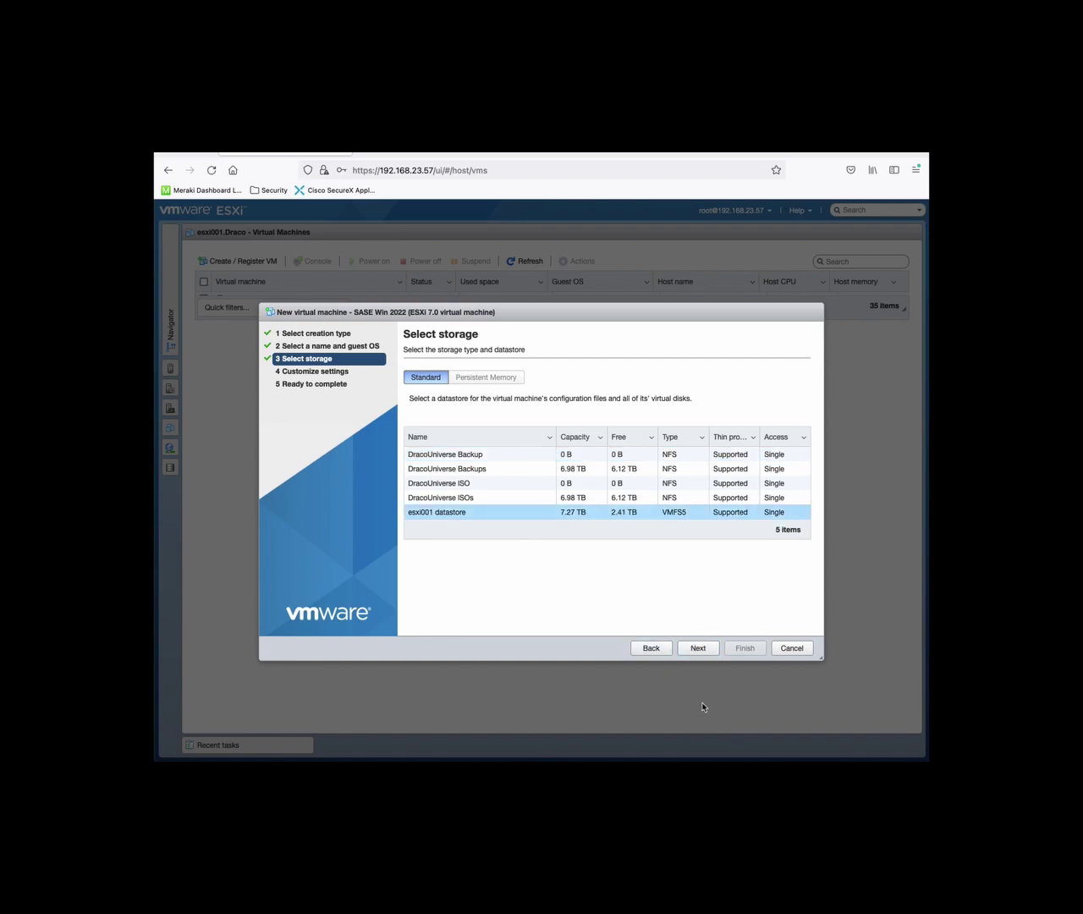
{"action": "left_click", "coordinate": [696, 648]}
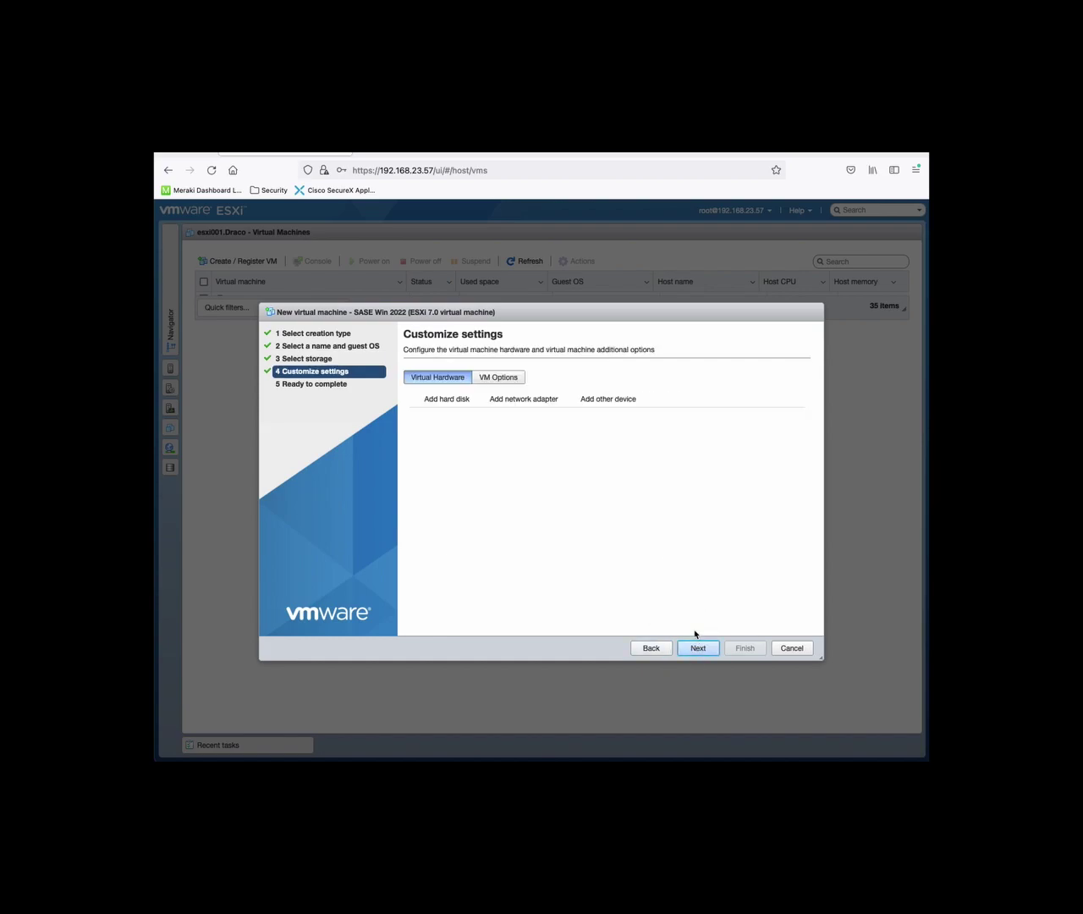
Set memory to 8 GB, connect Network Adapter 1 to DPSE, and add a second adapter
{"action": "type", "text": "8"}
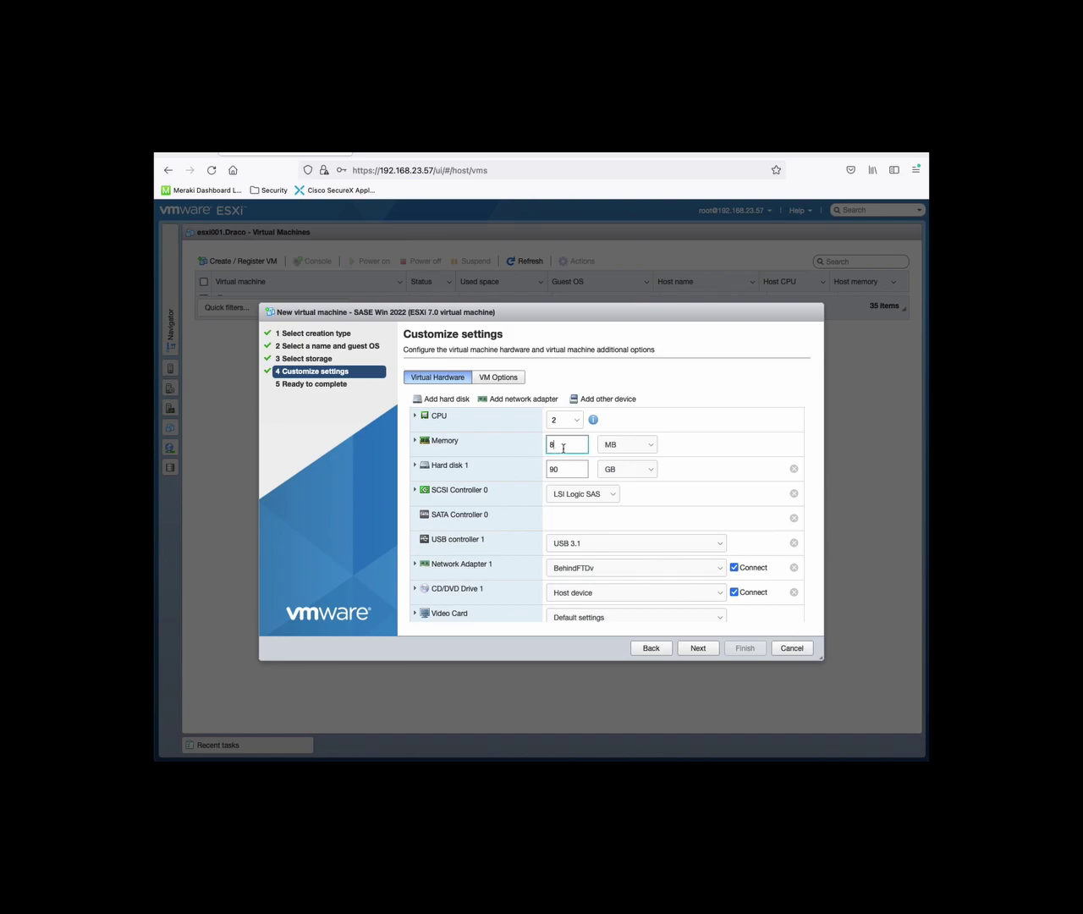
{"action": "left_click", "coordinate": [627, 444]}
{"action": "left_click", "coordinate": [605, 457]}
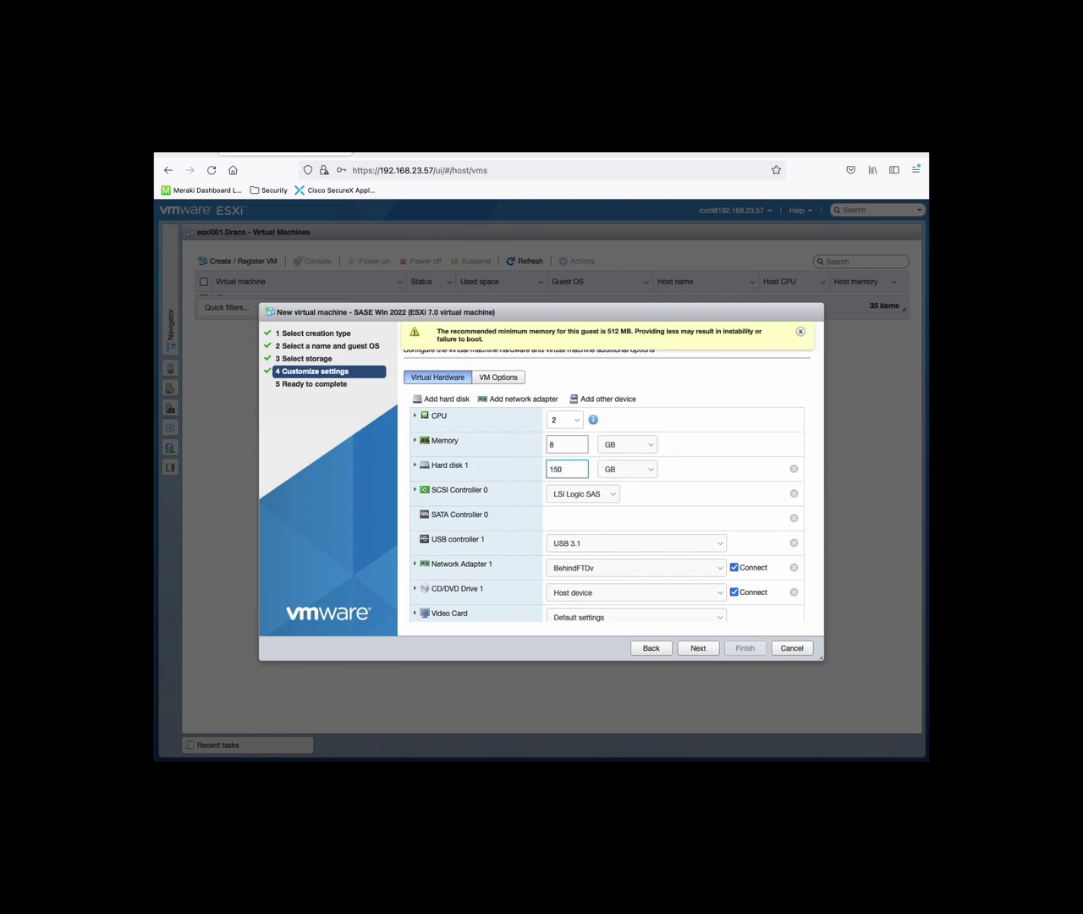
{"action": "left_click", "coordinate": [637, 565]}
{"action": "left_click", "coordinate": [621, 579]}
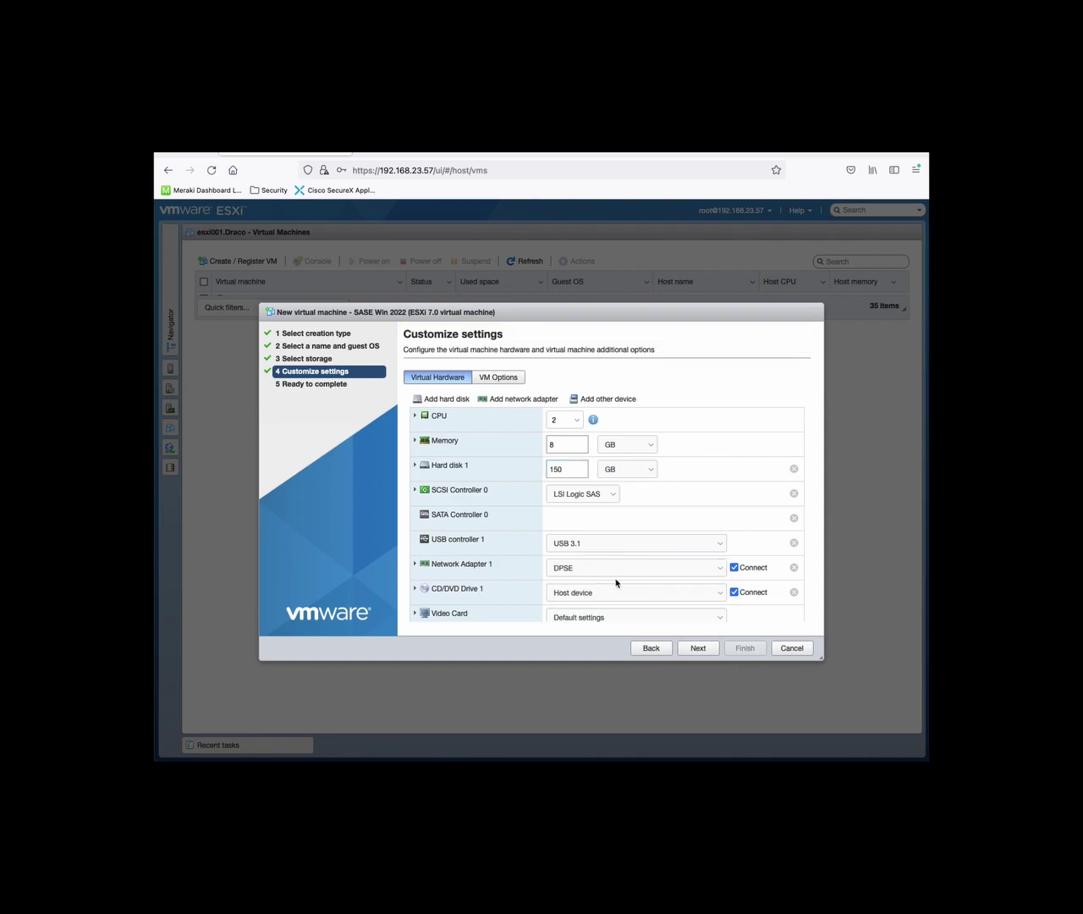
{"action": "left_click", "coordinate": [507, 398]}
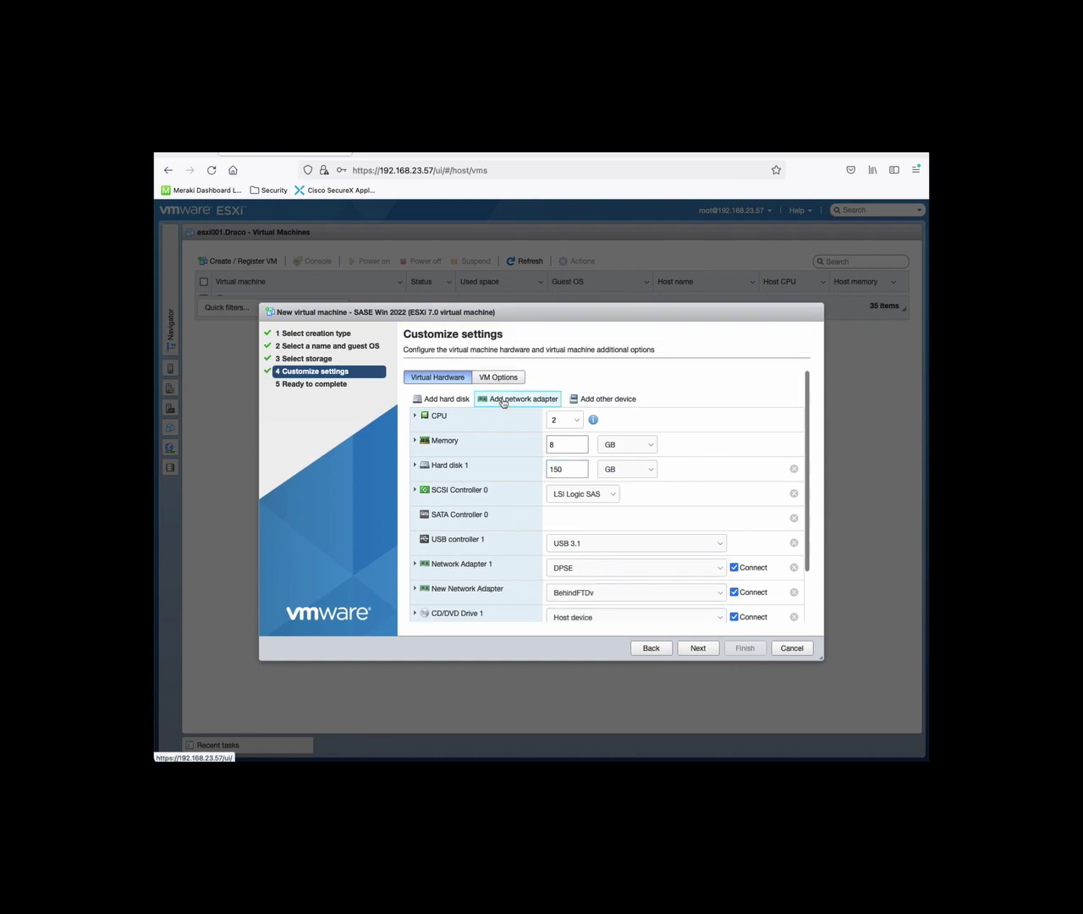
Expand CD/DVD Drive 1 and bring up its drive source options
{"action": "scroll", "coordinate": [660, 586], "scroll_direction": "down", "scroll_amount": 1}
{"action": "scroll", "coordinate": [654, 586], "scroll_direction": "down", "scroll_amount": 1}
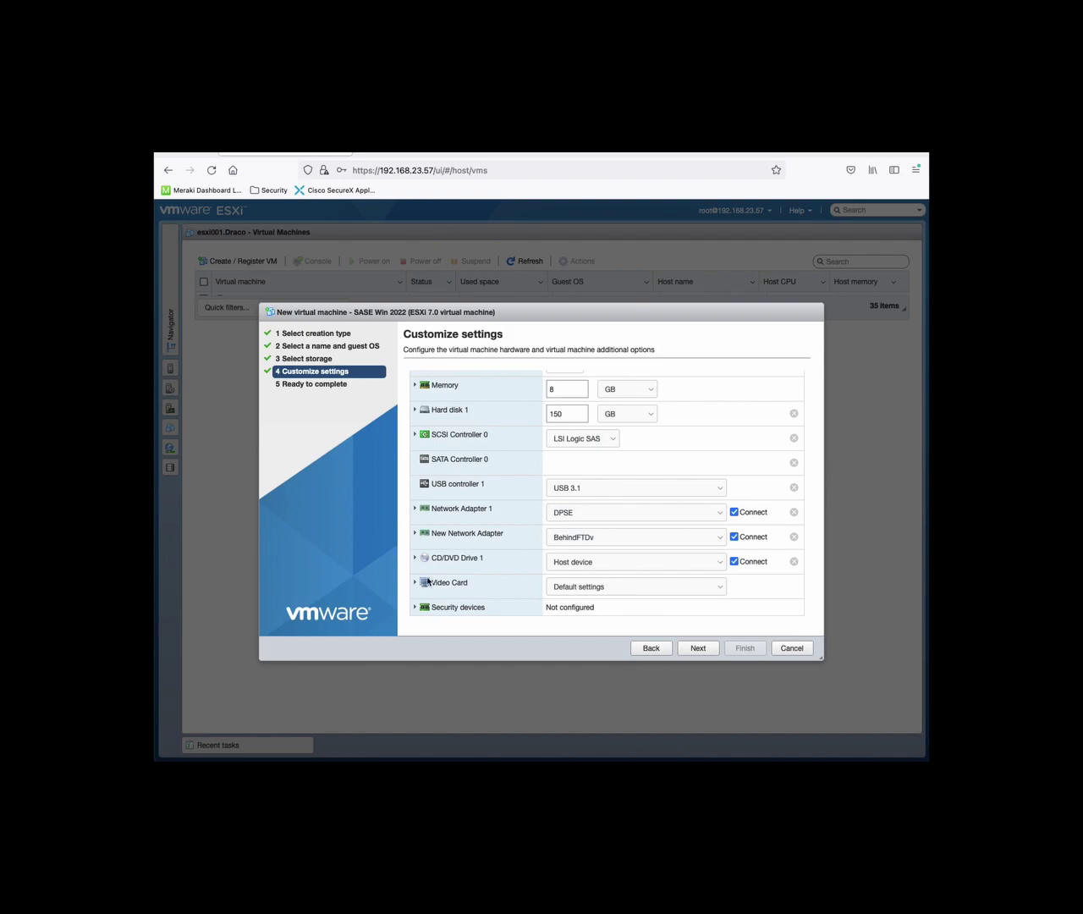
{"action": "left_click", "coordinate": [414, 559]}
{"action": "scroll", "coordinate": [622, 584], "scroll_direction": "down", "scroll_amount": 3}
{"action": "left_click", "coordinate": [590, 542]}
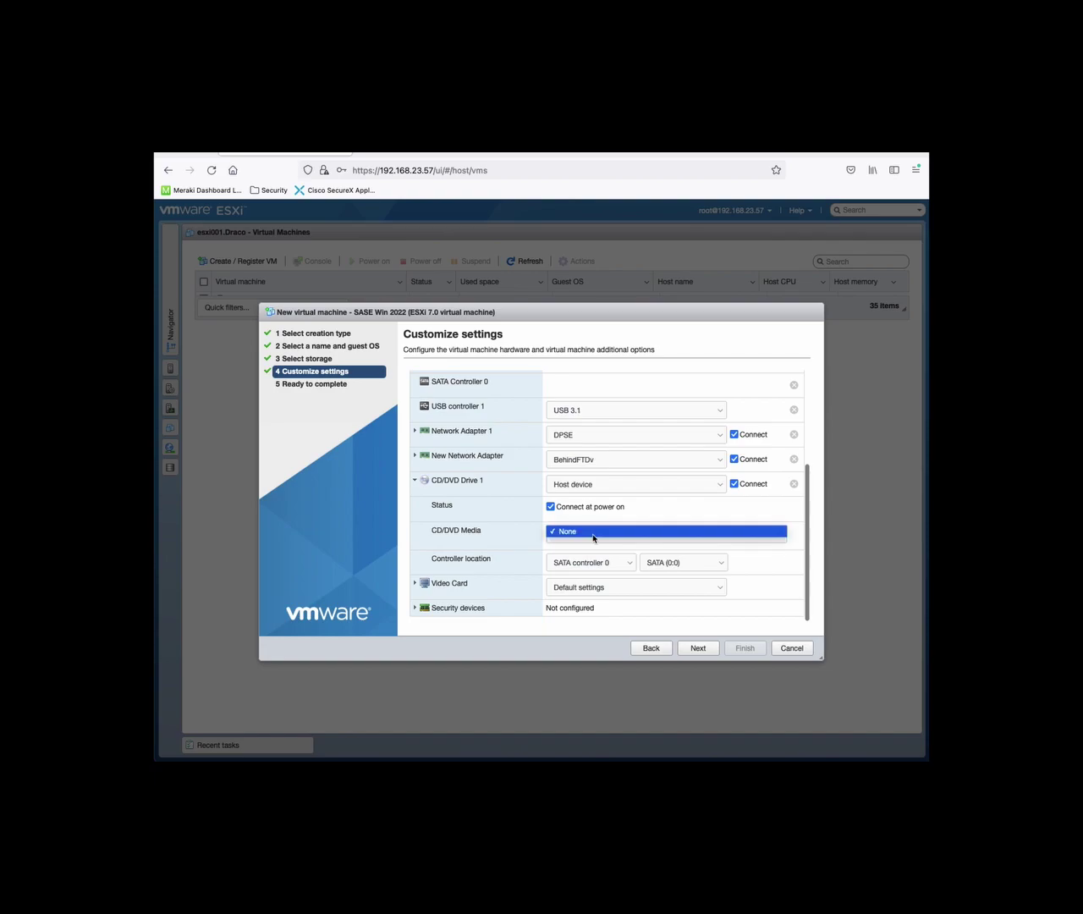
{"action": "left_click", "coordinate": [645, 519]}
{"action": "left_click", "coordinate": [647, 487]}
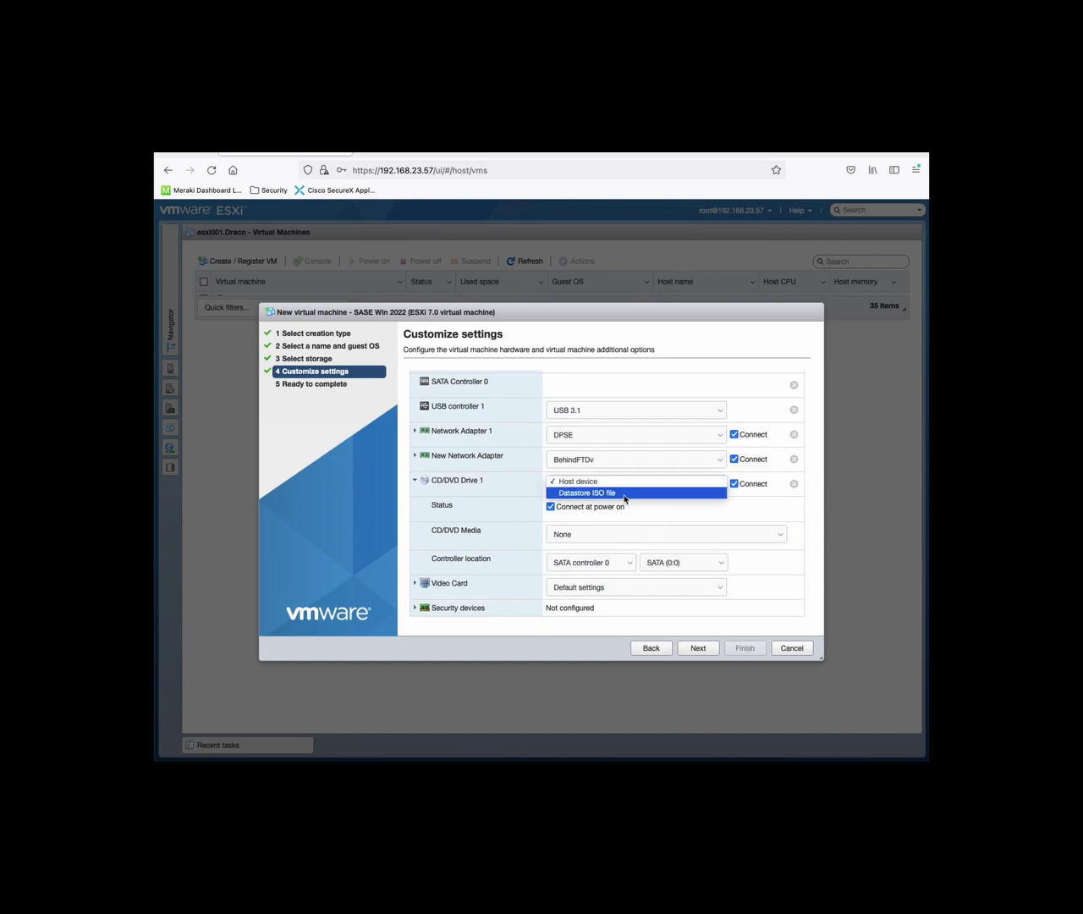
Mount the Windows Server 2022 ISO from DracoUniverse ISOs > ISOs > Softwares > Windows on CD/DVD Drive 1
{"action": "left_click", "coordinate": [626, 493]}
{"action": "left_click", "coordinate": [388, 434]}
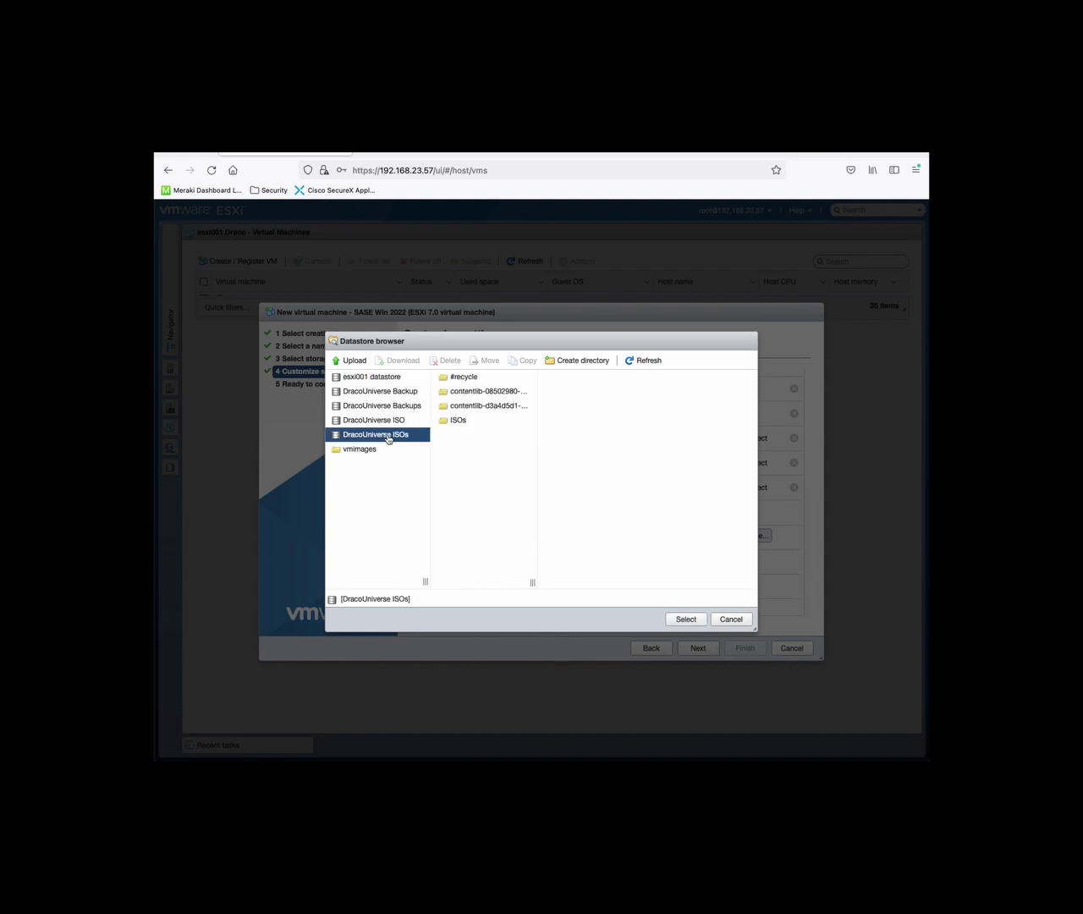
{"action": "left_click", "coordinate": [449, 423]}
{"action": "left_click", "coordinate": [572, 391]}
{"action": "left_click", "coordinate": [679, 523]}
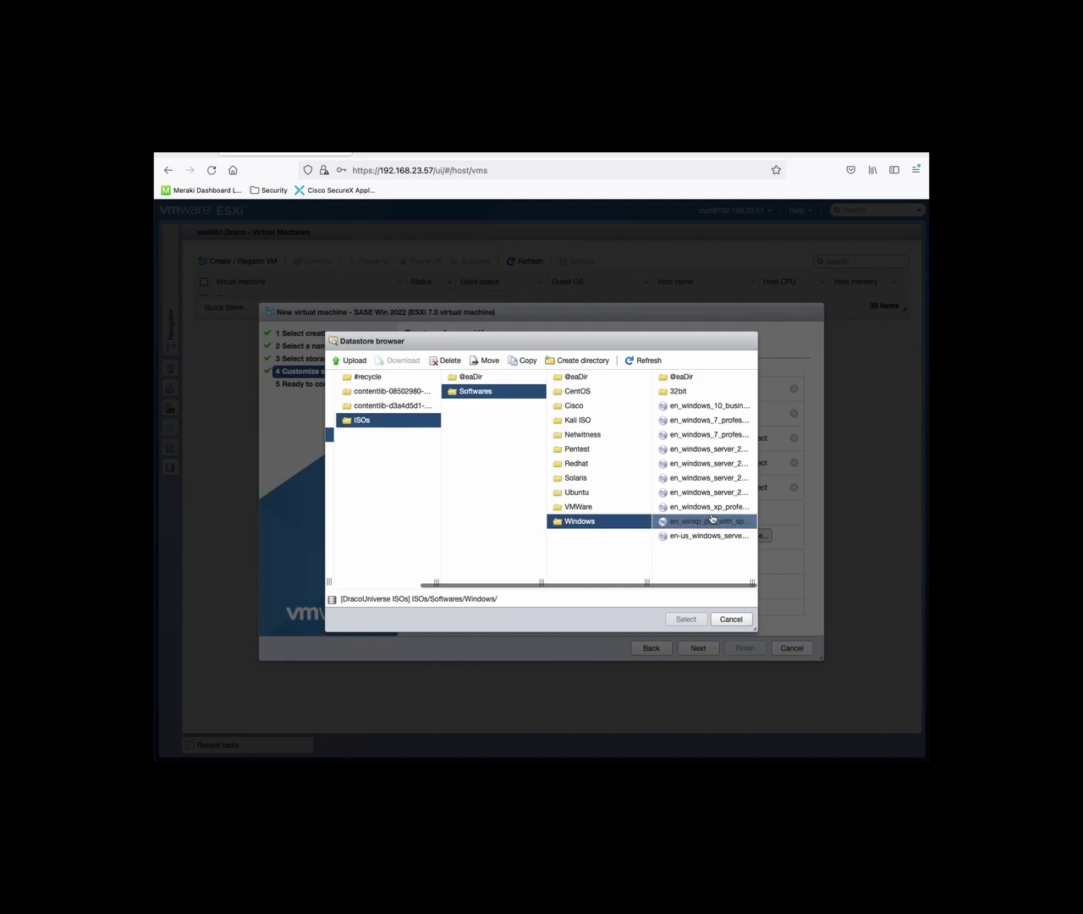
{"action": "left_click", "coordinate": [706, 492]}
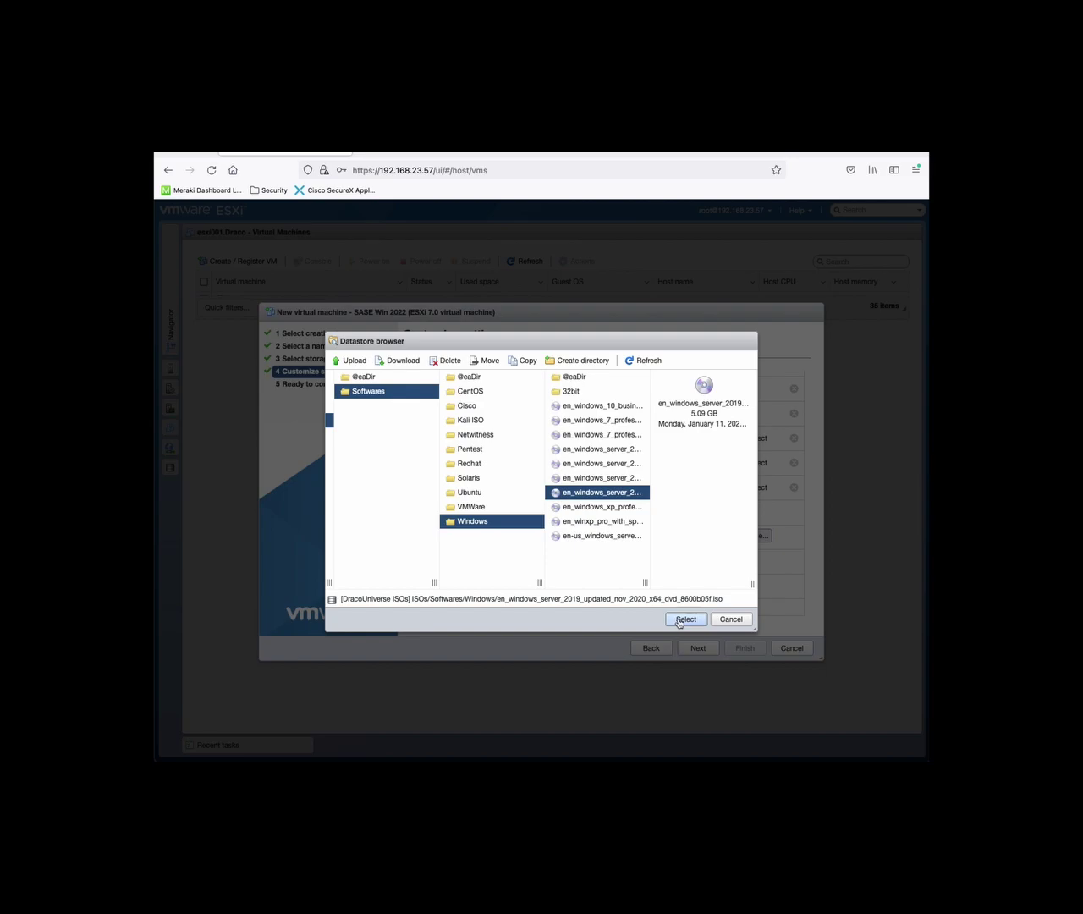
{"action": "key", "text": "Down"}
{"action": "key", "text": "Down"}
{"action": "key", "text": "Down"}
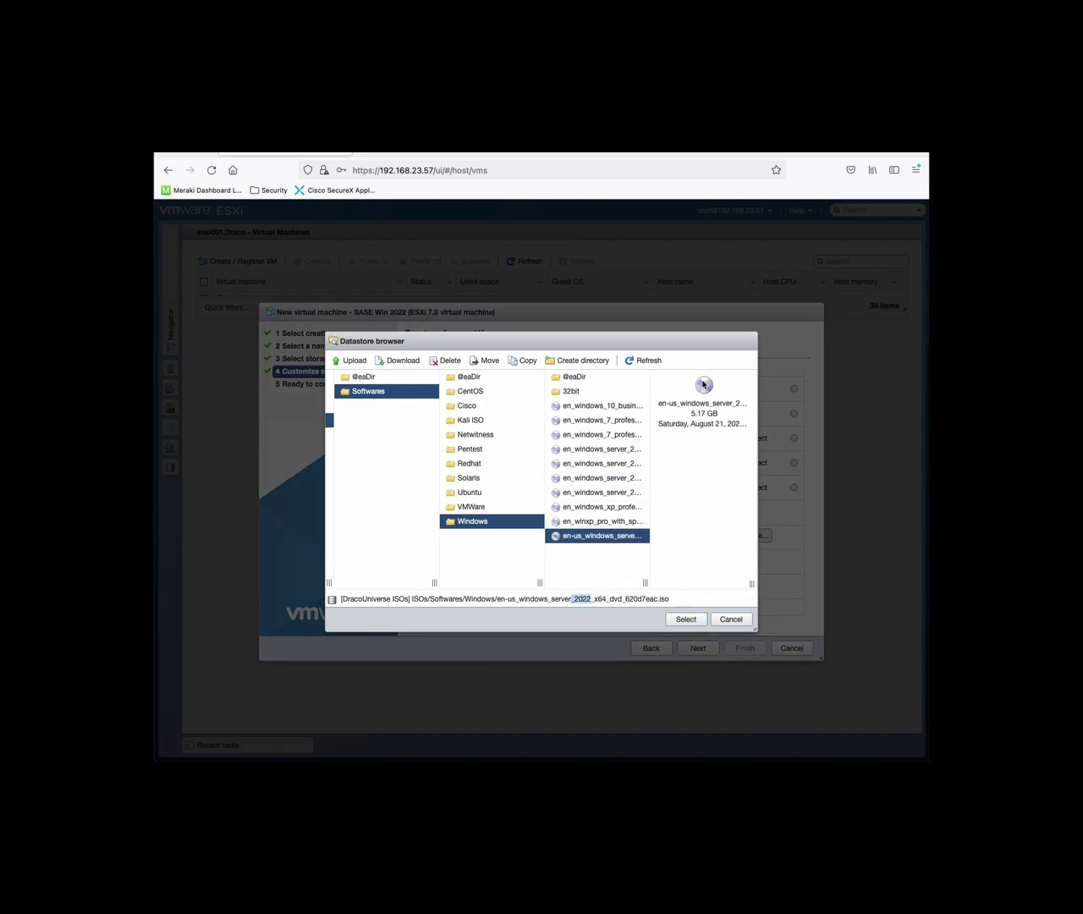
{"action": "left_click", "coordinate": [678, 620]}
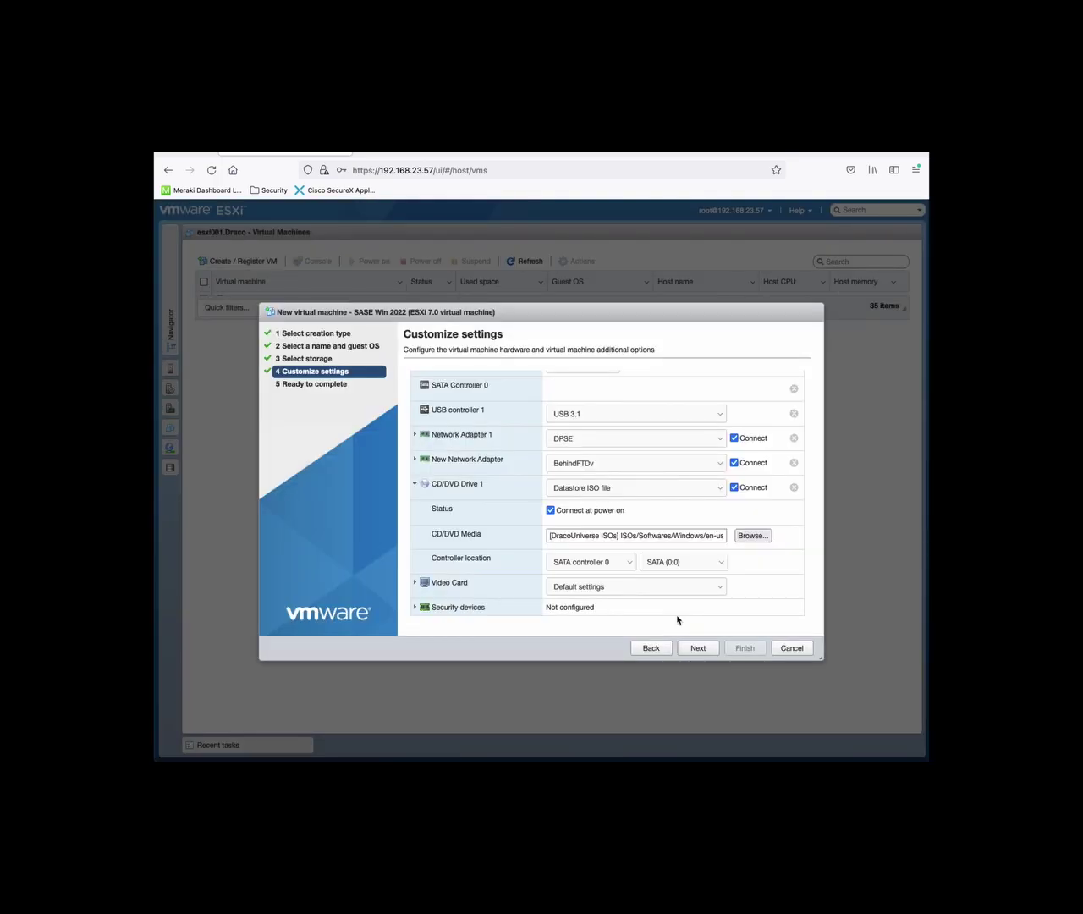
Finish creating SASE Win 2022, then open its page and launch its console
{"action": "left_click", "coordinate": [698, 648]}
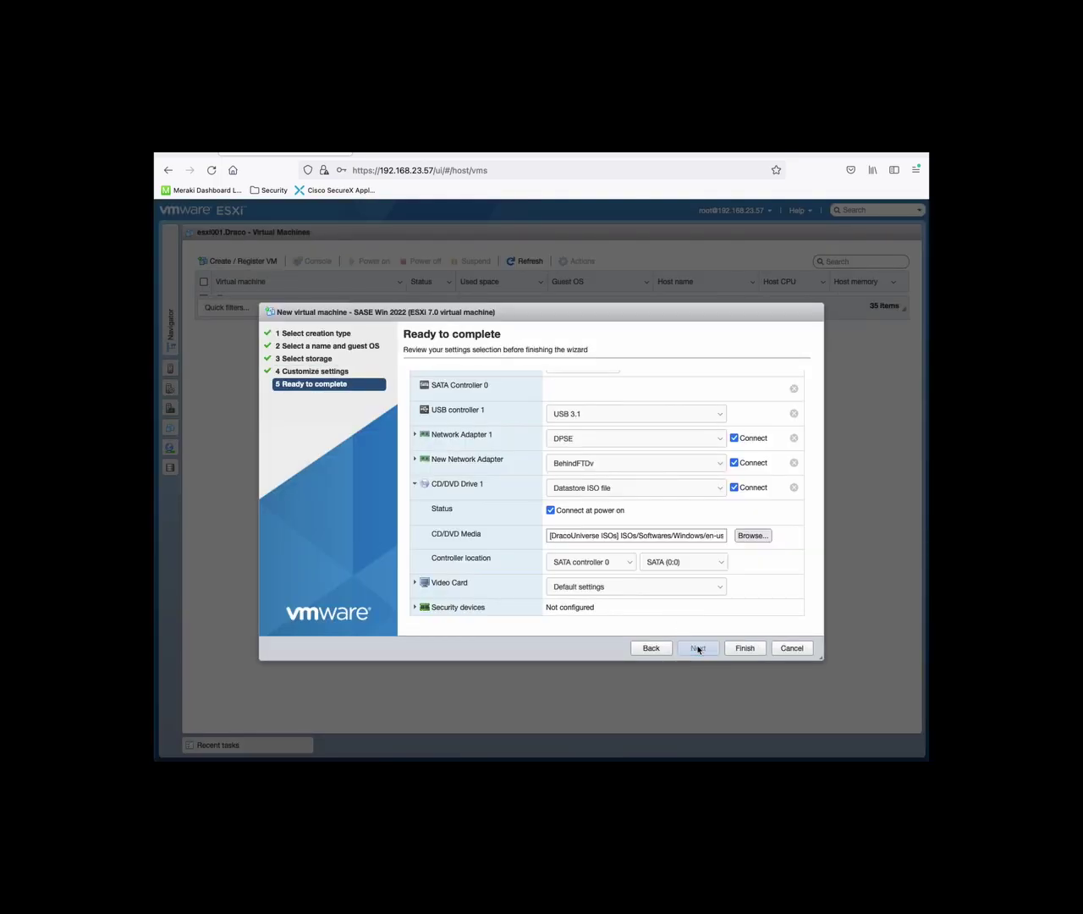
{"action": "left_click", "coordinate": [741, 648]}
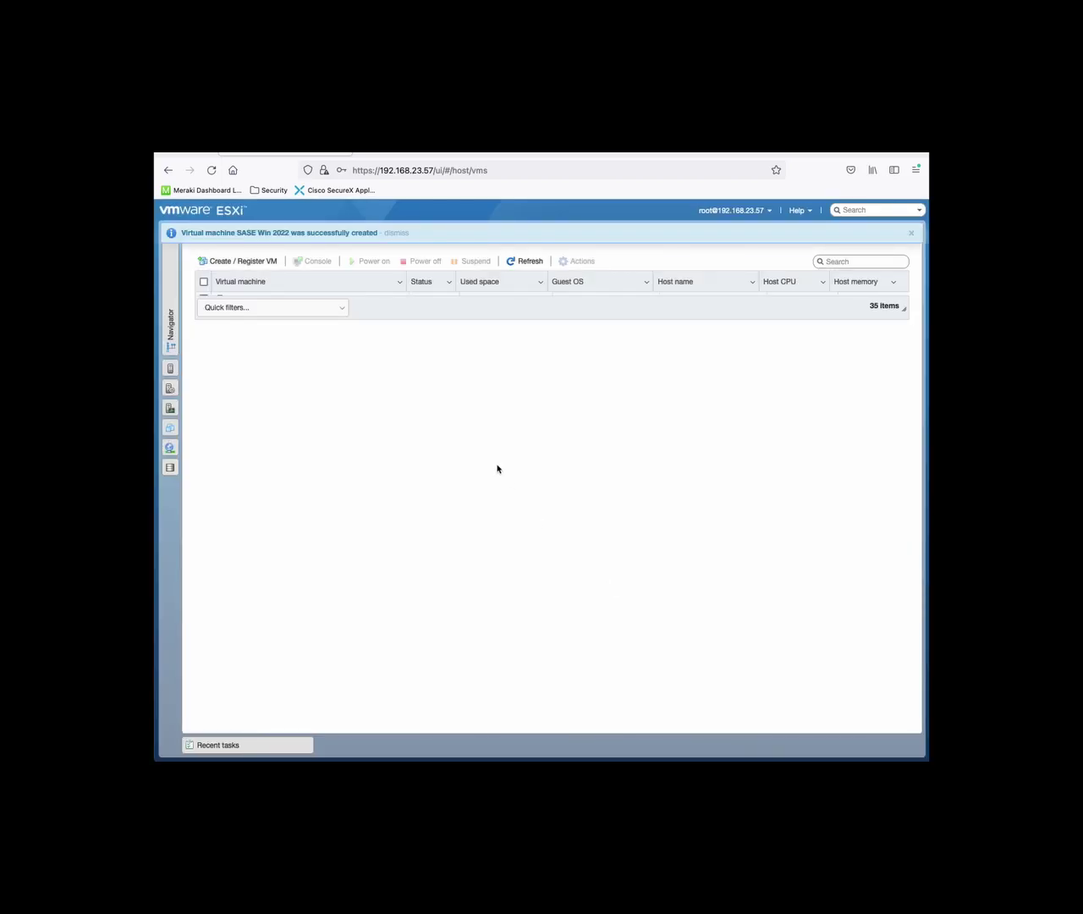
{"action": "left_click", "coordinate": [250, 233]}
{"action": "left_click", "coordinate": [269, 318]}
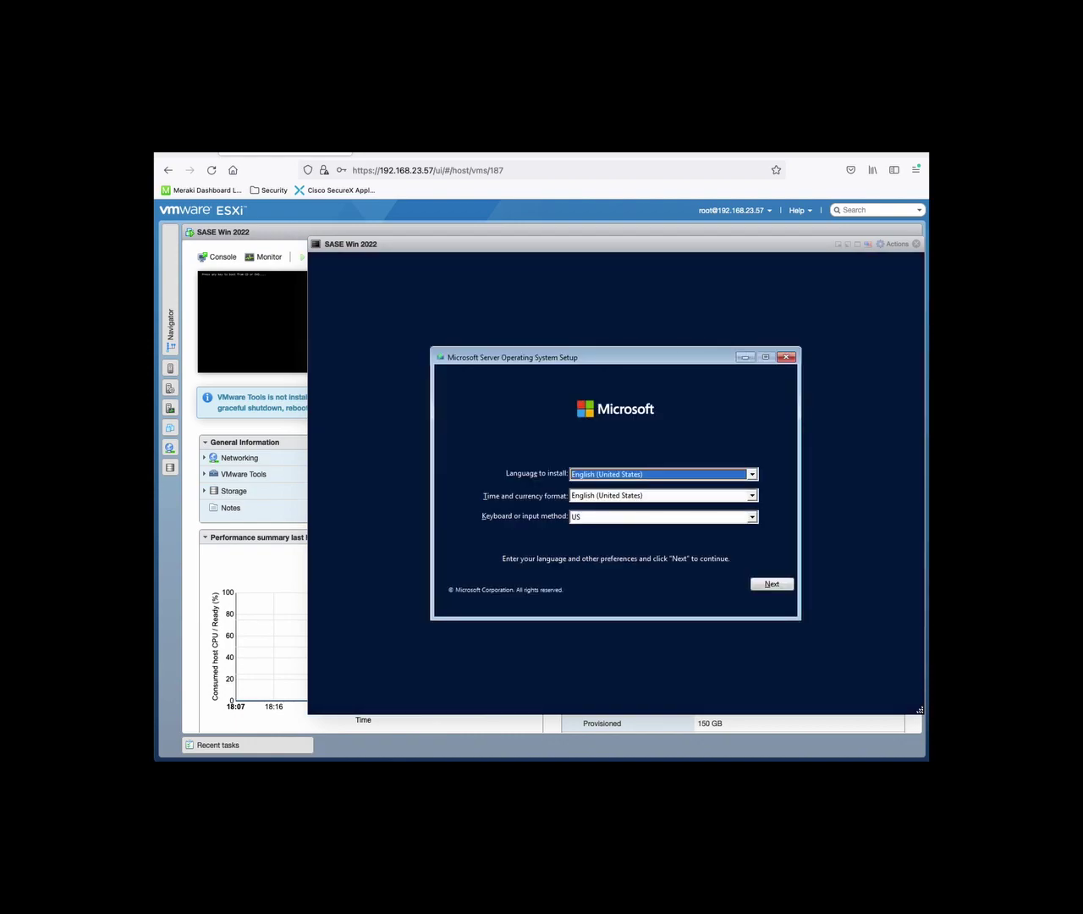
Start Windows Setup without a product key, choosing Windows Server 2022 Standard (Desktop Experience) and accepting the license
{"action": "left_click", "coordinate": [763, 585]}
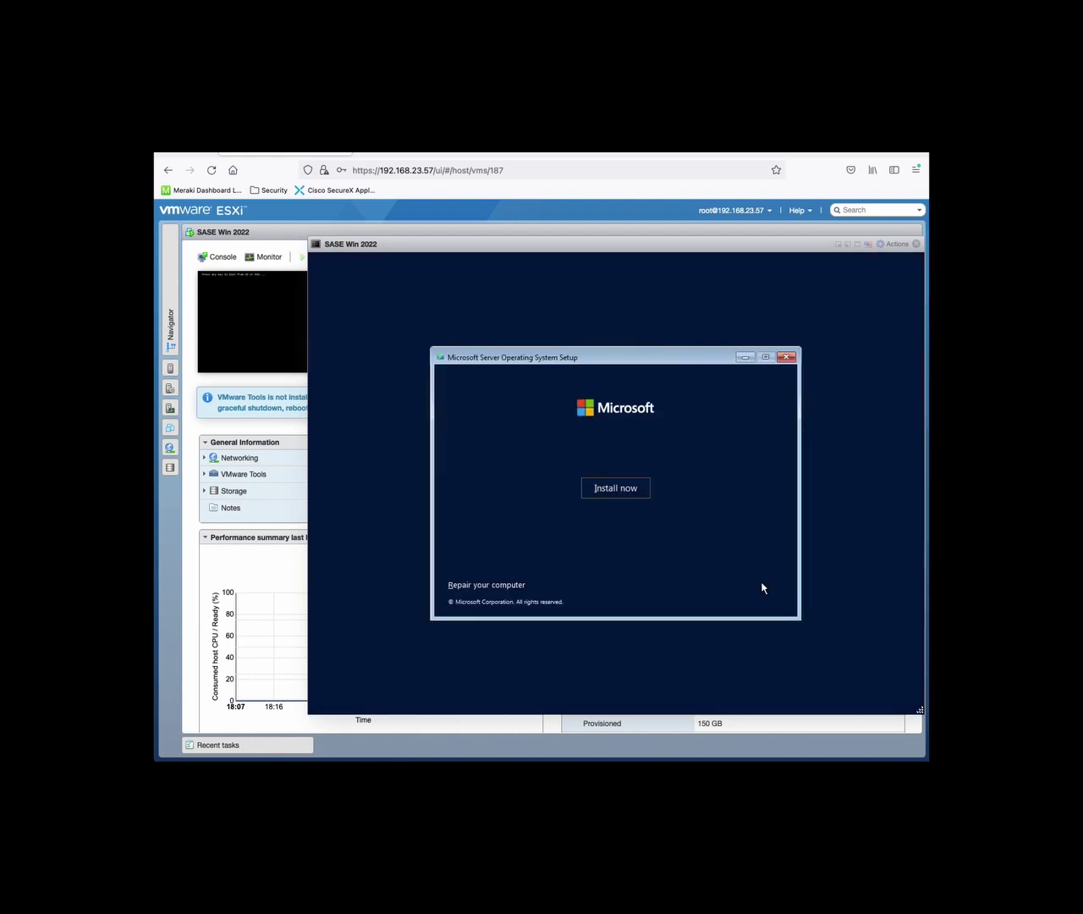
{"action": "left_click", "coordinate": [610, 488]}
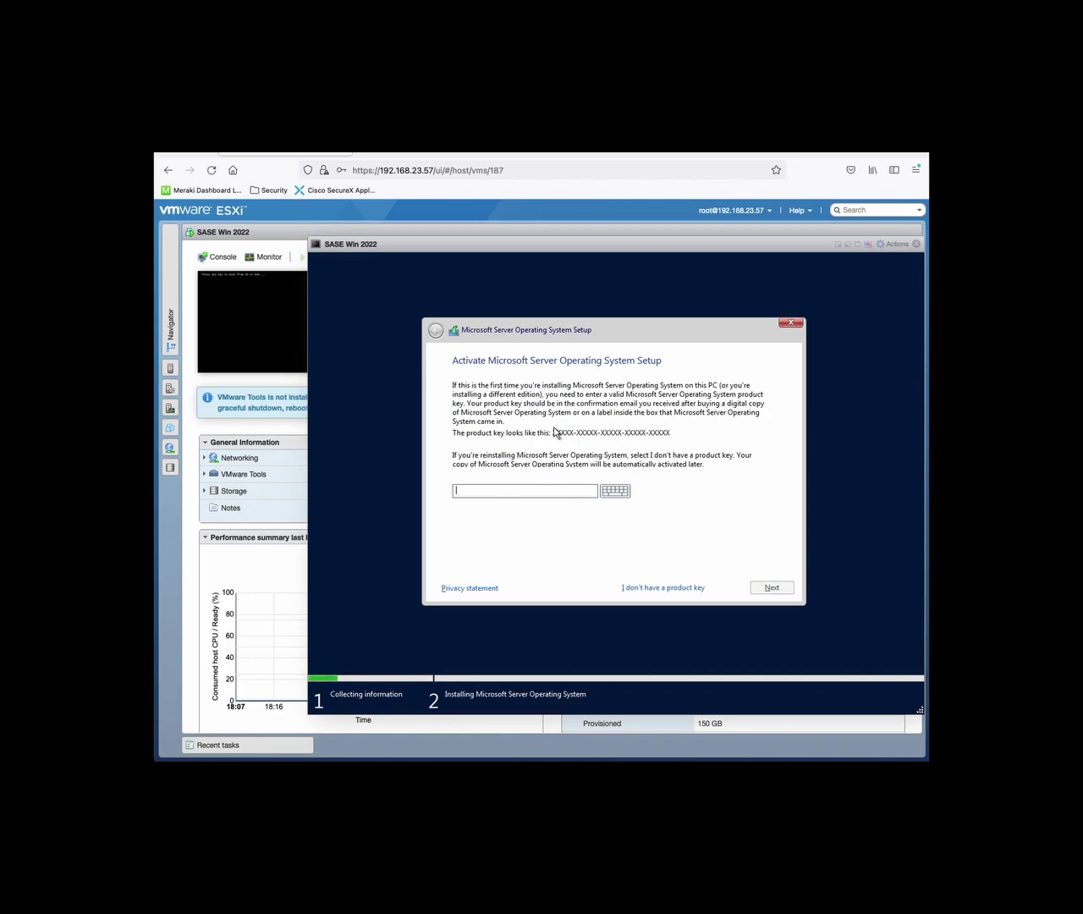
{"action": "left_click", "coordinate": [651, 589]}
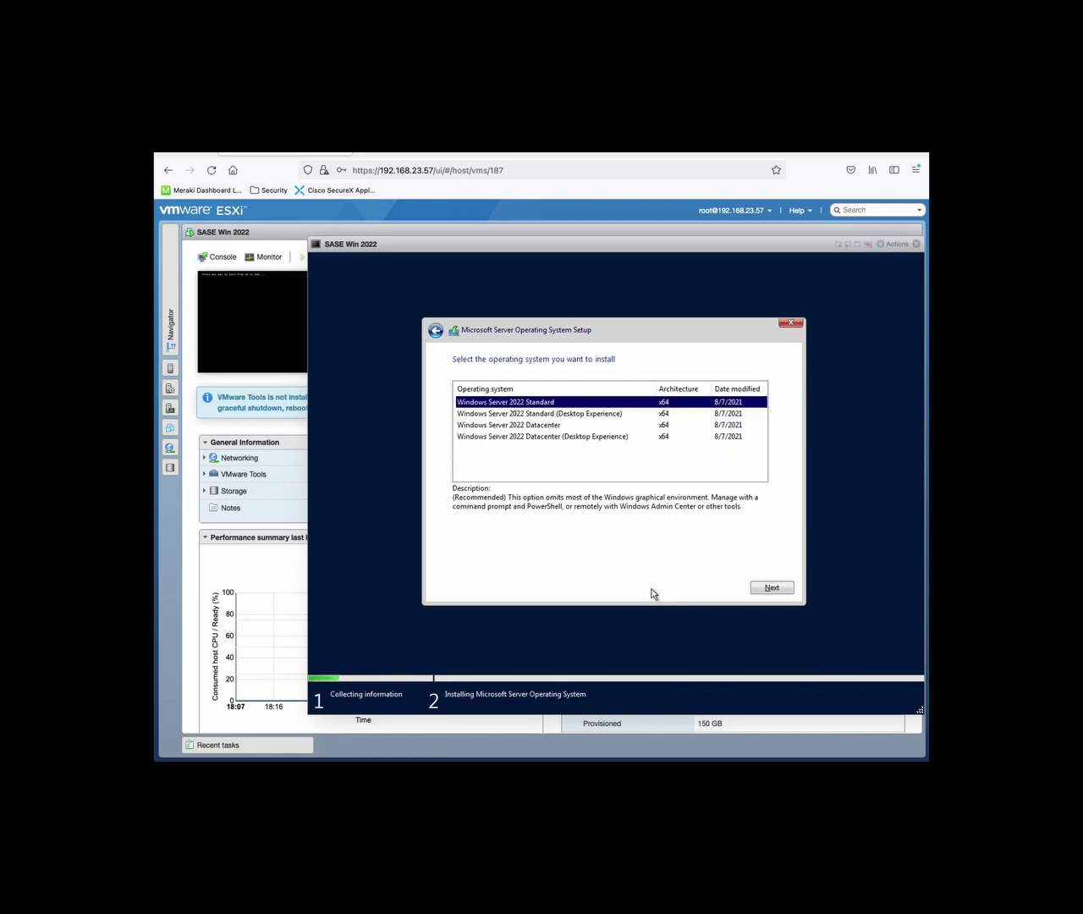
{"action": "left_click", "coordinate": [608, 415]}
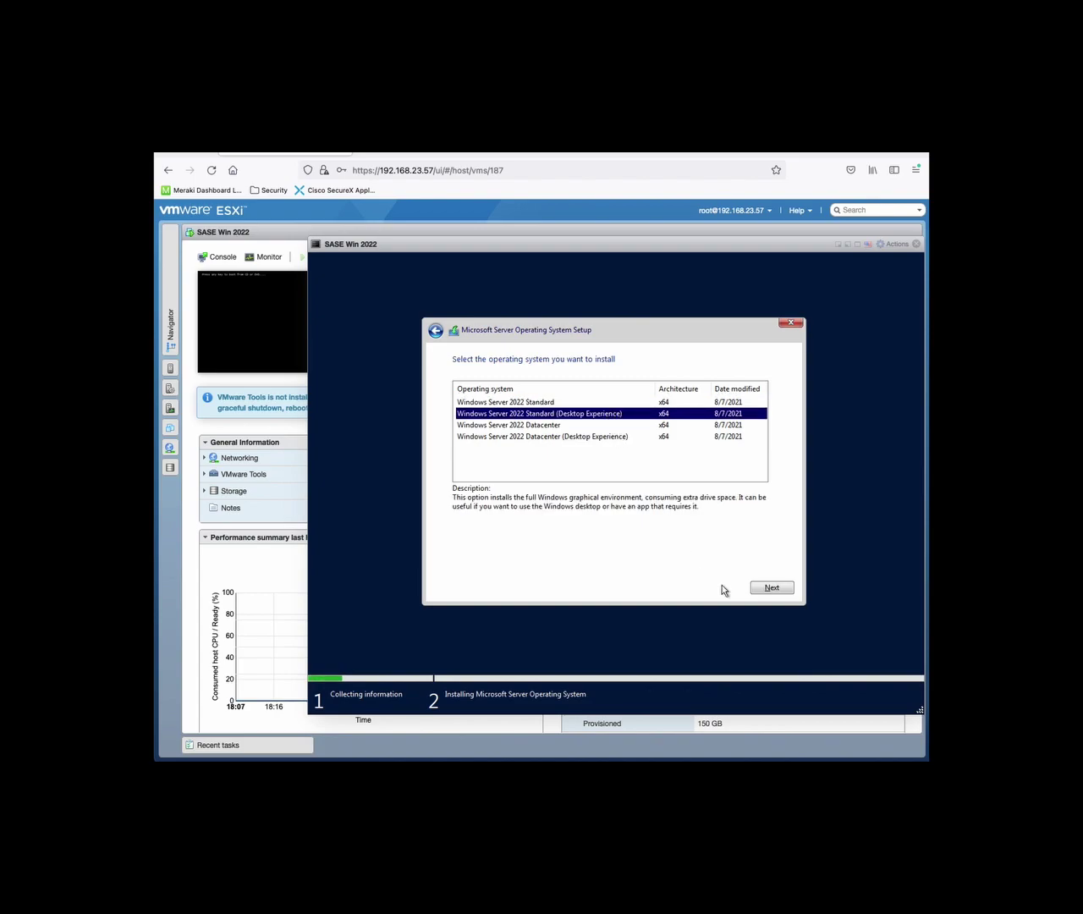
{"action": "left_click", "coordinate": [768, 592]}
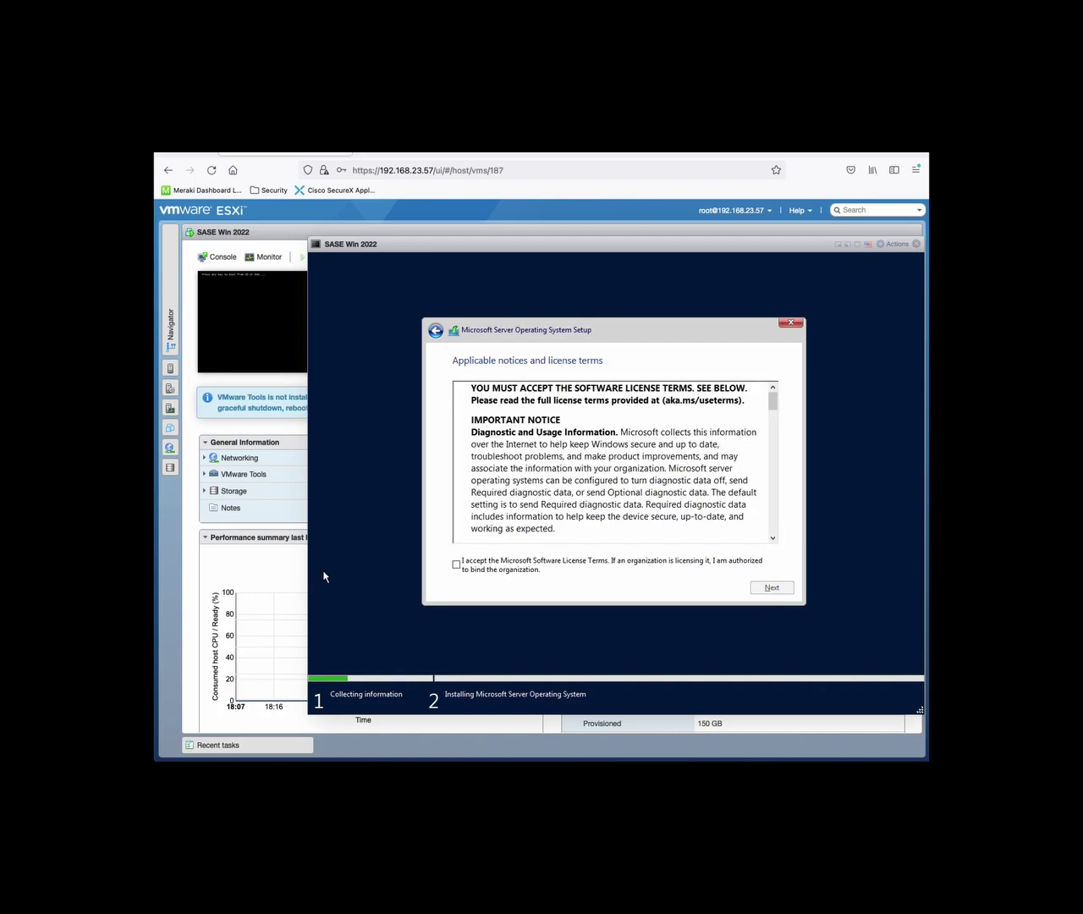
{"action": "left_click", "coordinate": [456, 564]}
{"action": "left_click", "coordinate": [756, 590]}
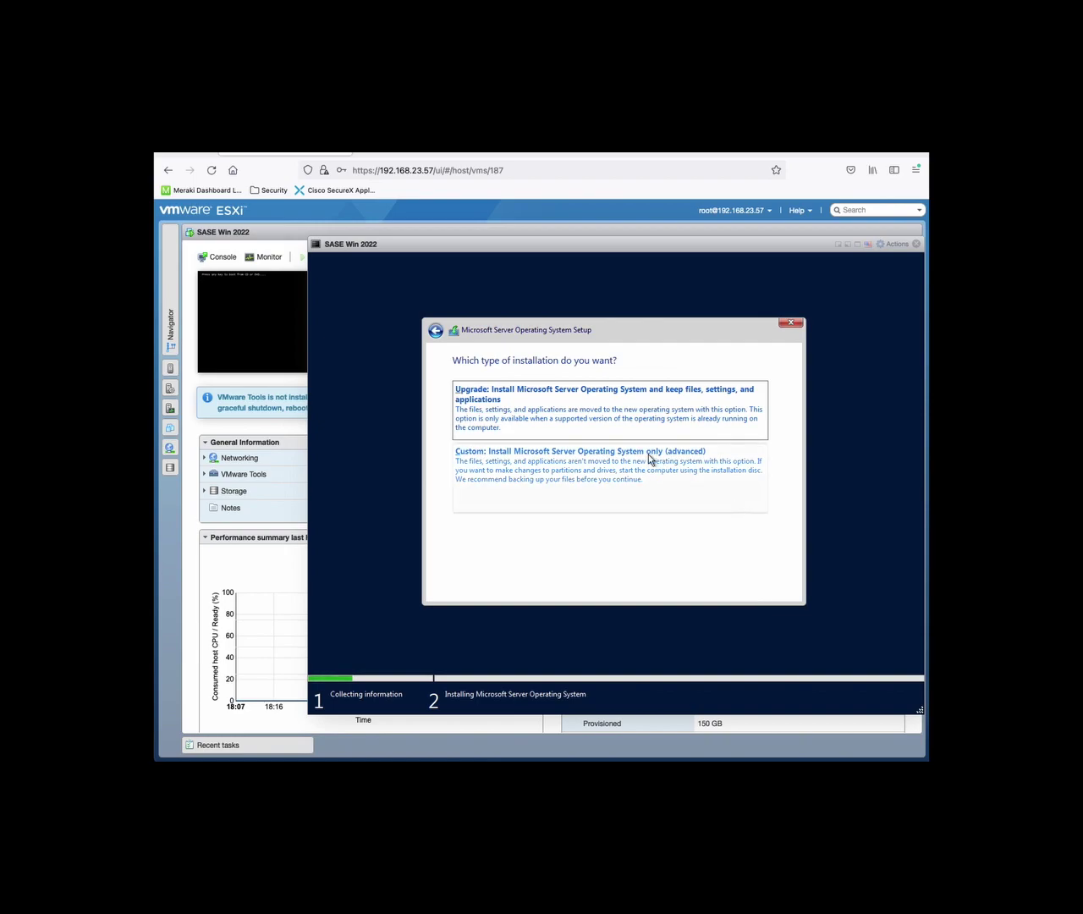
Choose Custom install, create a full-size partition on the 150 GB drive, and install onto it
{"action": "left_click", "coordinate": [648, 460]}
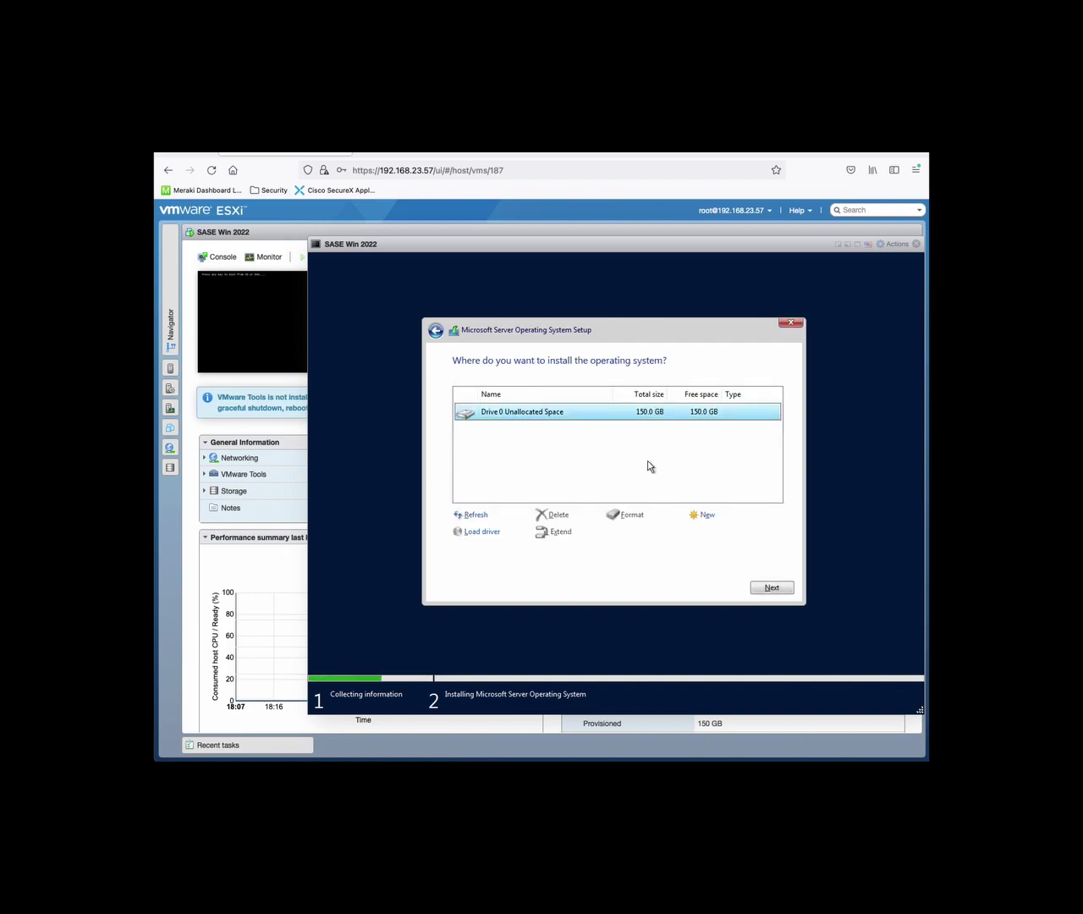
{"action": "left_click", "coordinate": [703, 514]}
{"action": "left_click", "coordinate": [715, 539]}
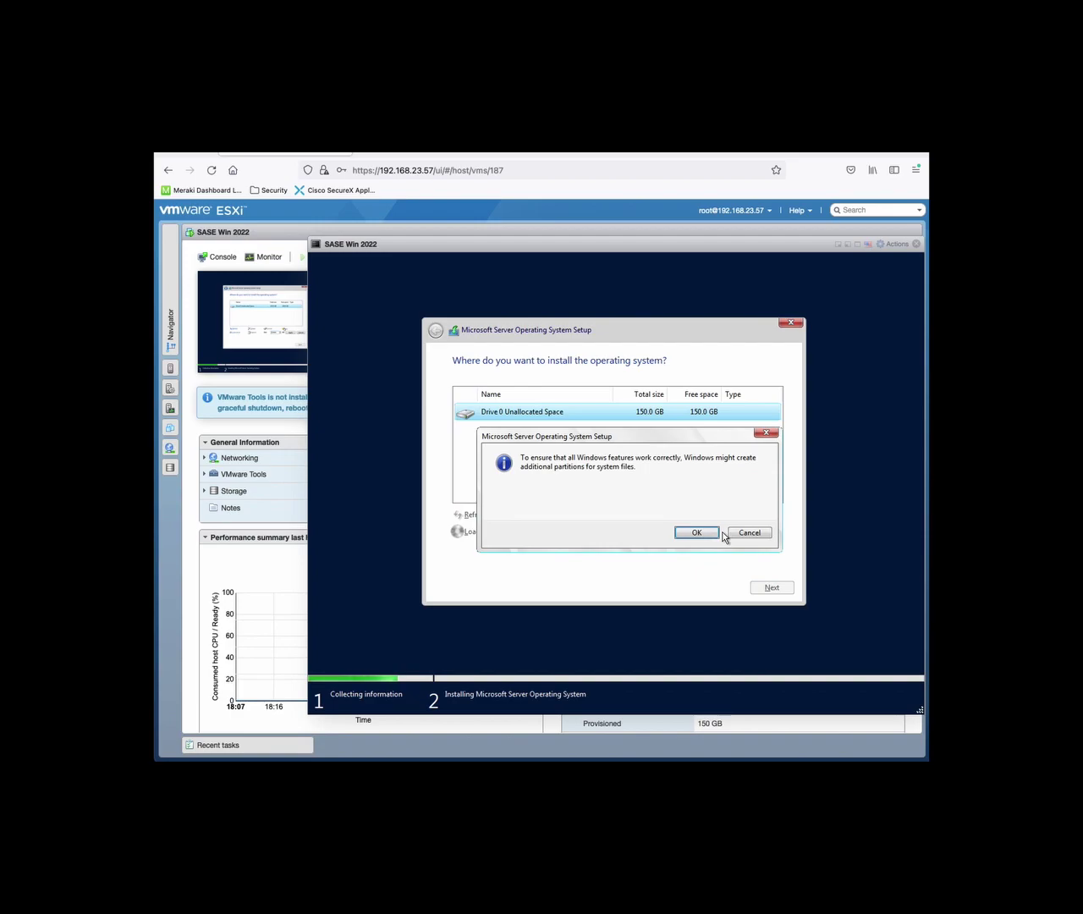
{"action": "left_click", "coordinate": [696, 532]}
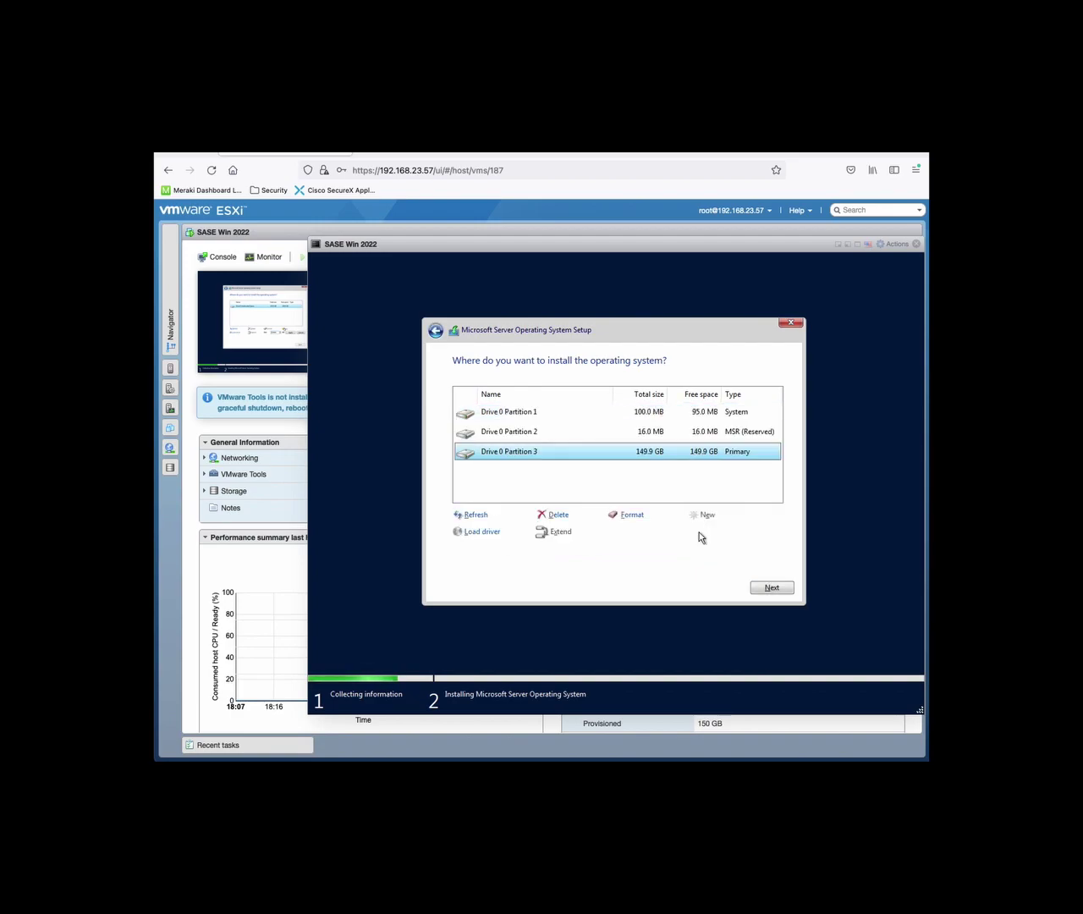
{"action": "left_click", "coordinate": [765, 587]}
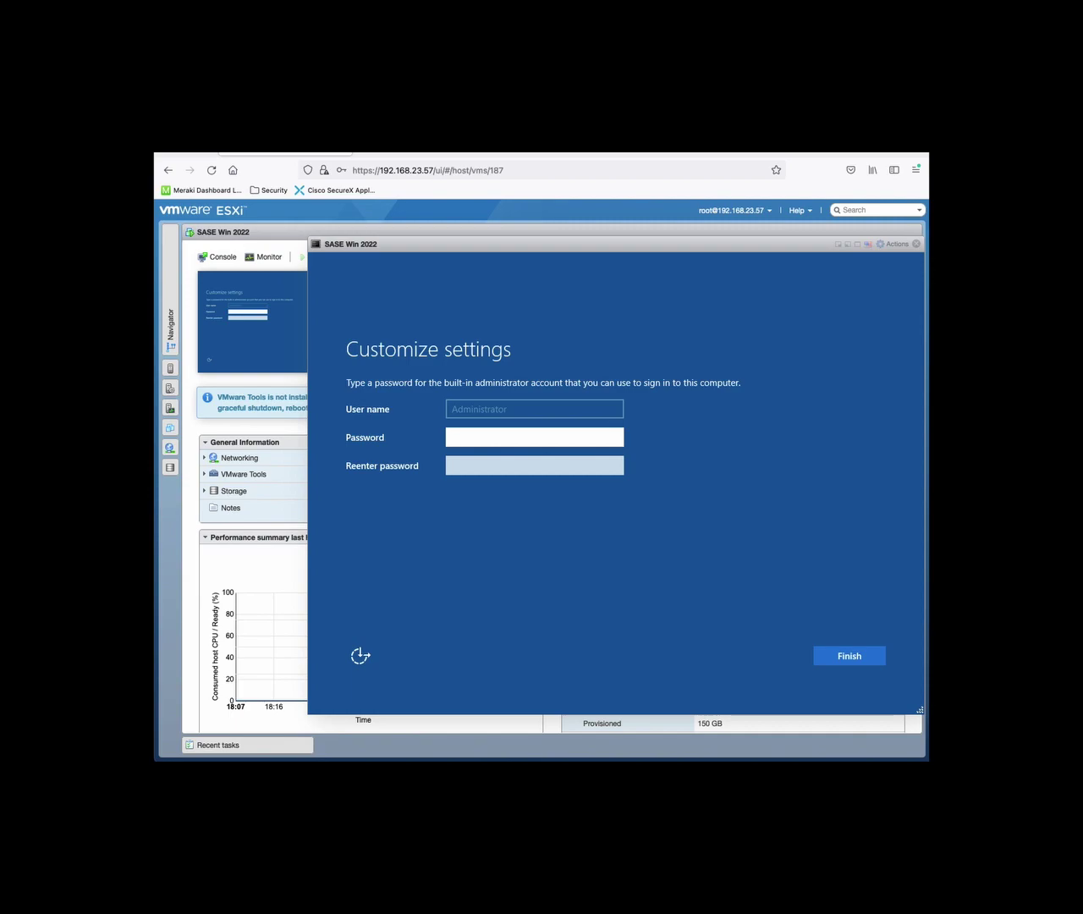
Enter and confirm the built-in Administrator password to finish setup
{"action": "type", "text": "•••••••"}
{"action": "key", "text": "Tab"}
{"action": "type", "text": "••••••"}
{"action": "key", "text": "Return"}
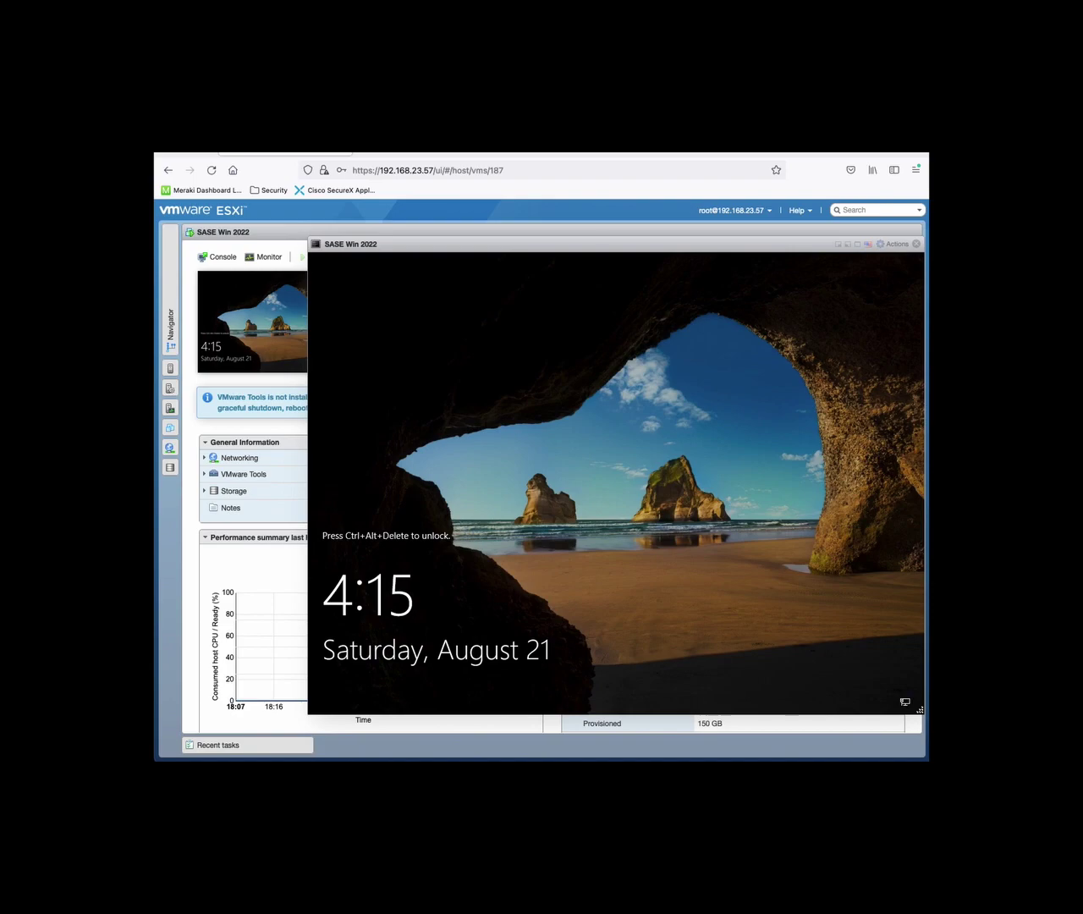
Sign in as Administrator via Ctrl+Alt+Del and the account password
{"action": "key", "text": "ctrl+alt+Delete"}
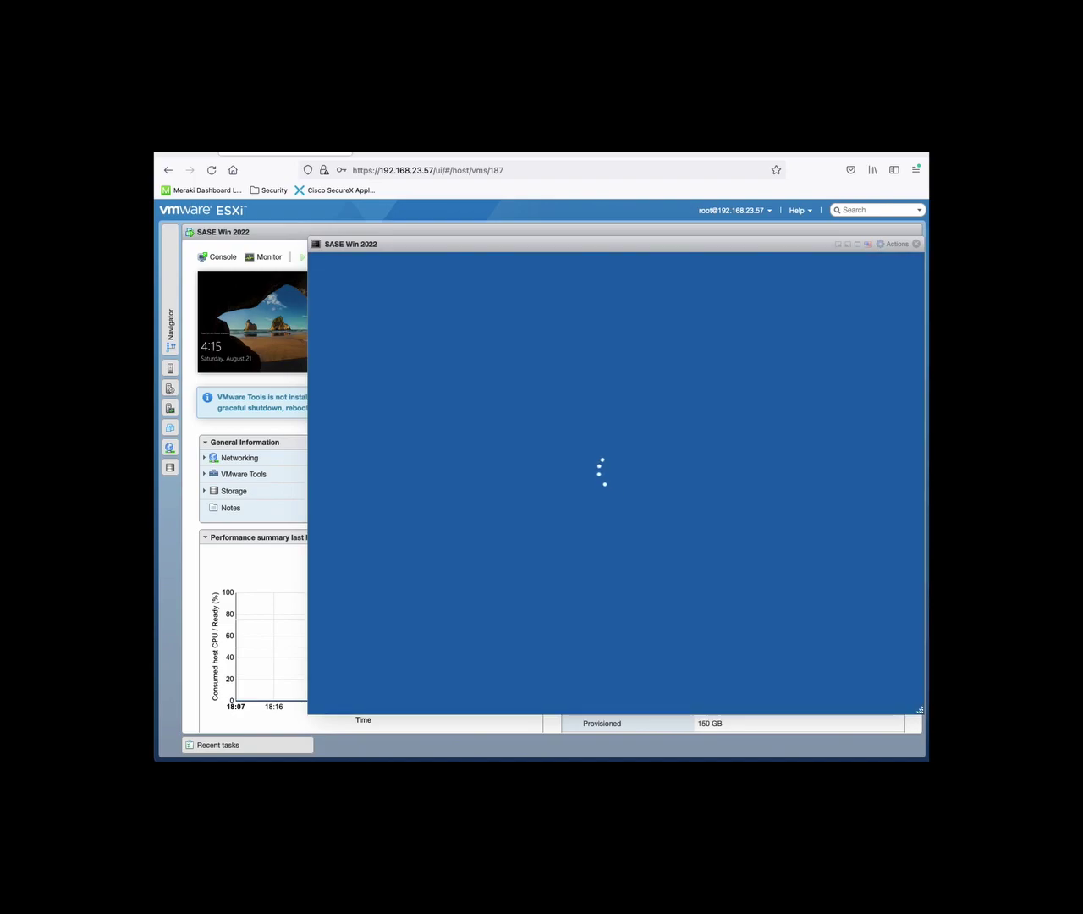
{"action": "type", "text": "••••"}
{"action": "key", "text": "Return"}
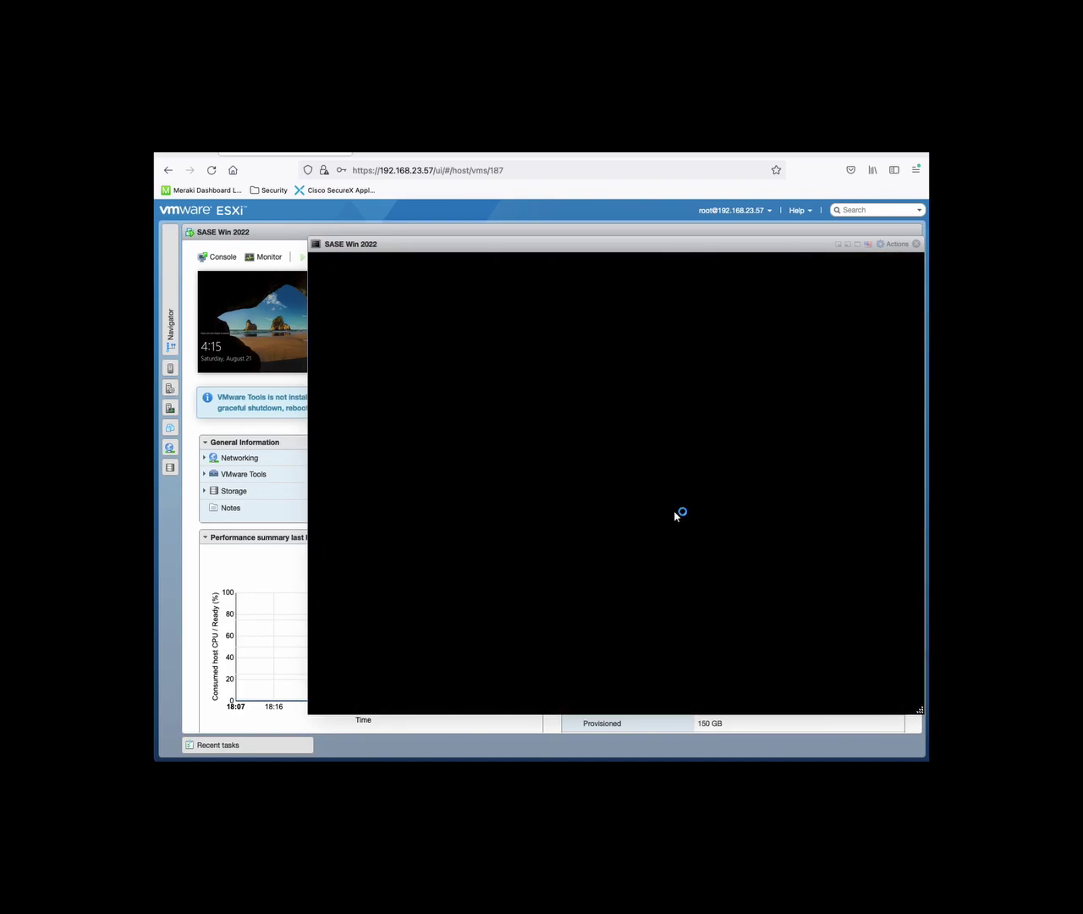
Dismiss the networks prompt and search 'name' to open View your PC name
{"action": "left_click", "coordinate": [443, 701]}
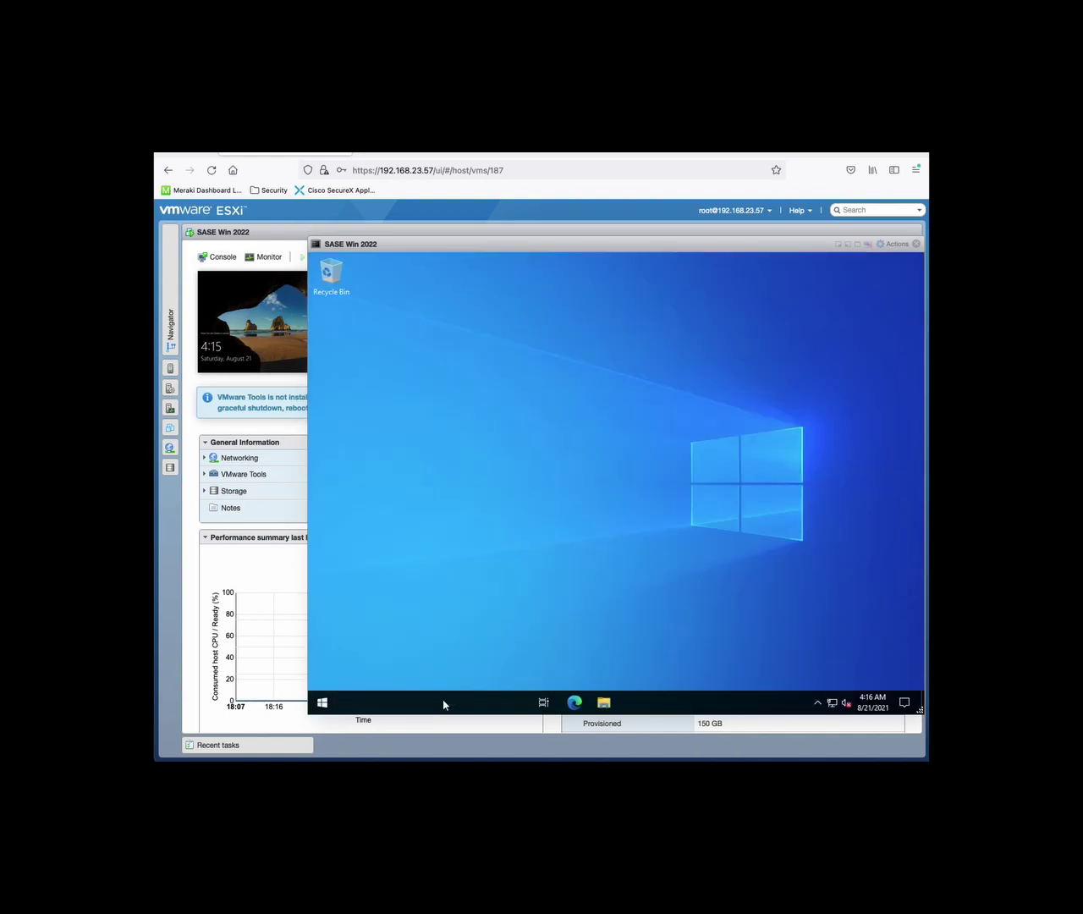
{"action": "left_click", "coordinate": [806, 476]}
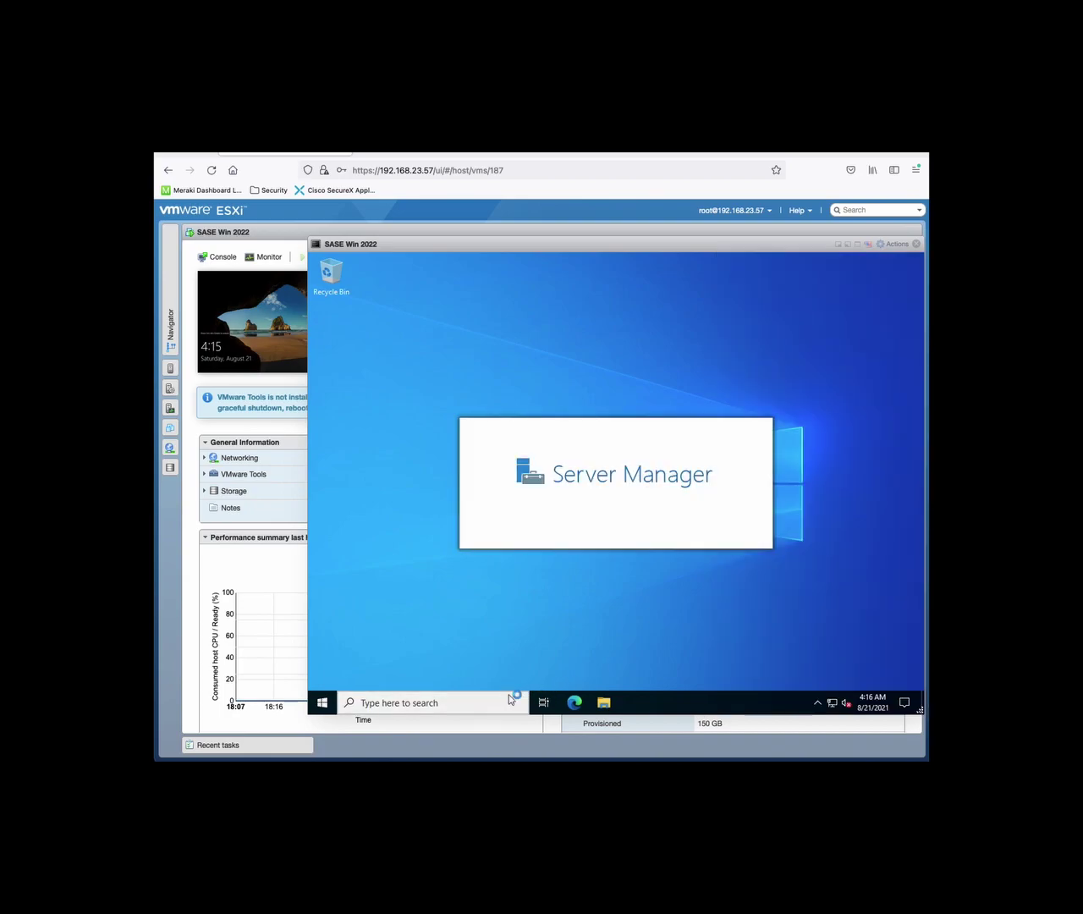
{"action": "left_click", "coordinate": [508, 695]}
{"action": "type", "text": "hostname"}
{"action": "key", "text": "BackSpace"}
{"action": "key", "text": "BackSpace"}
{"action": "key", "text": "BackSpace"}
{"action": "key", "text": "BackSpace"}
{"action": "key", "text": "BackSpace"}
{"action": "key", "text": "BackSpace"}
{"action": "key", "text": "BackSpace"}
{"action": "key", "text": "BackSpace"}
{"action": "type", "text": "name"}
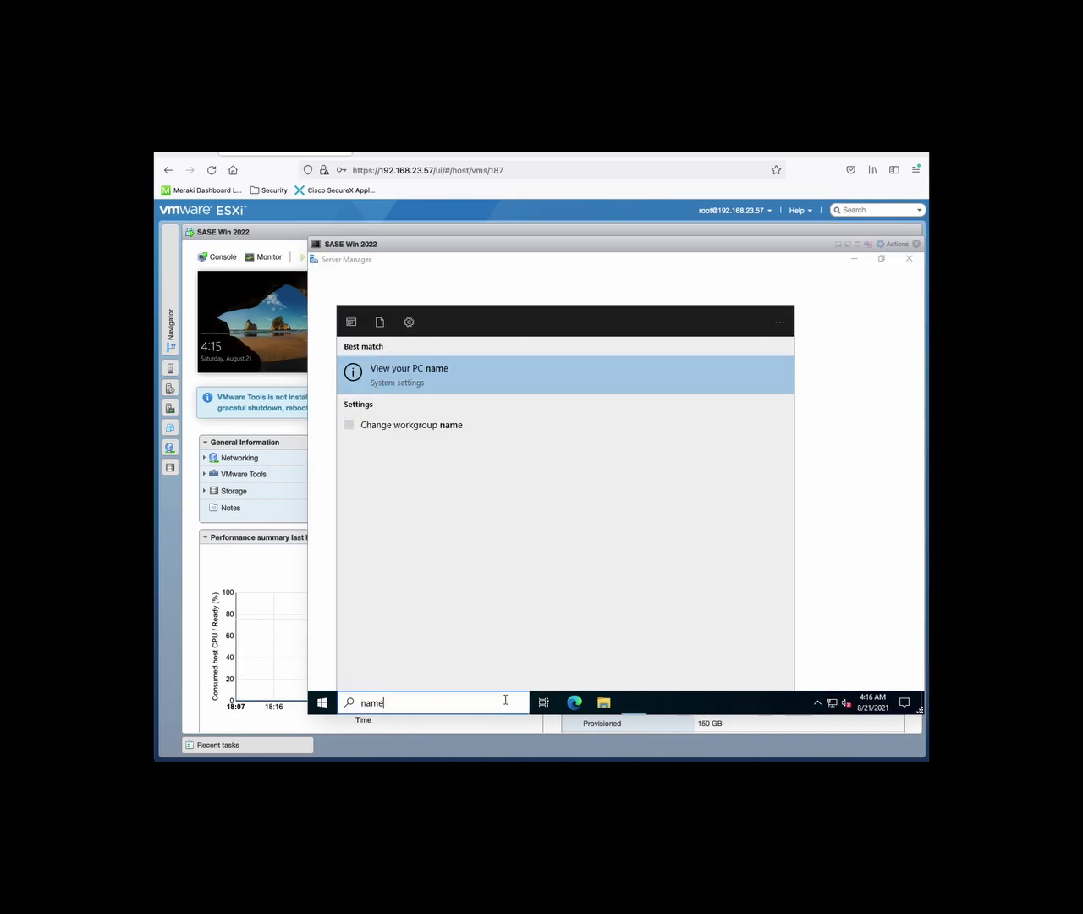
{"action": "left_click", "coordinate": [453, 390]}
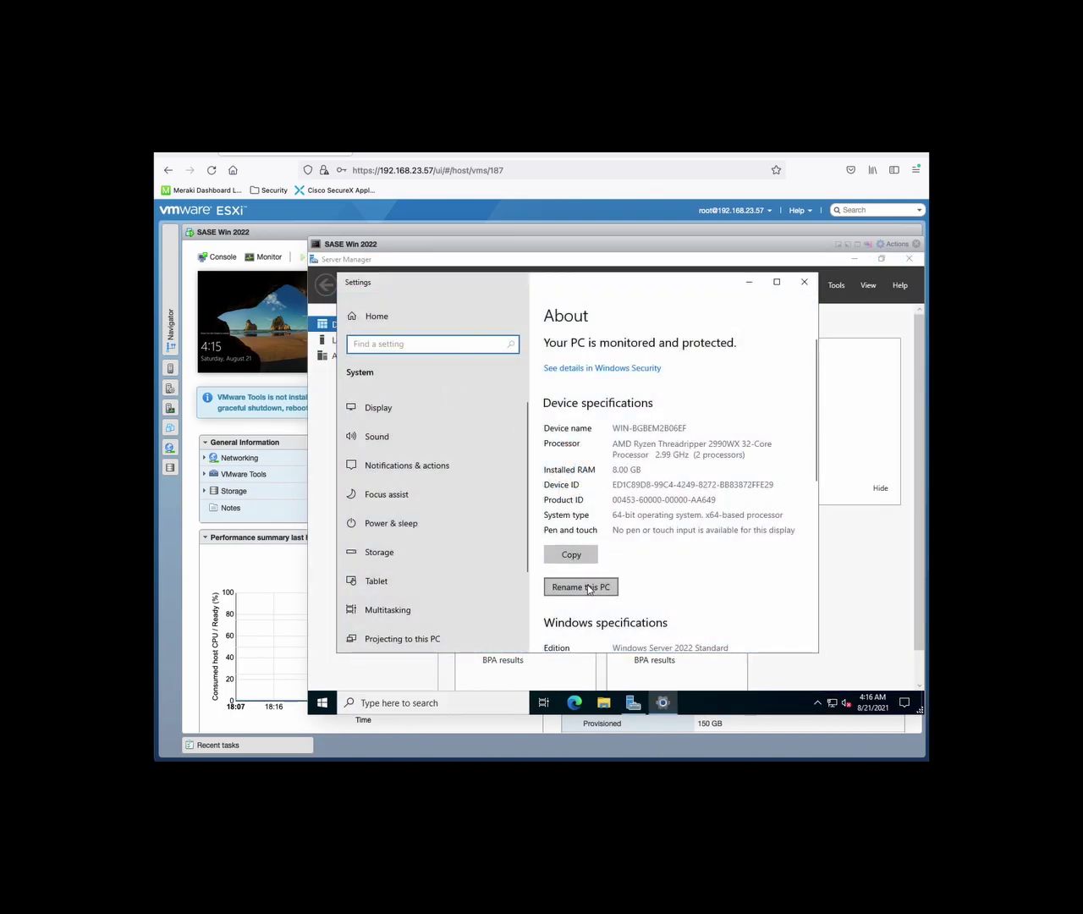
Rename the PC to DracoSase2022AD001 and choose to restart now
{"action": "left_click", "coordinate": [580, 586]}
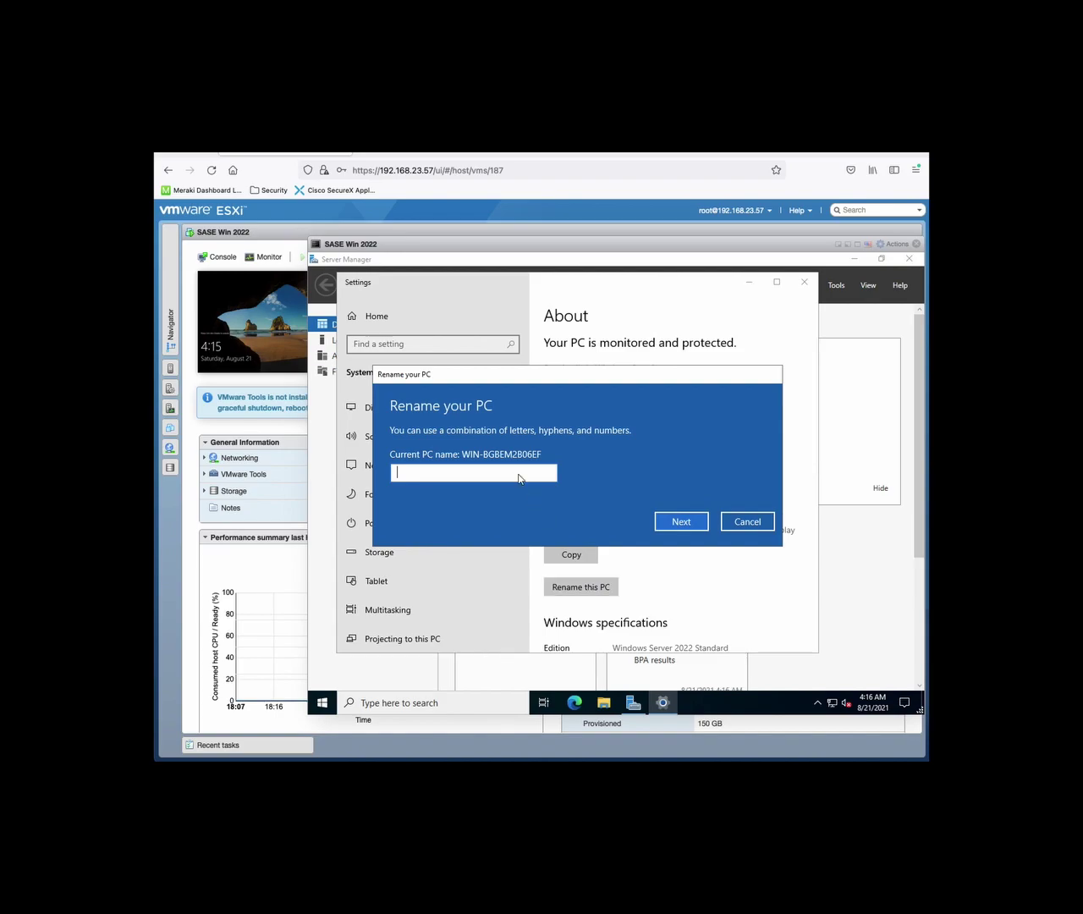
{"action": "type", "text": "DracoSase2022AD001"}
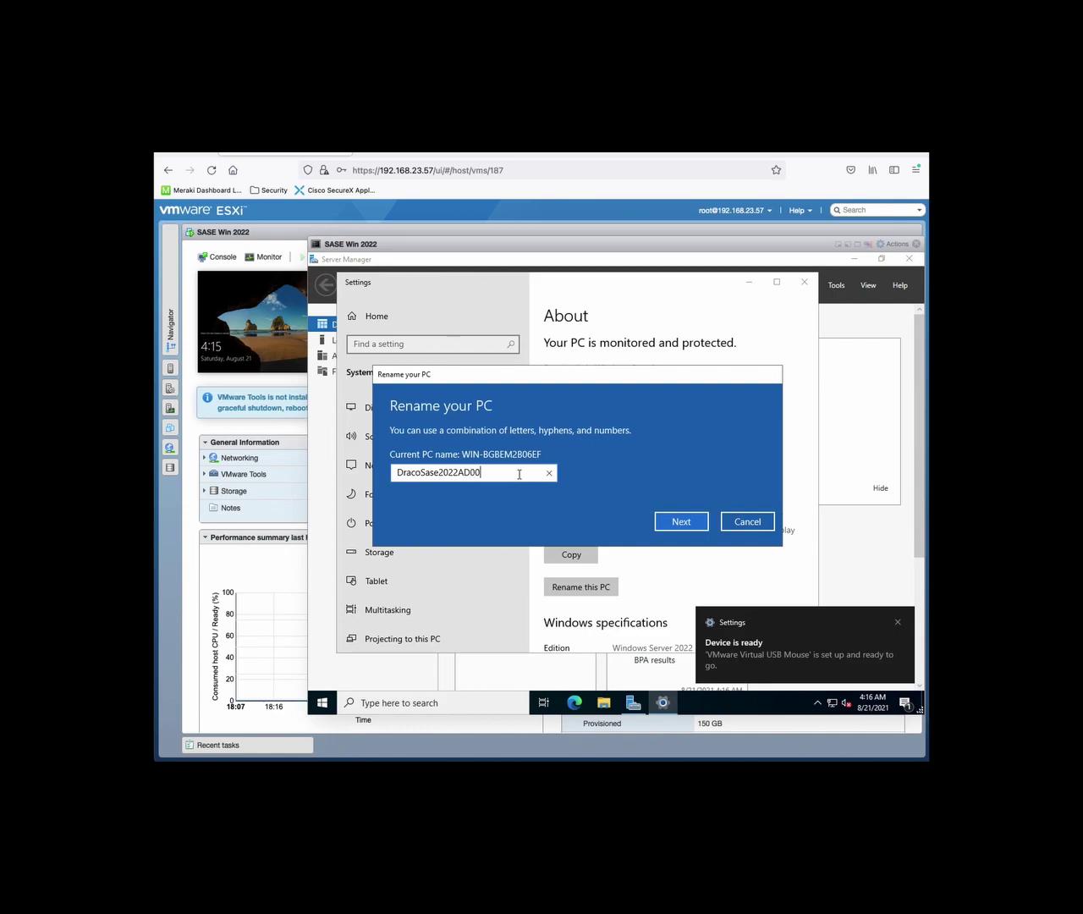
{"action": "left_click", "coordinate": [693, 521]}
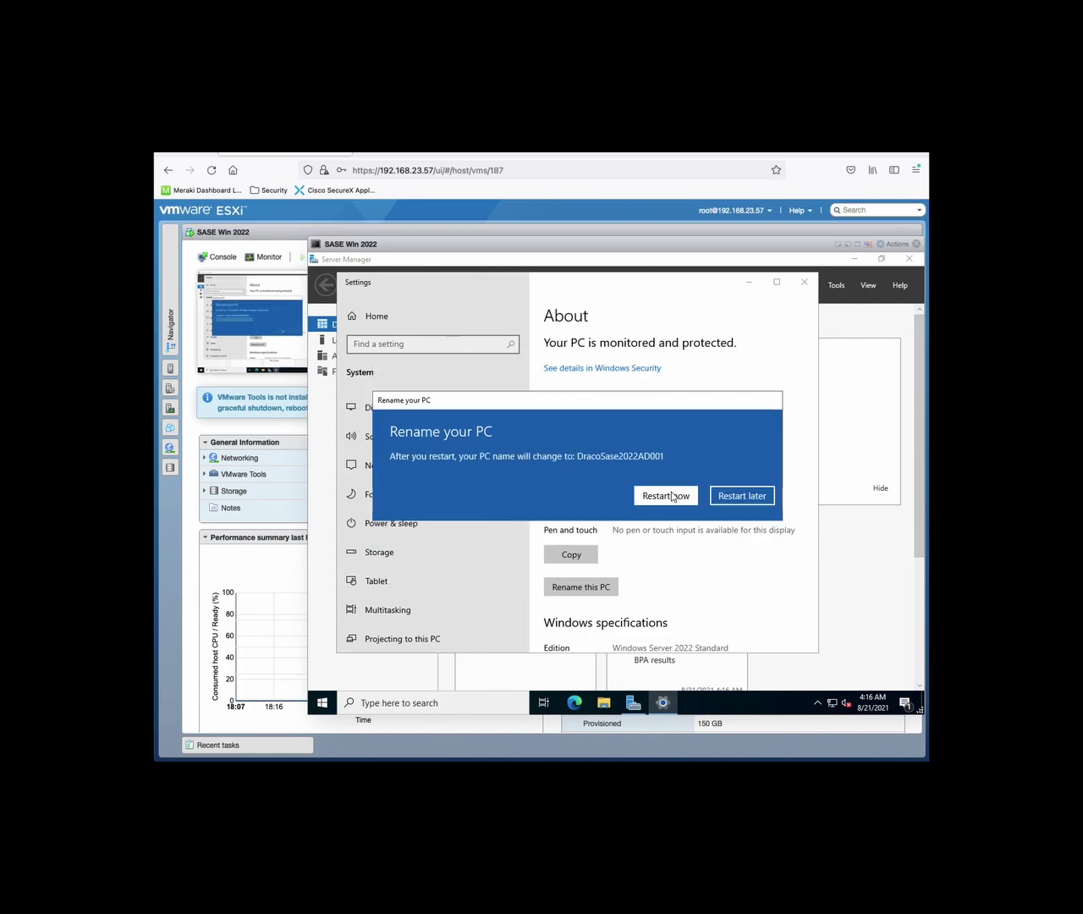
{"action": "left_click", "coordinate": [666, 496]}
Confirm the restart, then sign back in as Administrator with Ctrl+Alt+Del and the password
{"action": "left_click", "coordinate": [707, 465]}
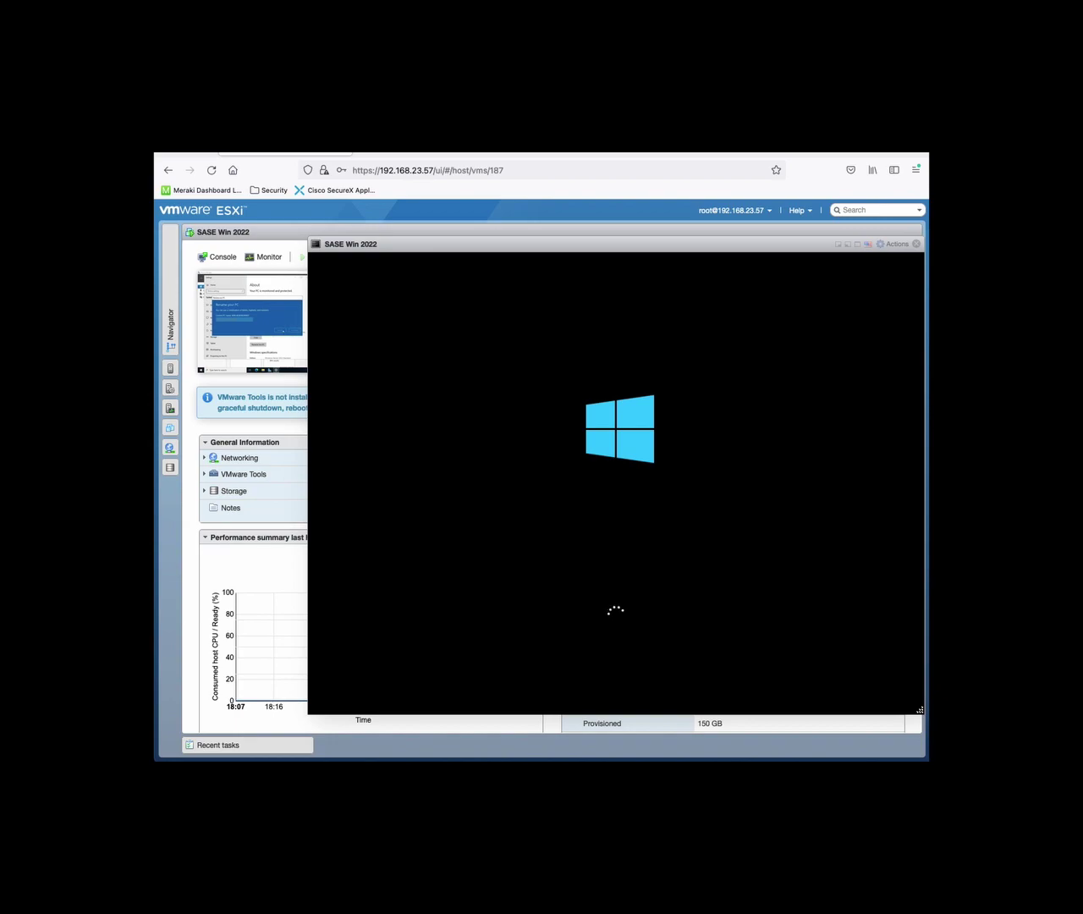
{"action": "key", "text": "ctrl+alt+Delete"}
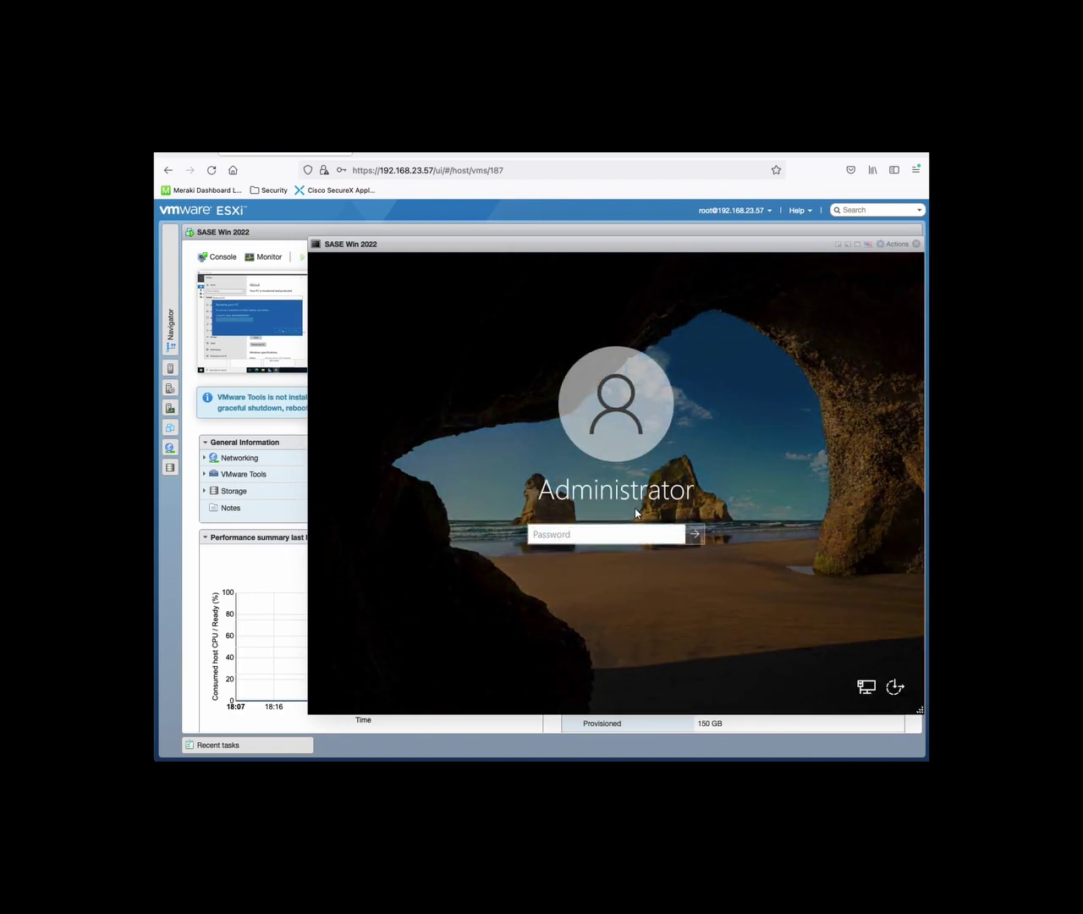
{"action": "type", "text": "•••••••••••••"}
{"action": "key", "text": "Return"}
{"action": "key", "text": "Return"}
{"action": "type", "text": "••••••••••••"}
{"action": "key", "text": "Return"}
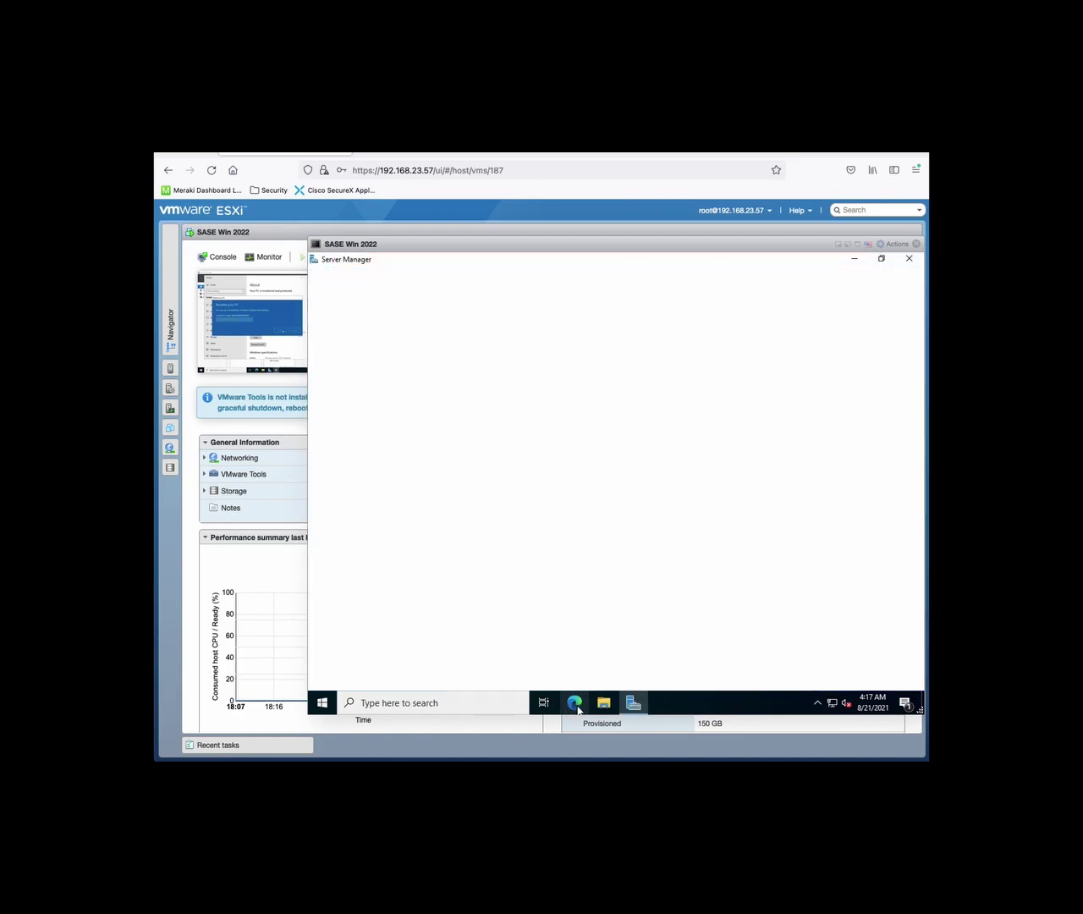
Search 'remote' to open Remote desktop settings and enable Remote Desktop
{"action": "left_click", "coordinate": [497, 703]}
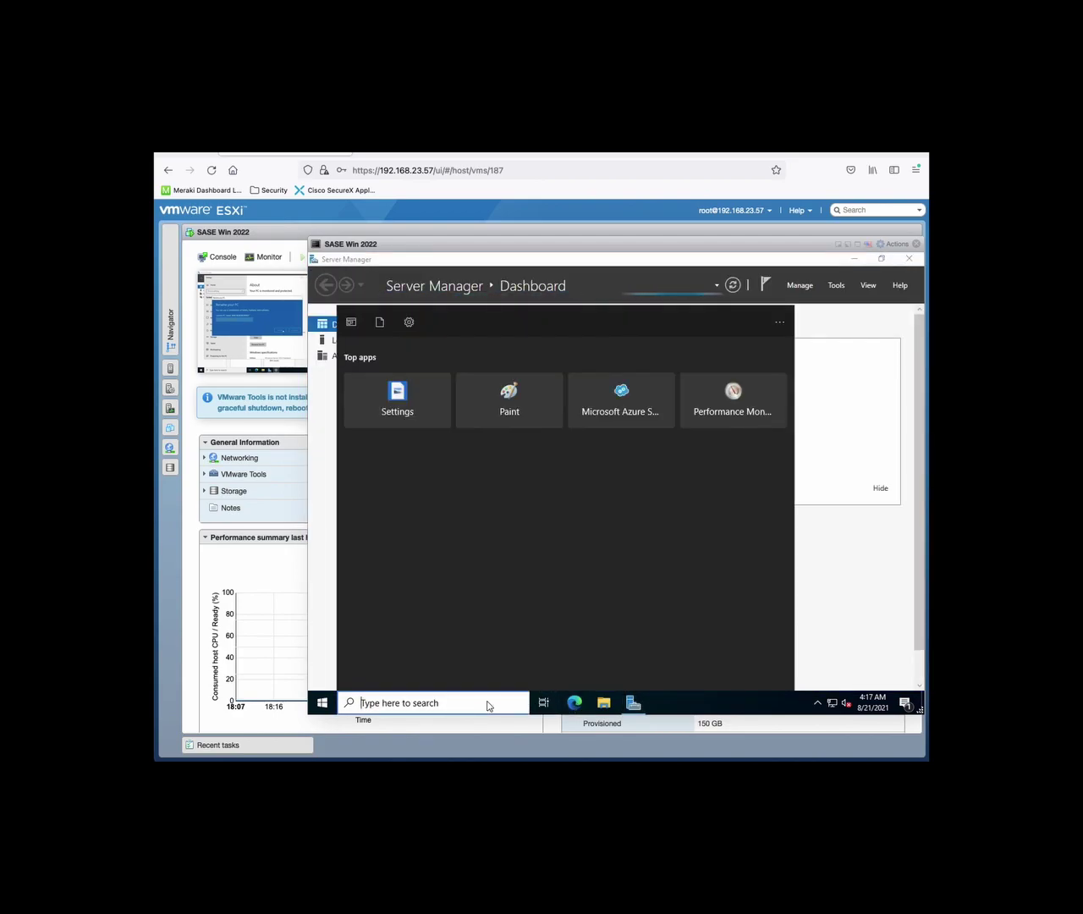
{"action": "type", "text": "remote"}
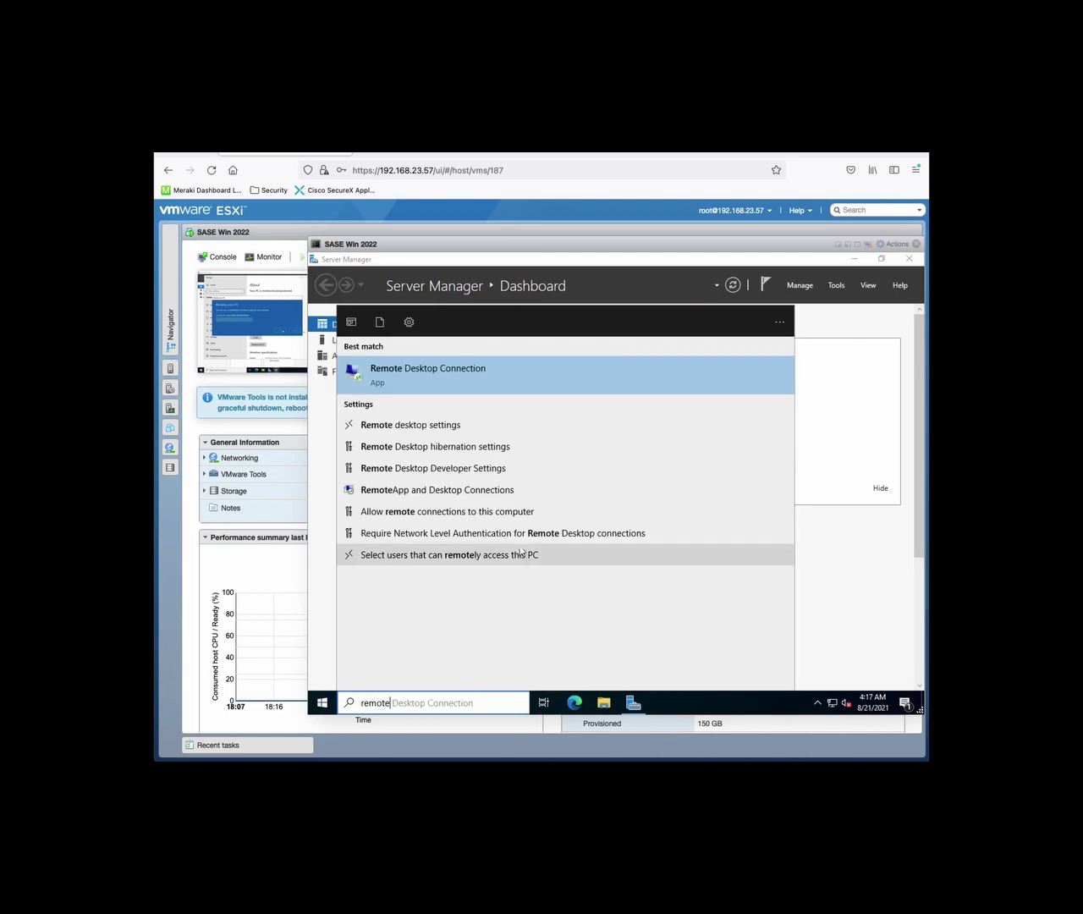
{"action": "left_click", "coordinate": [417, 426]}
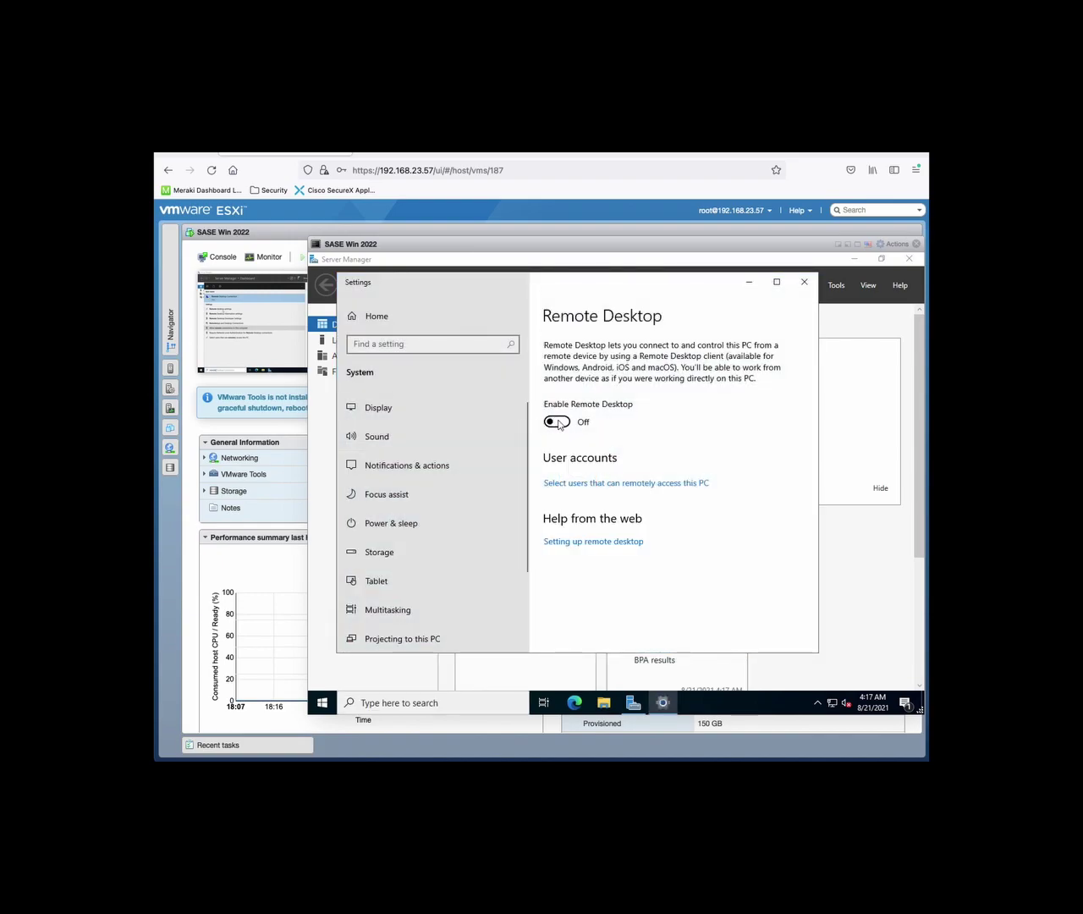
{"action": "left_click", "coordinate": [558, 422]}
{"action": "left_click", "coordinate": [682, 495]}
Check the remote users list, leaving Administrator as the only remote-access account
{"action": "scroll", "coordinate": [664, 532], "scroll_direction": "down", "scroll_amount": 2}
{"action": "scroll", "coordinate": [664, 531], "scroll_direction": "down", "scroll_amount": 2}
{"action": "scroll", "coordinate": [648, 477], "scroll_direction": "up", "scroll_amount": 4}
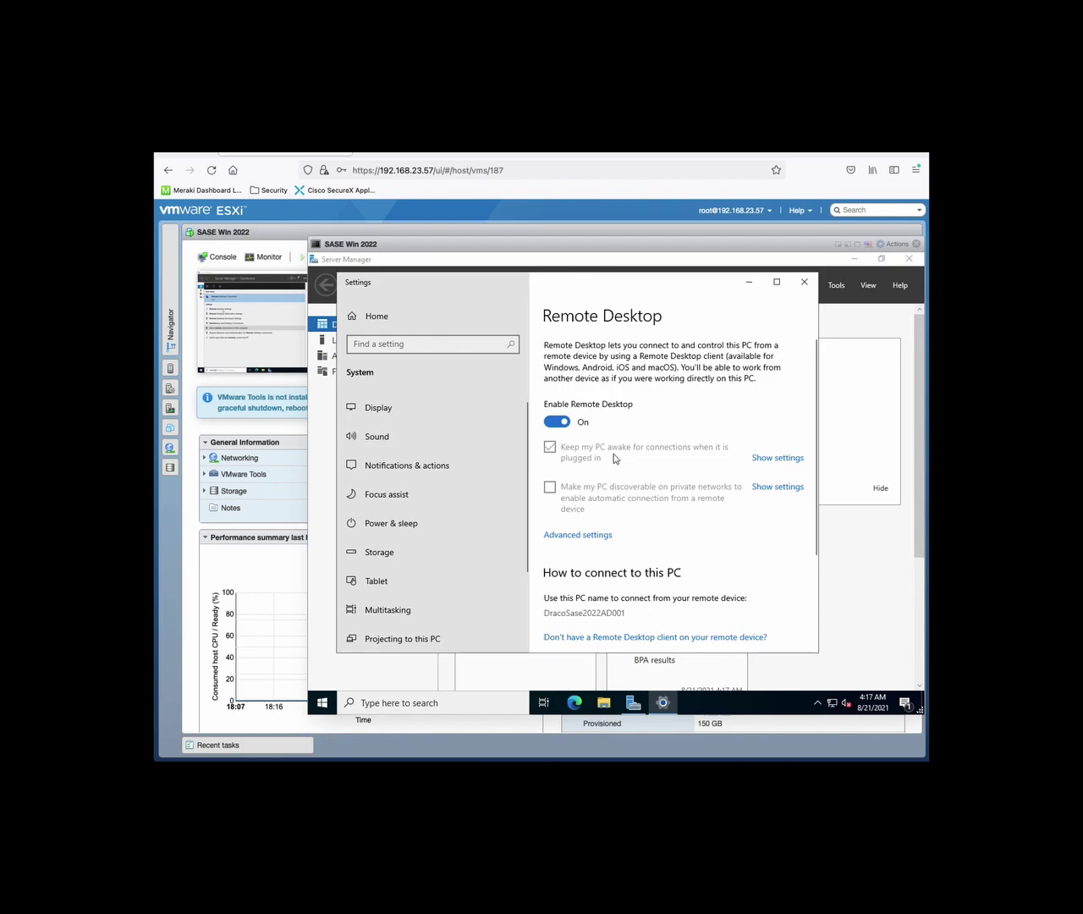
{"action": "scroll", "coordinate": [616, 462], "scroll_direction": "down", "scroll_amount": 3}
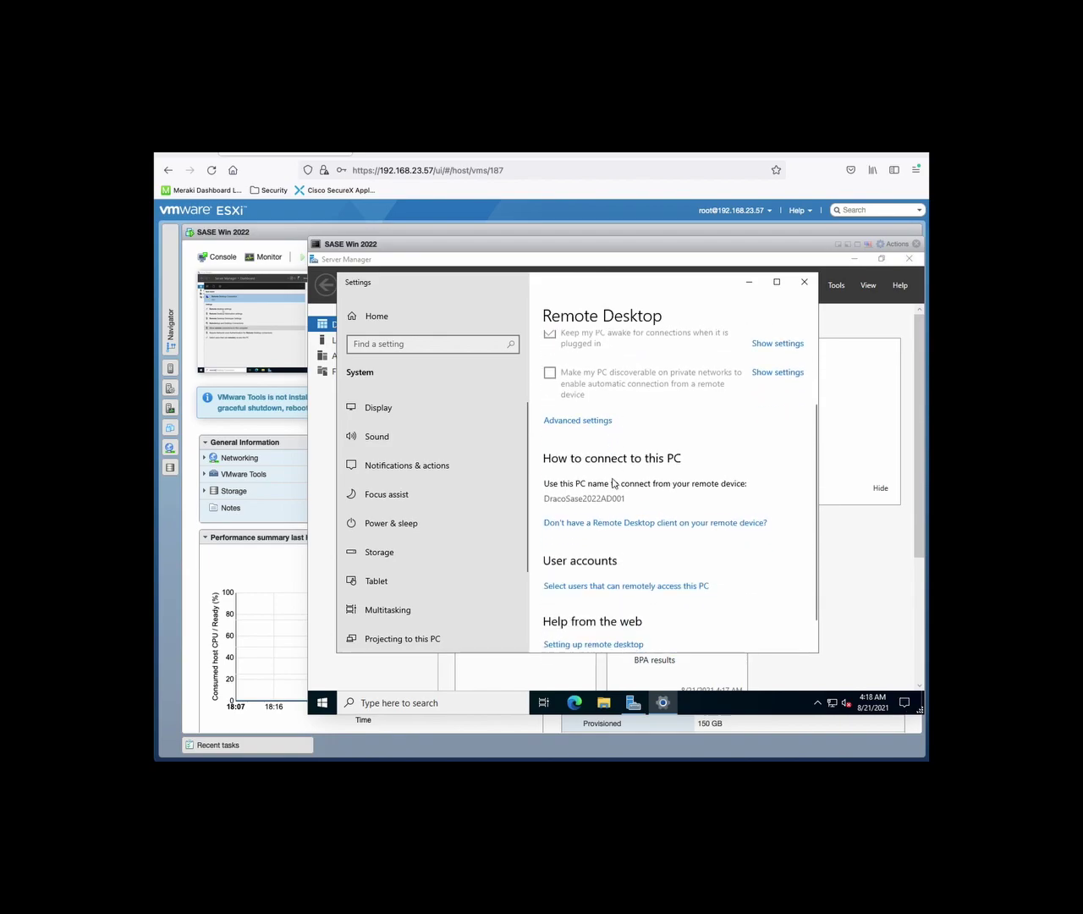
{"action": "scroll", "coordinate": [635, 533], "scroll_direction": "down", "scroll_amount": 1}
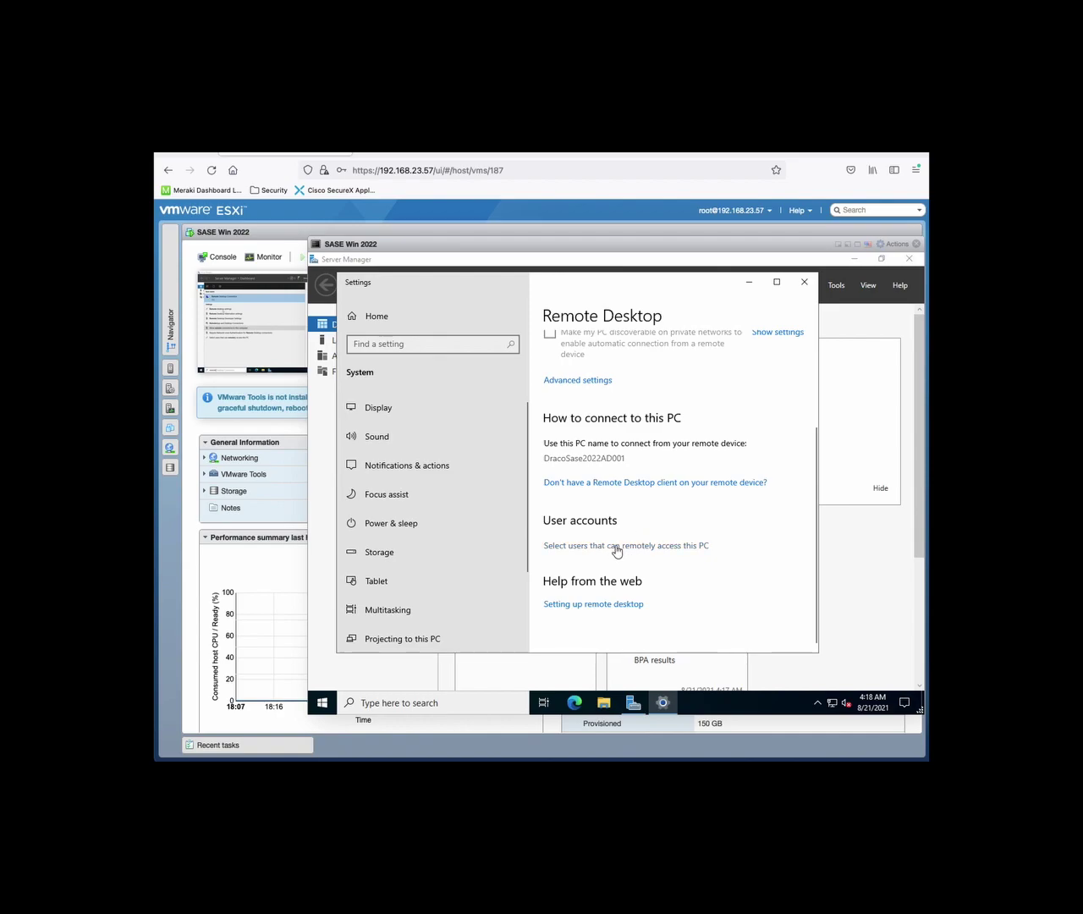
{"action": "left_click", "coordinate": [617, 549]}
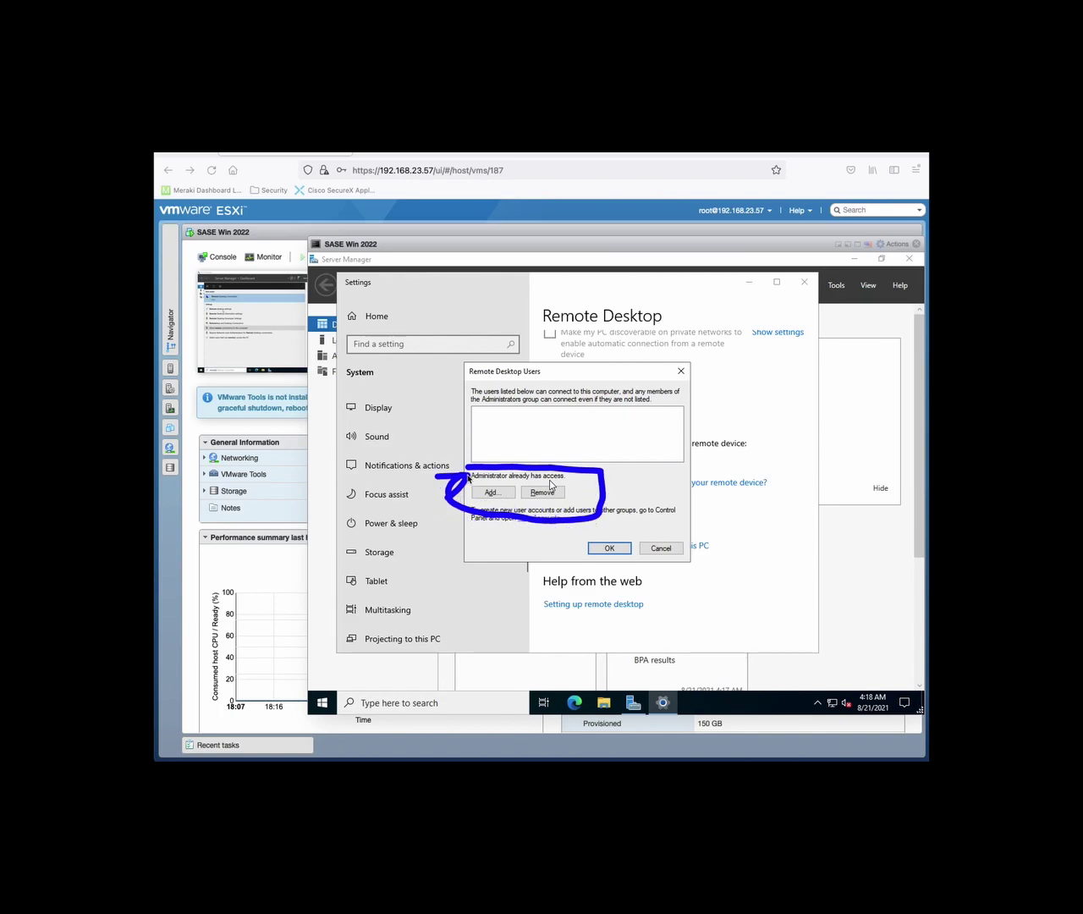
{"action": "left_click", "coordinate": [609, 548]}
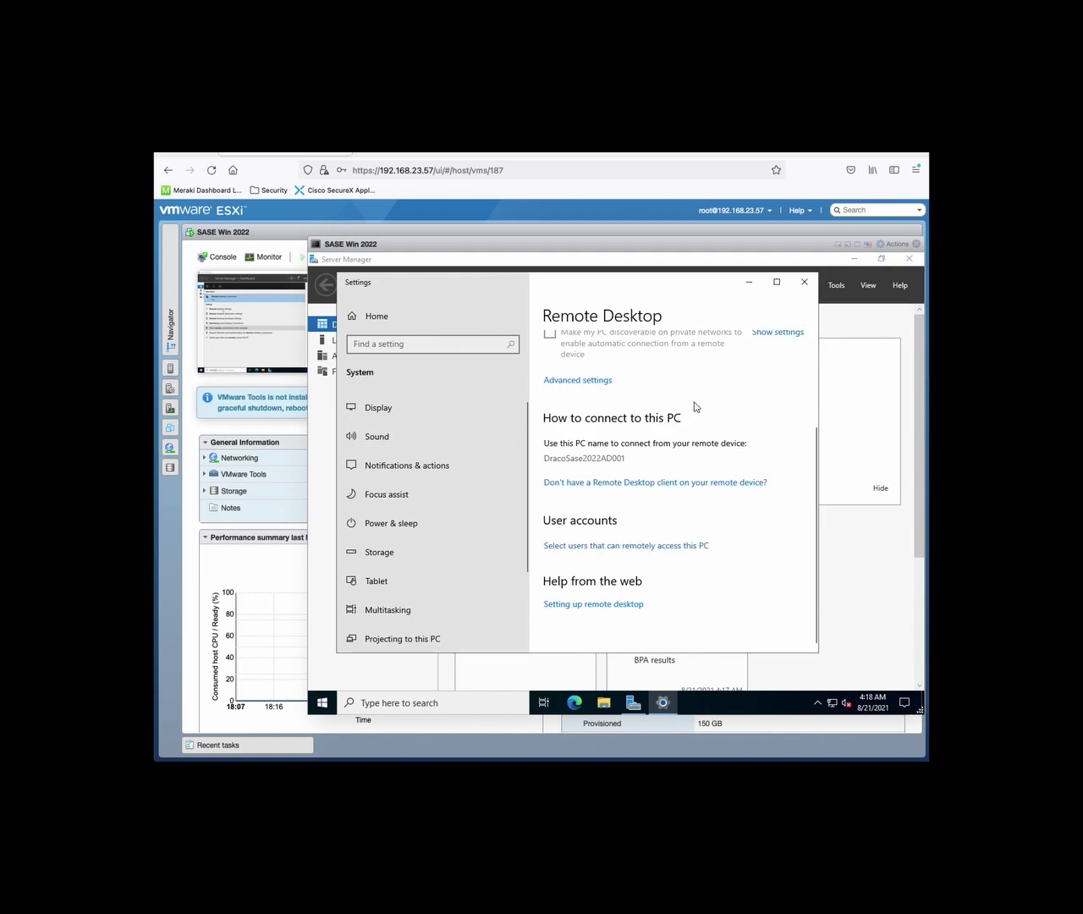
Run ipconfig in a Command Prompt to show the server's IP configuration
{"action": "left_click", "coordinate": [494, 699]}
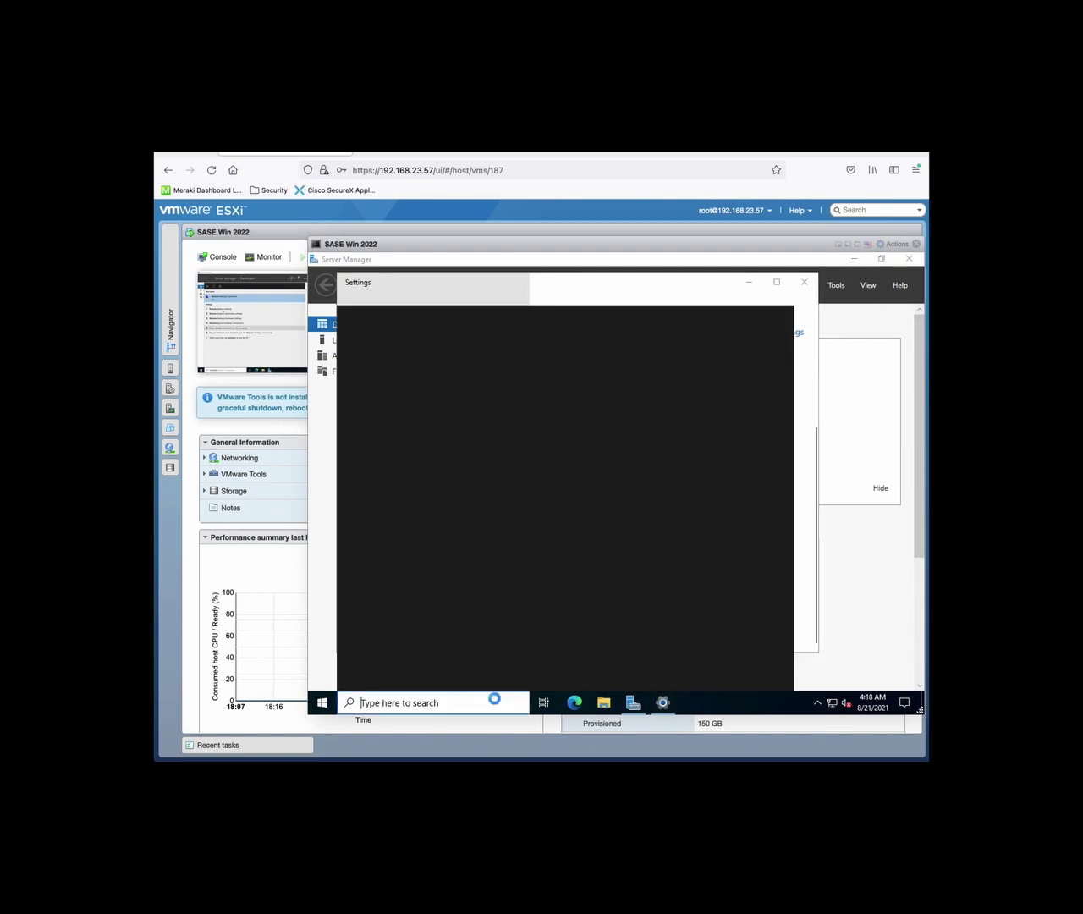
{"action": "type", "text": "cmd"}
{"action": "key", "text": "Return"}
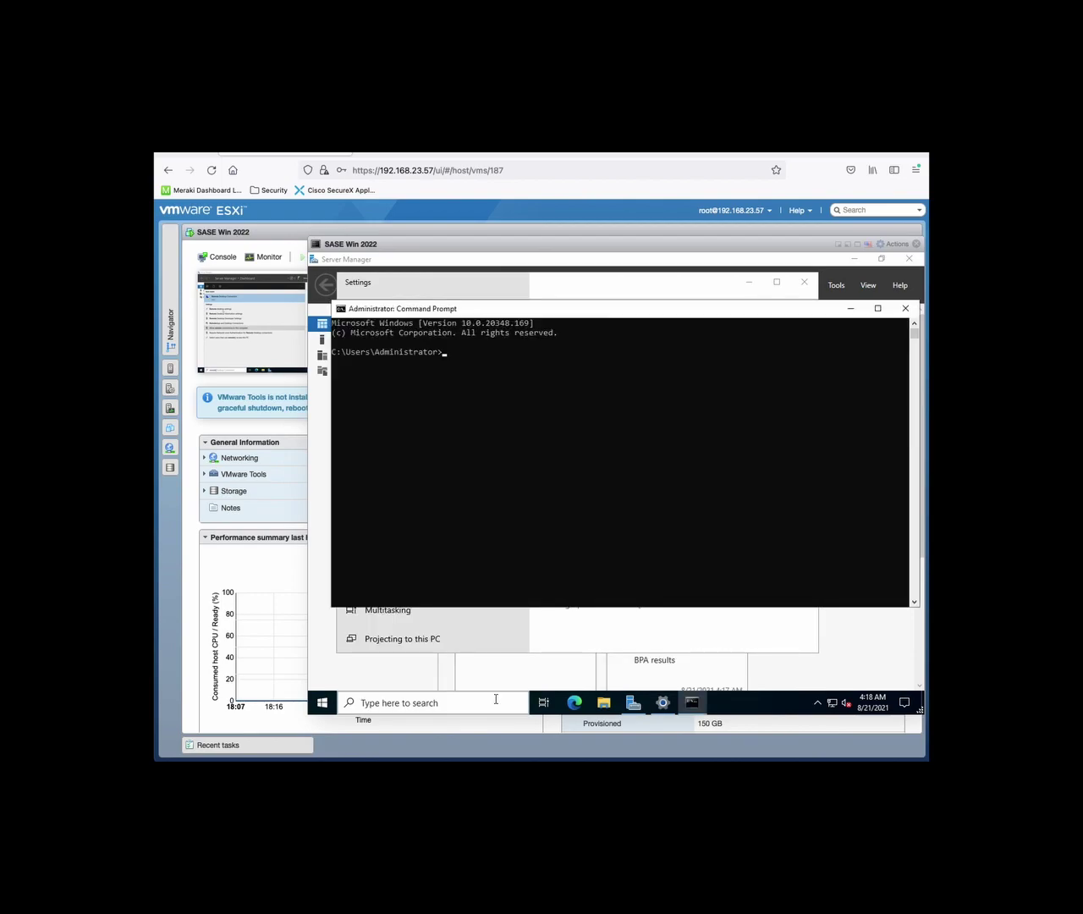
{"action": "type", "text": "ipconfig"}
{"action": "key", "text": "Return"}
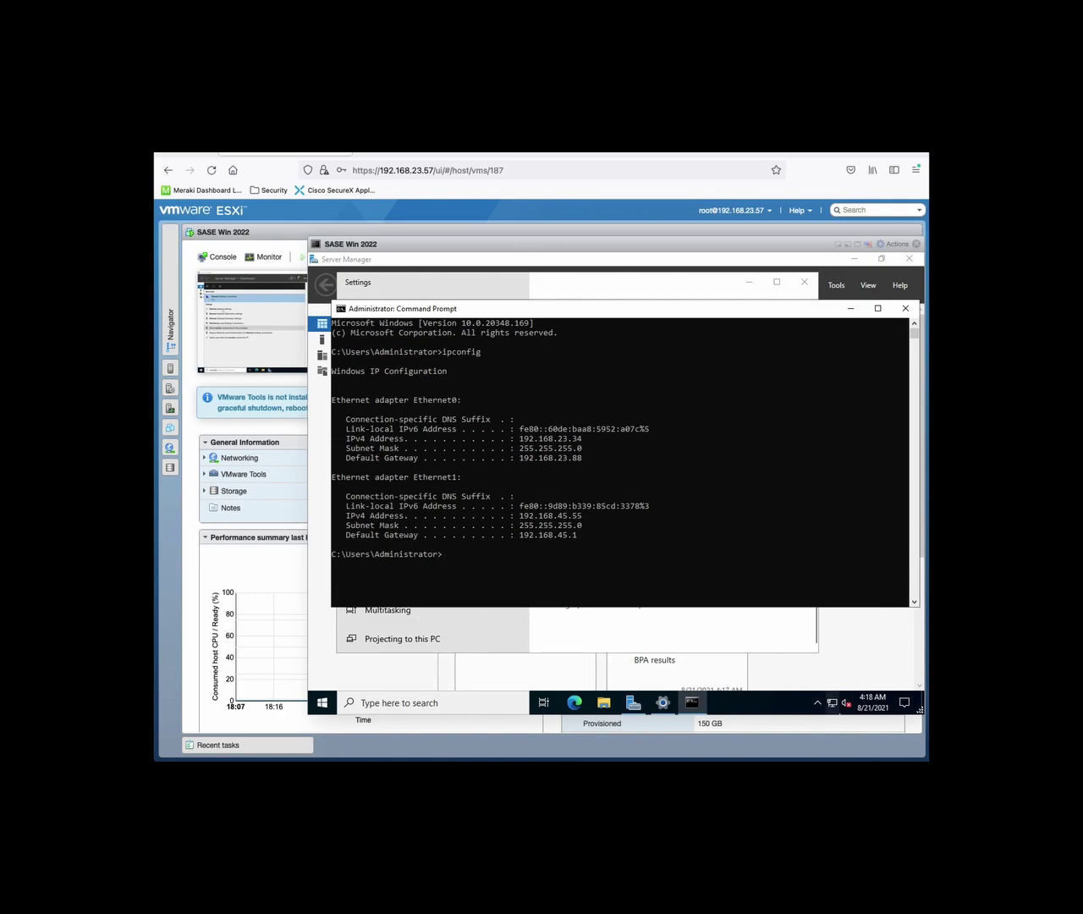
Open the Ethernet adapter list from Network & Internet settings, then return to the ipconfig output
{"action": "left_click", "coordinate": [830, 709]}
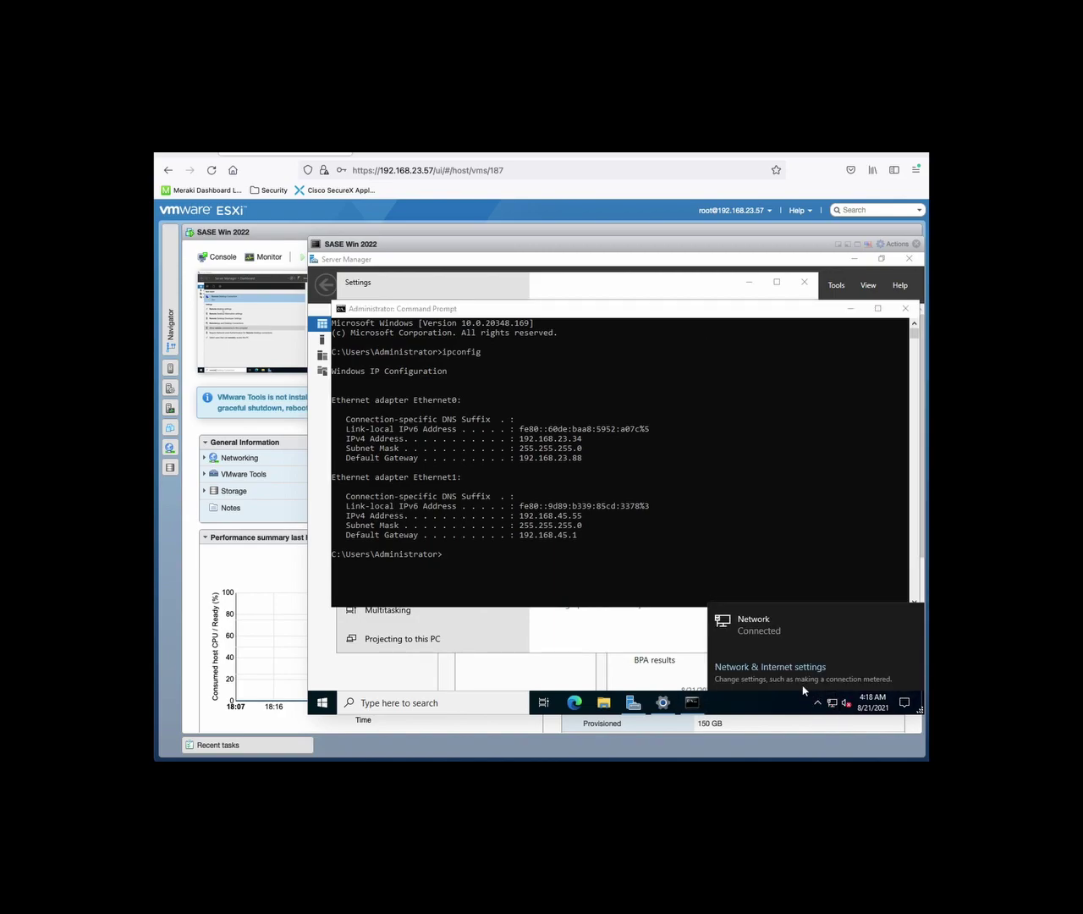
{"action": "left_click", "coordinate": [792, 675]}
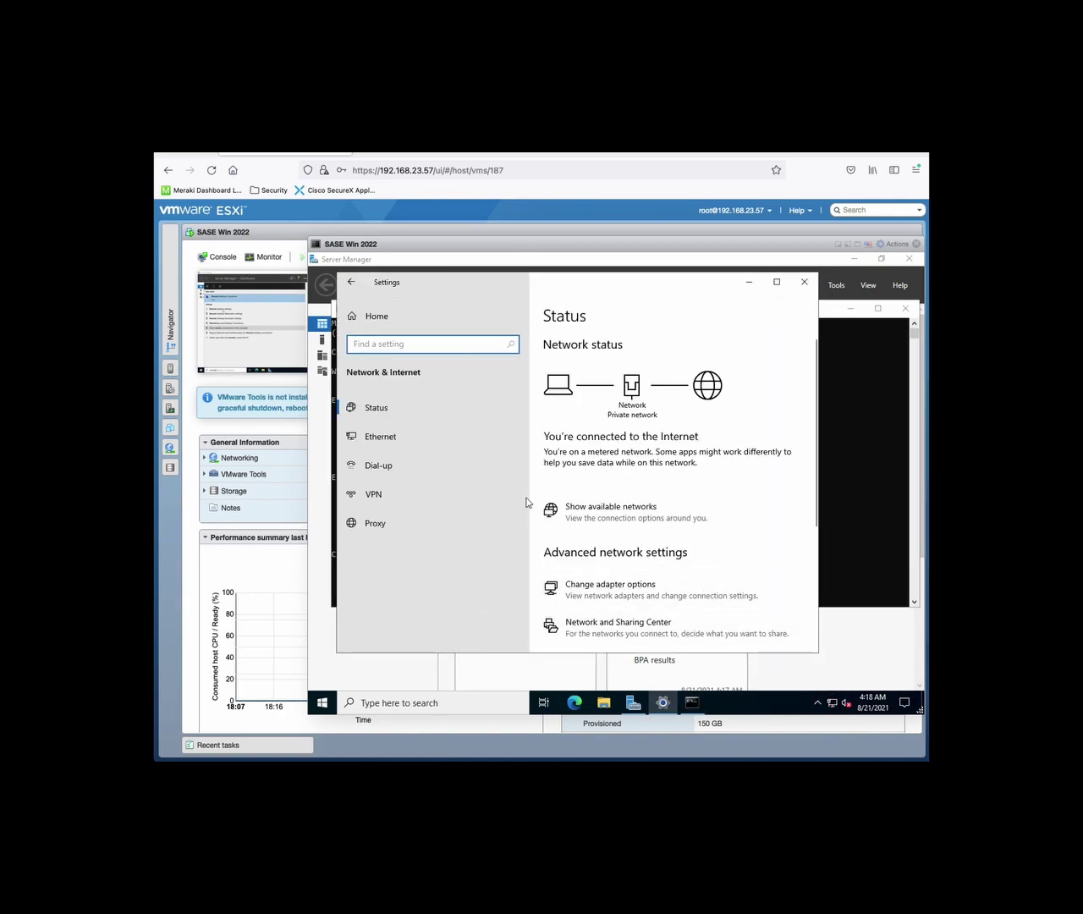
{"action": "left_click", "coordinate": [428, 435]}
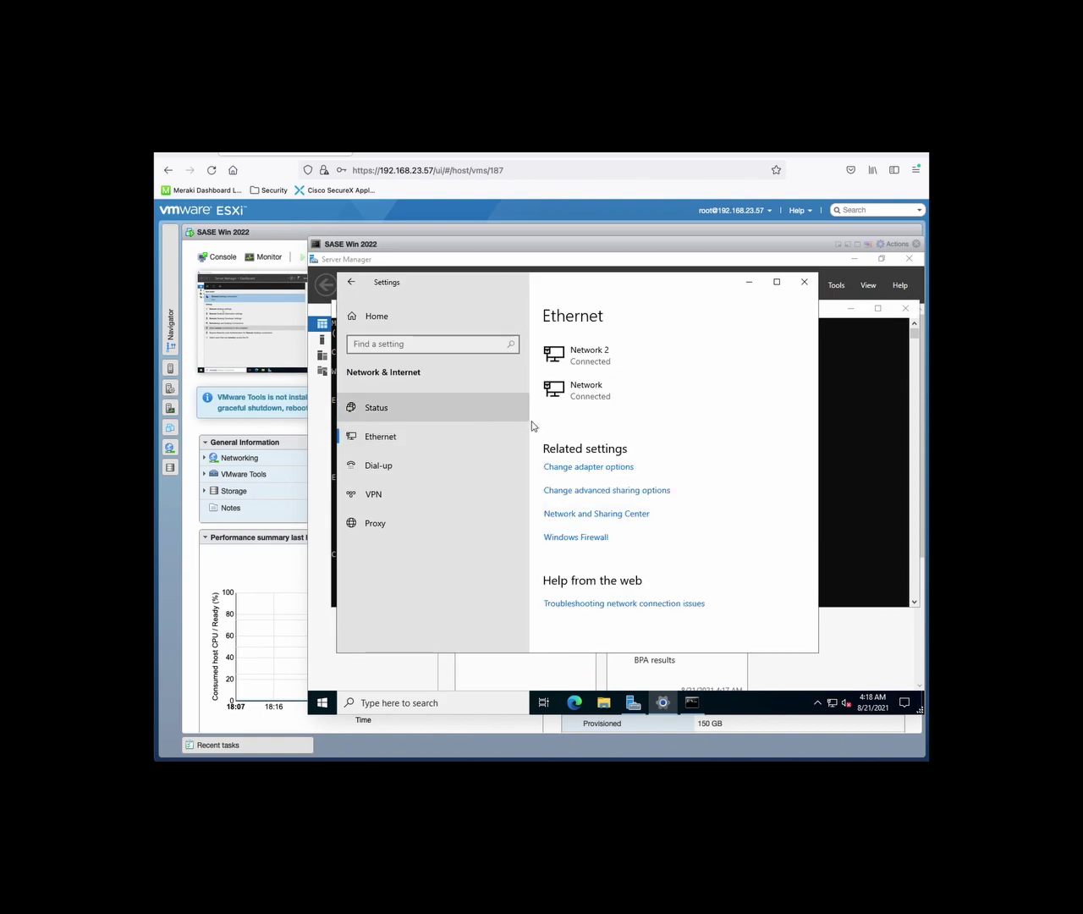
{"action": "left_click", "coordinate": [576, 466]}
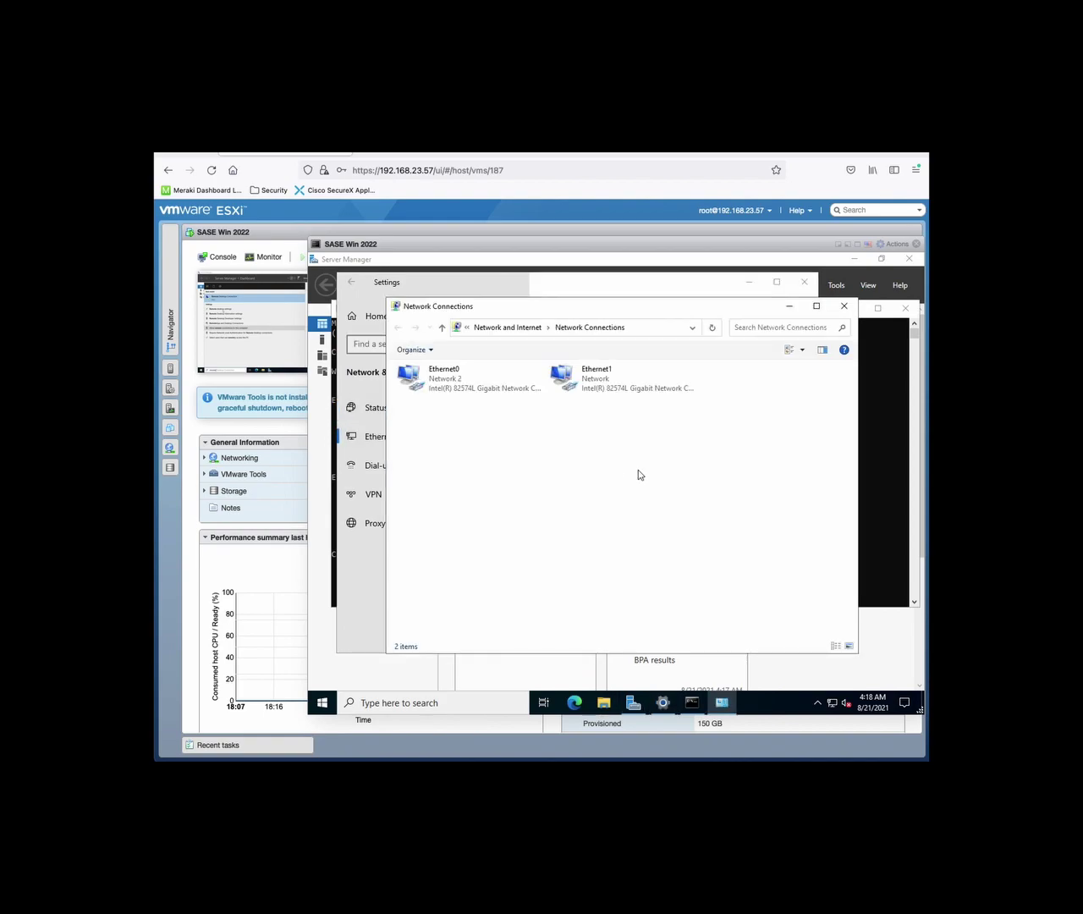
{"action": "left_click", "coordinate": [891, 480]}
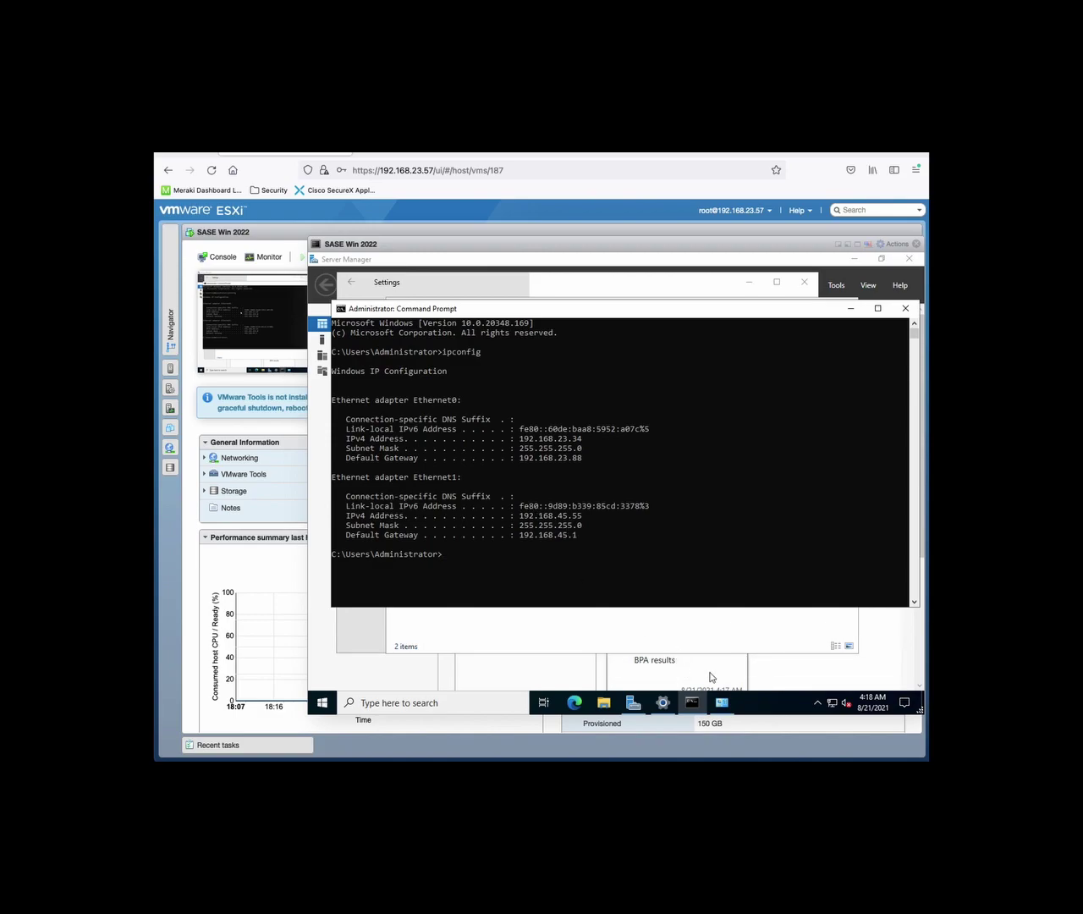
Disable the Ethernet1 adapter in the Network Connections window
{"action": "right_click", "coordinate": [831, 702]}
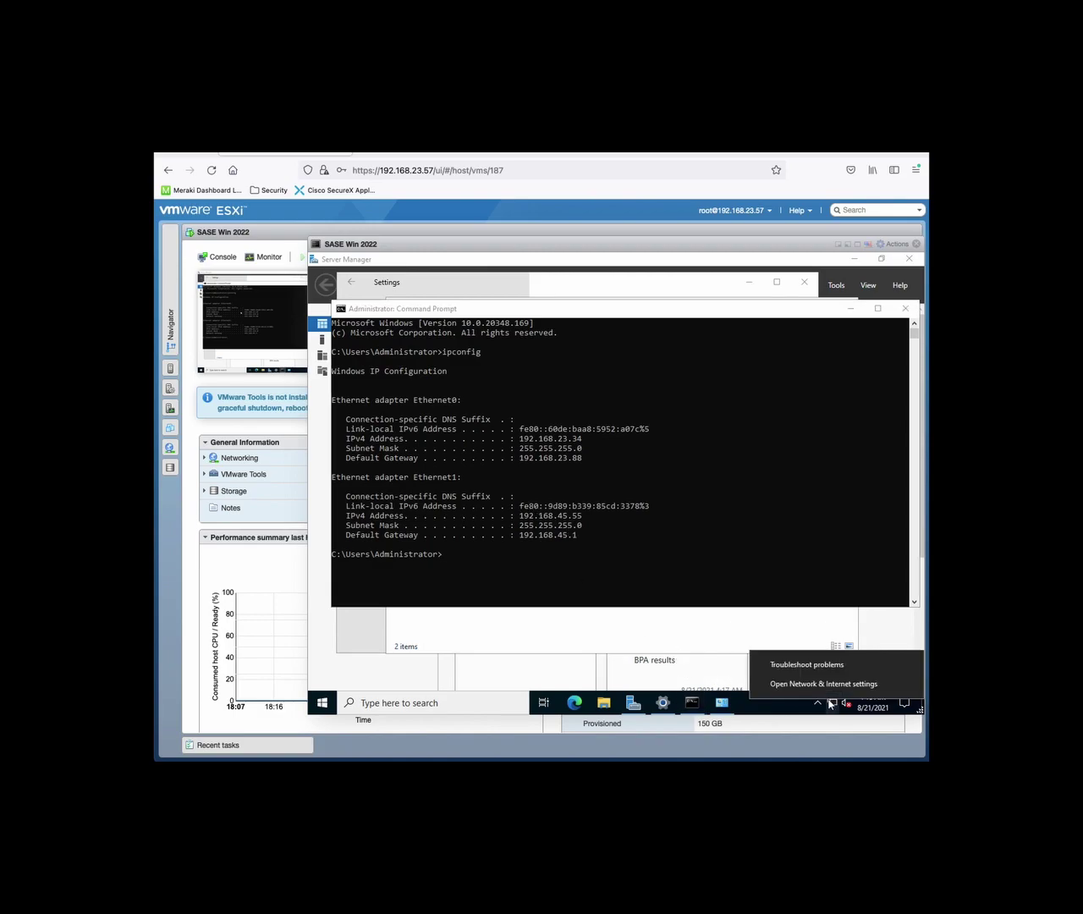
{"action": "left_click", "coordinate": [825, 684]}
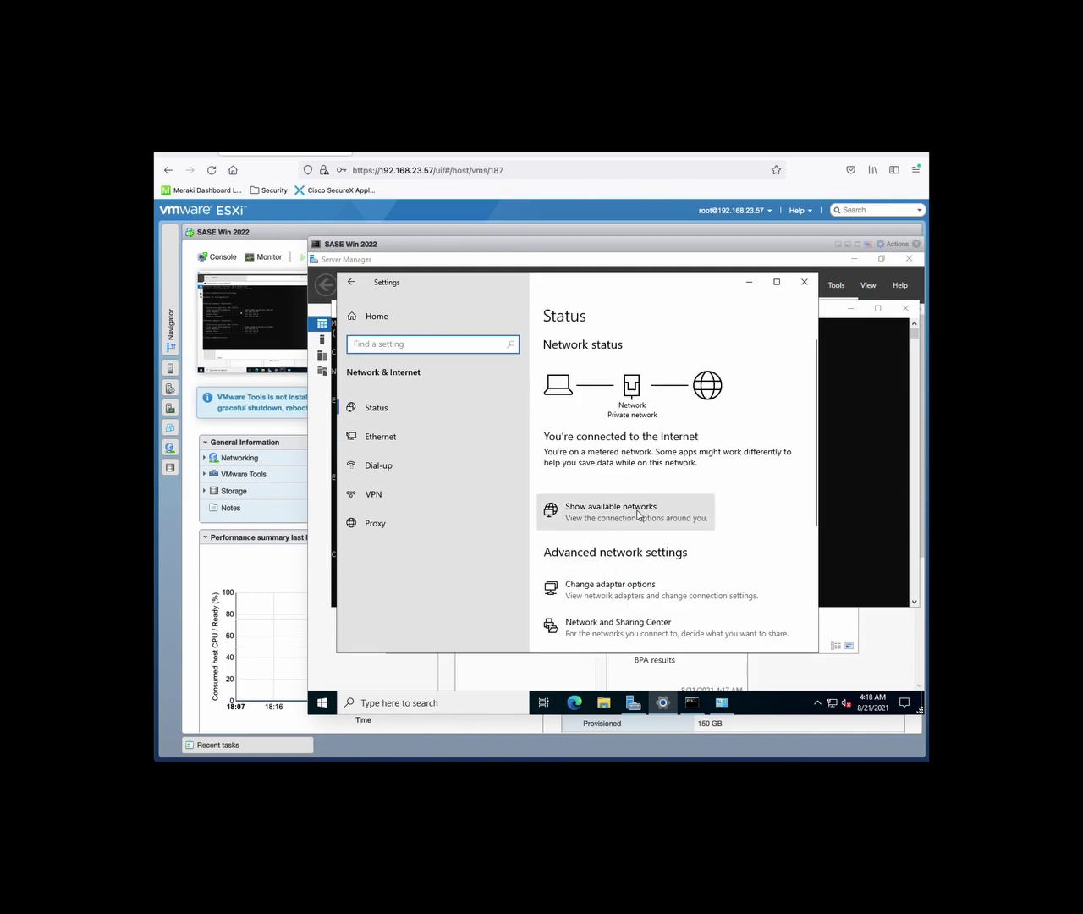
{"action": "left_click", "coordinate": [661, 702]}
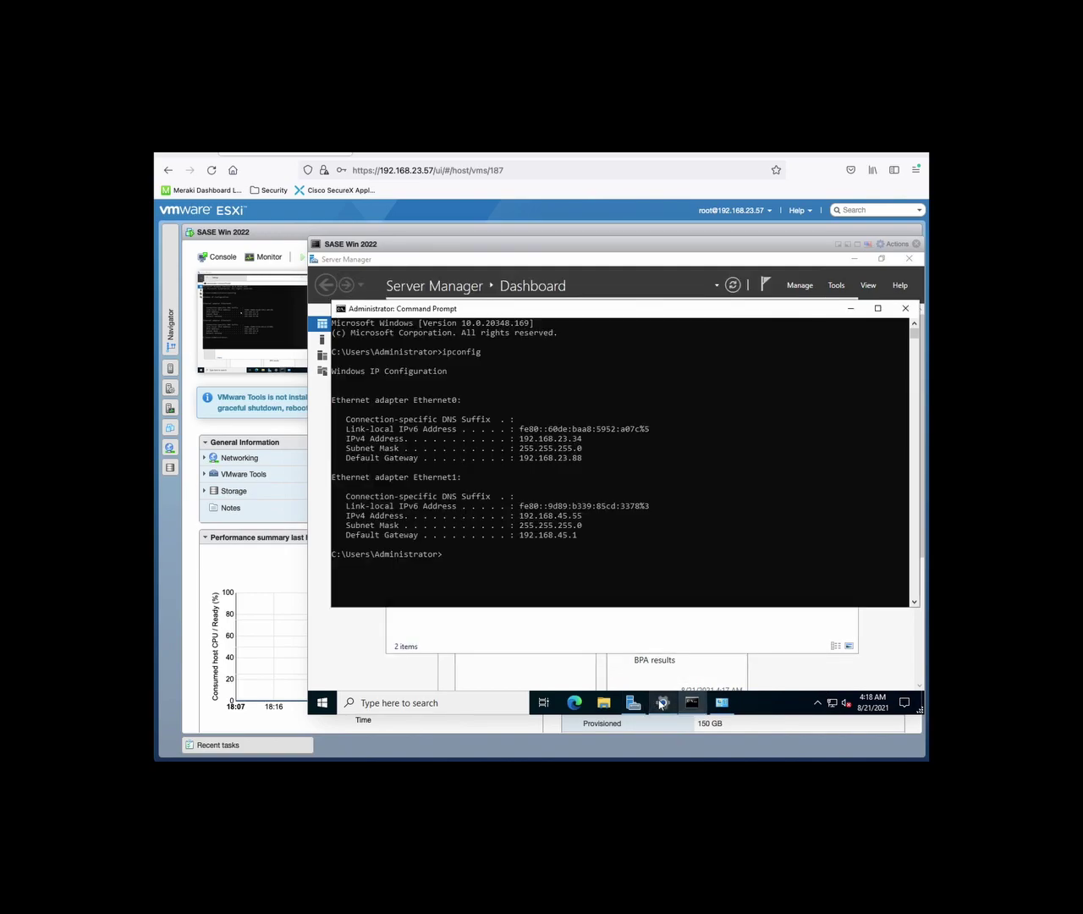
{"action": "left_click", "coordinate": [721, 702]}
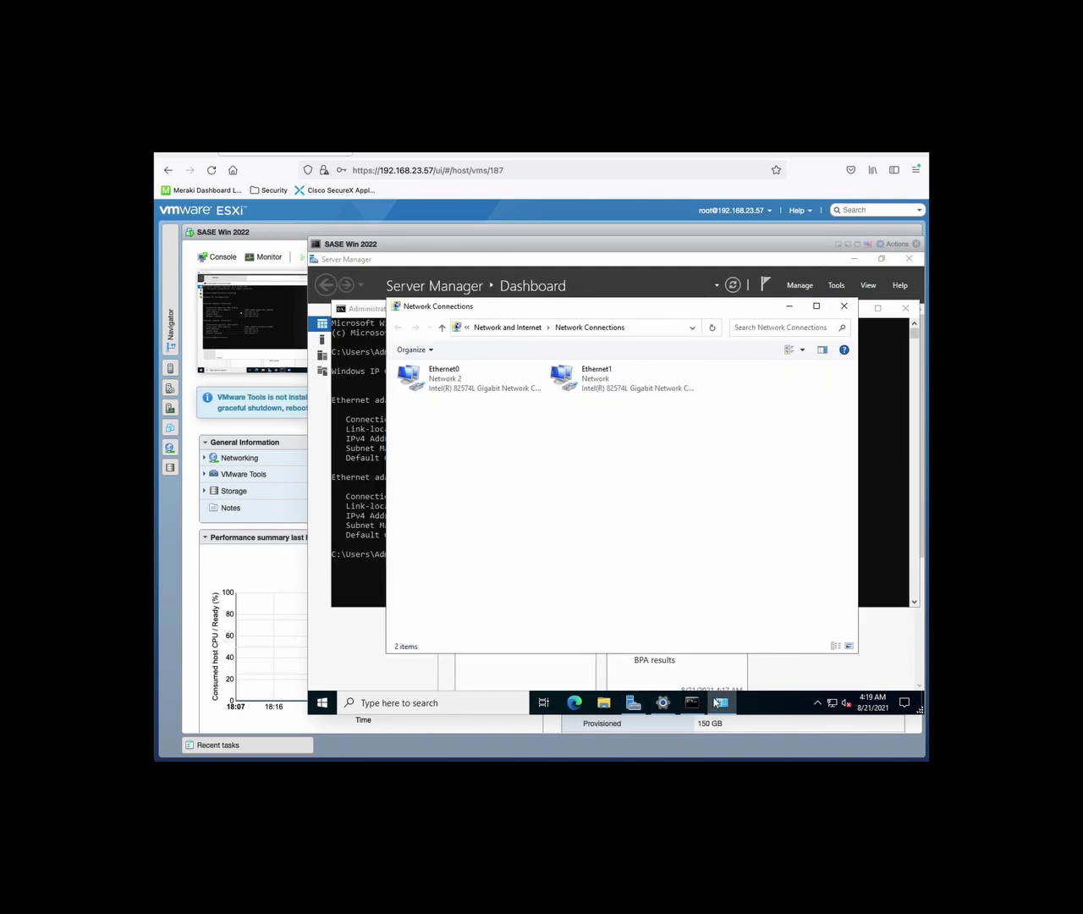
{"action": "right_click", "coordinate": [608, 391]}
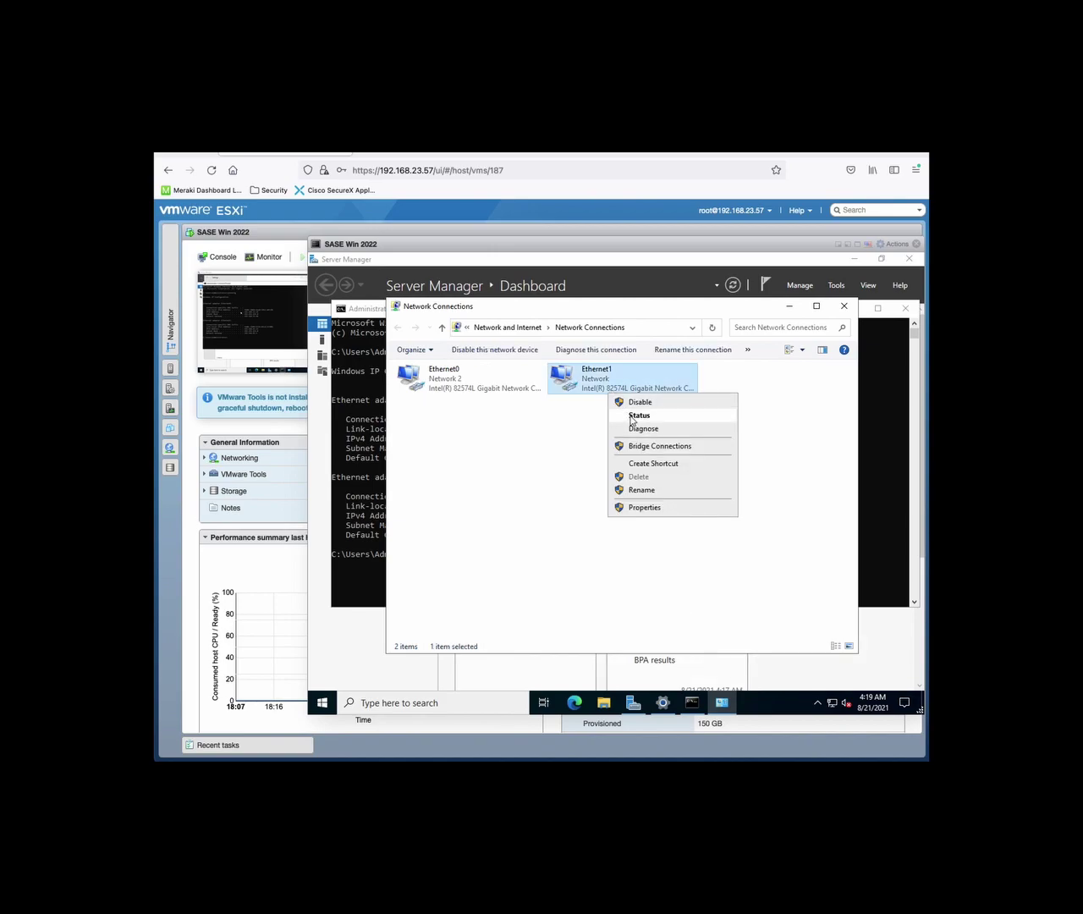
{"action": "left_click", "coordinate": [631, 404]}
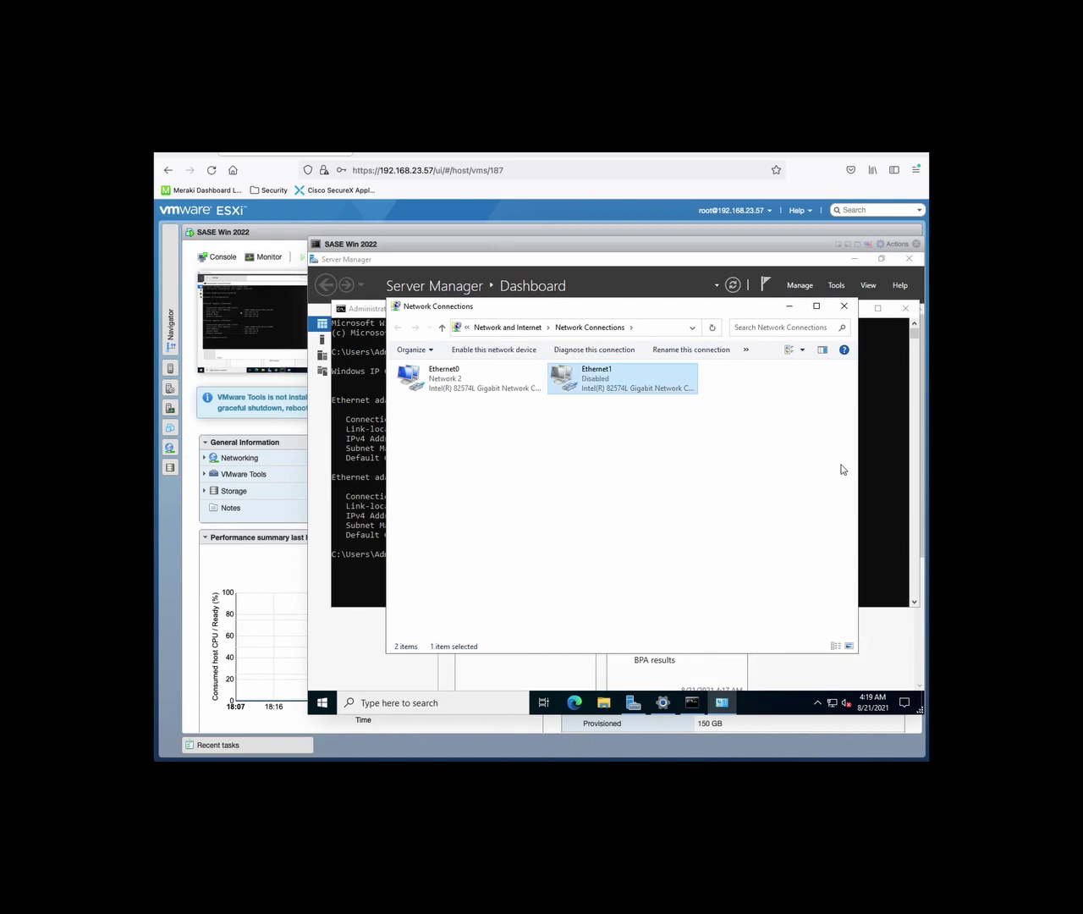
Select and copy the 192.168.23.34 IPv4 address from the ipconfig output
{"action": "left_click", "coordinate": [885, 472]}
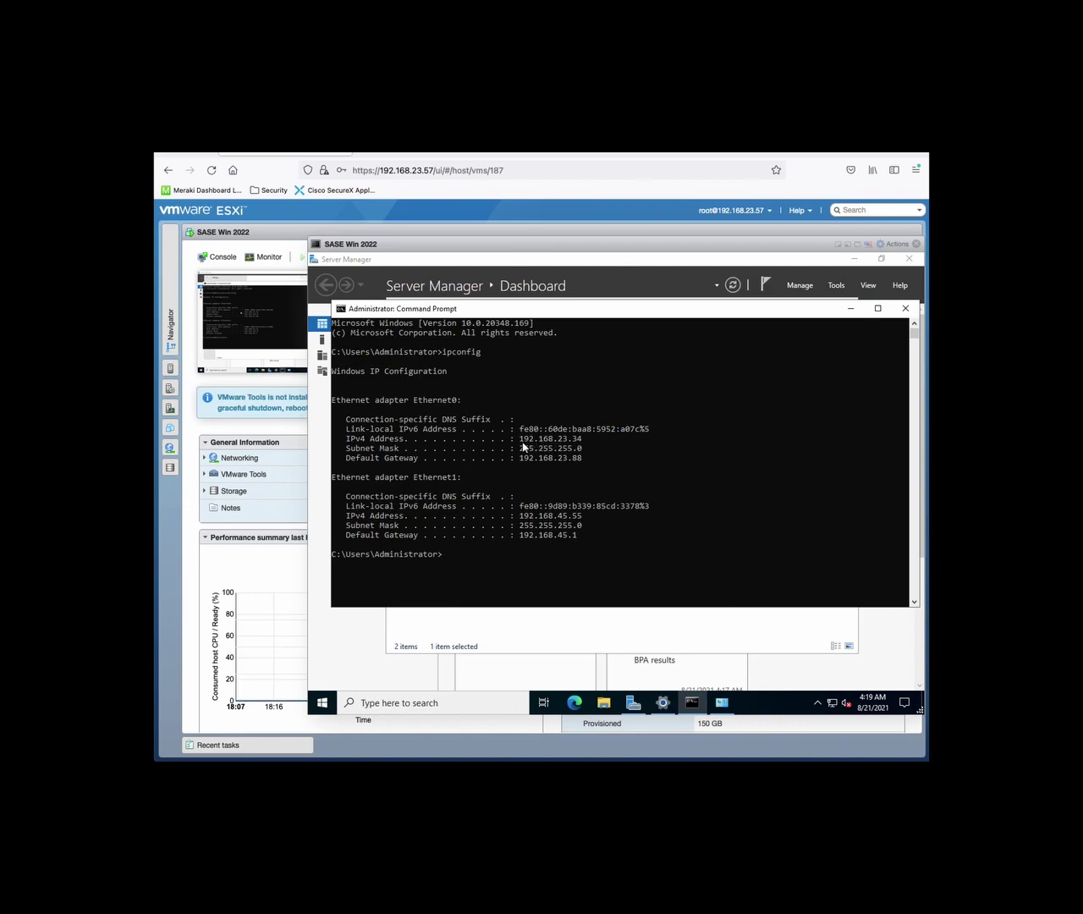
{"action": "left_click_drag", "start_coordinate": [520, 441], "coordinate": [583, 442]}
{"action": "right_click", "coordinate": [575, 441]}
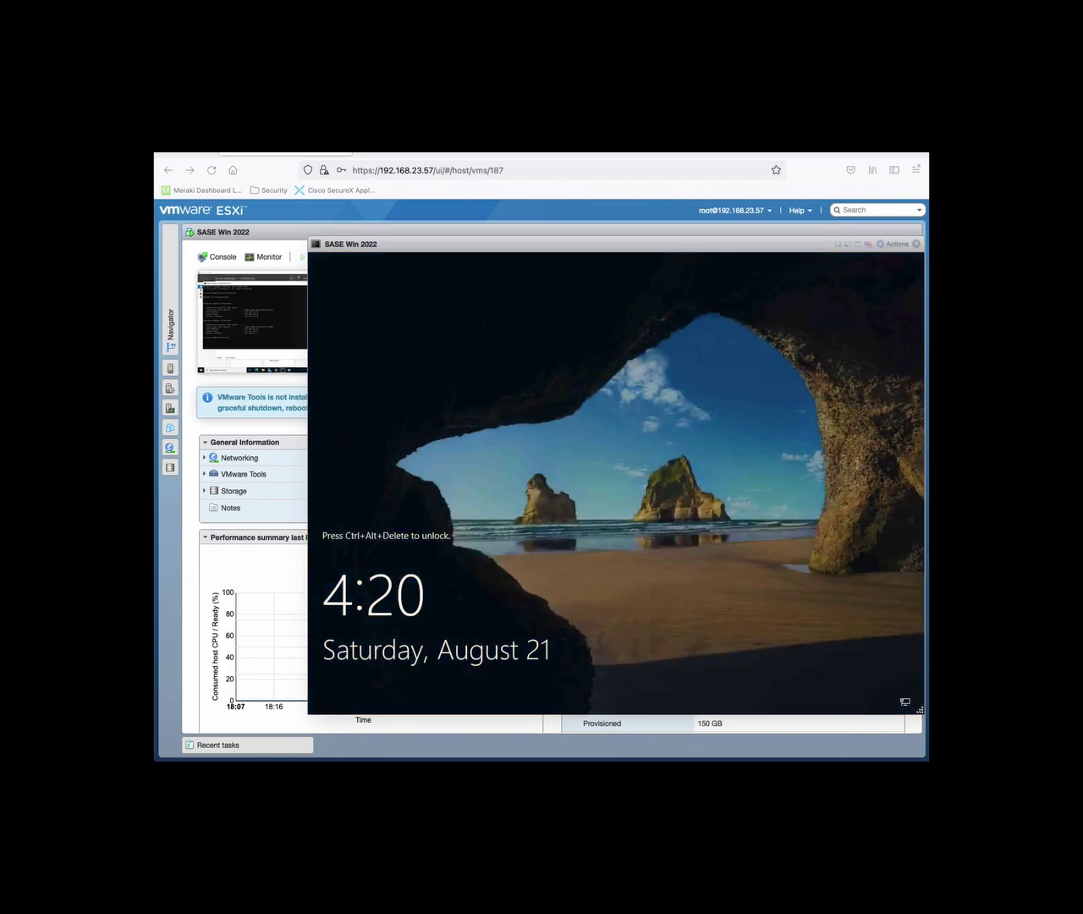
Make the Remote Desktop session full screen on Server Manager and close the Windows Admin Center notice
{"action": "key", "text": "super+Tab"}
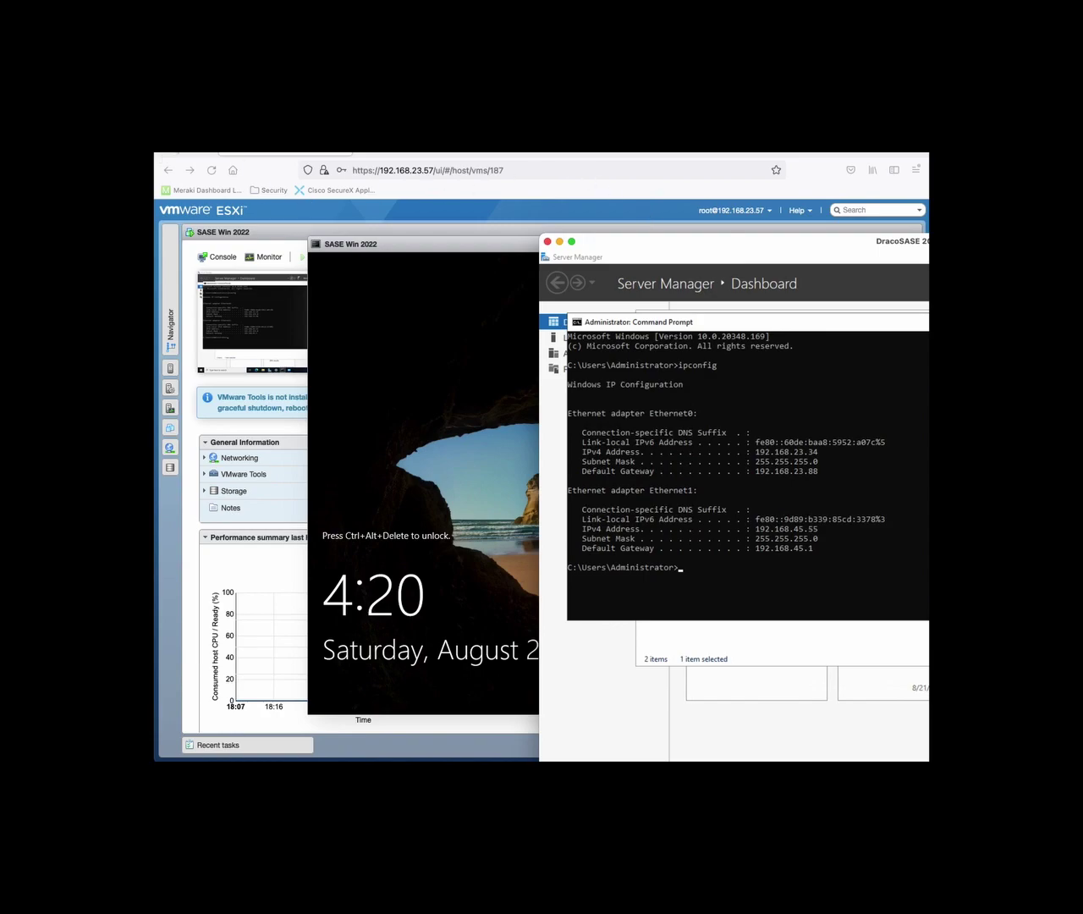
{"action": "double_click", "coordinate": [829, 242]}
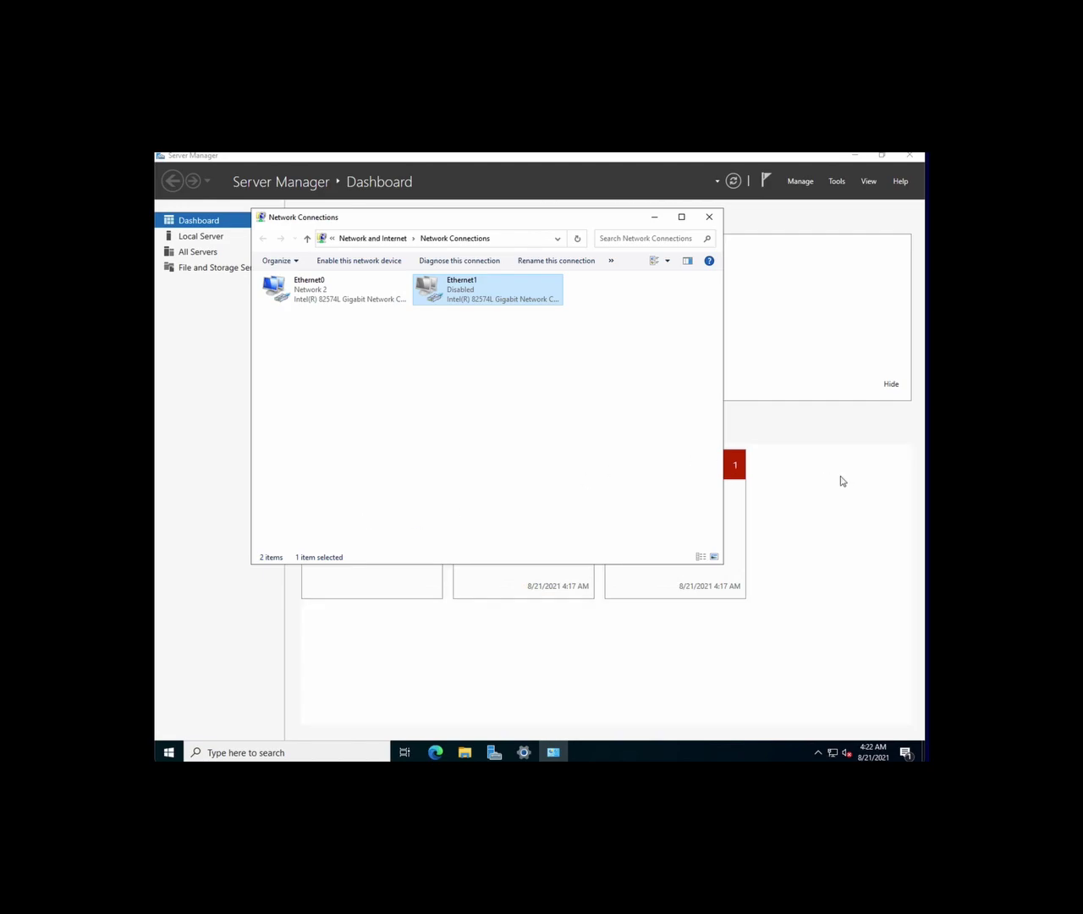
{"action": "left_click", "coordinate": [842, 480]}
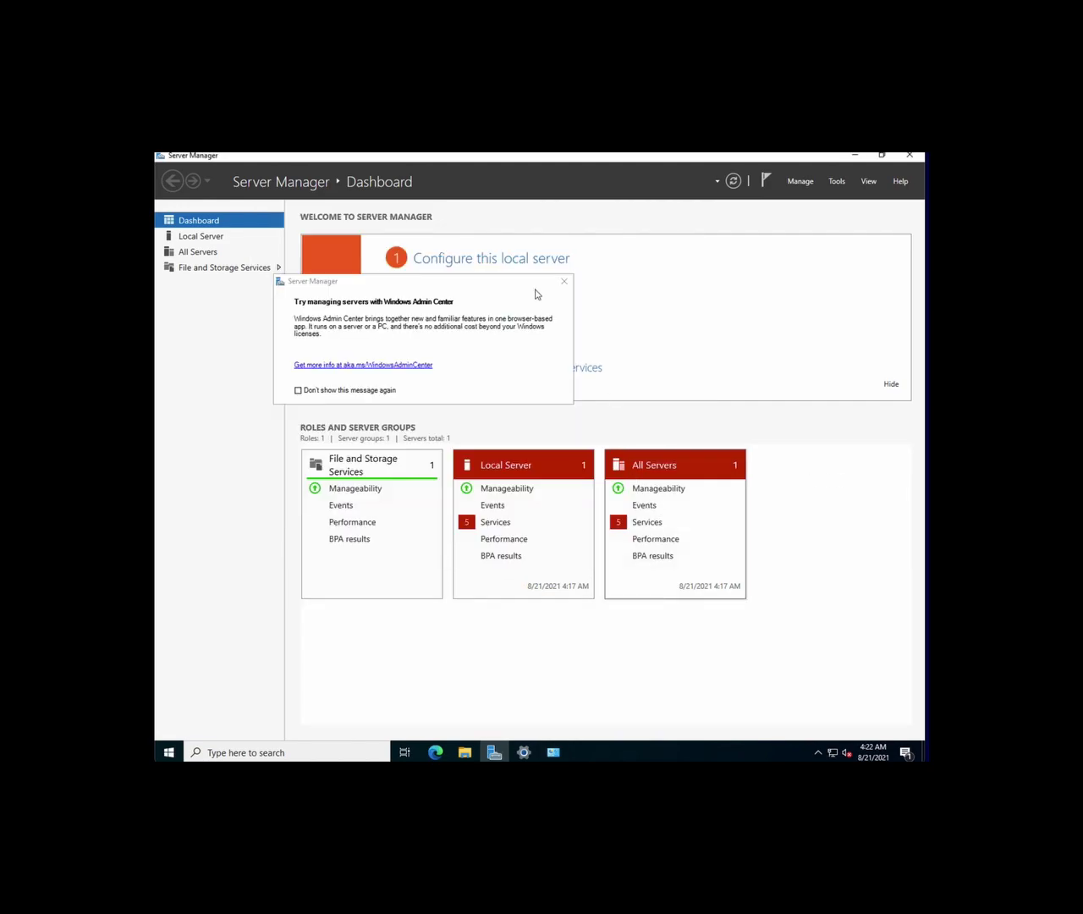
{"action": "left_click", "coordinate": [563, 282]}
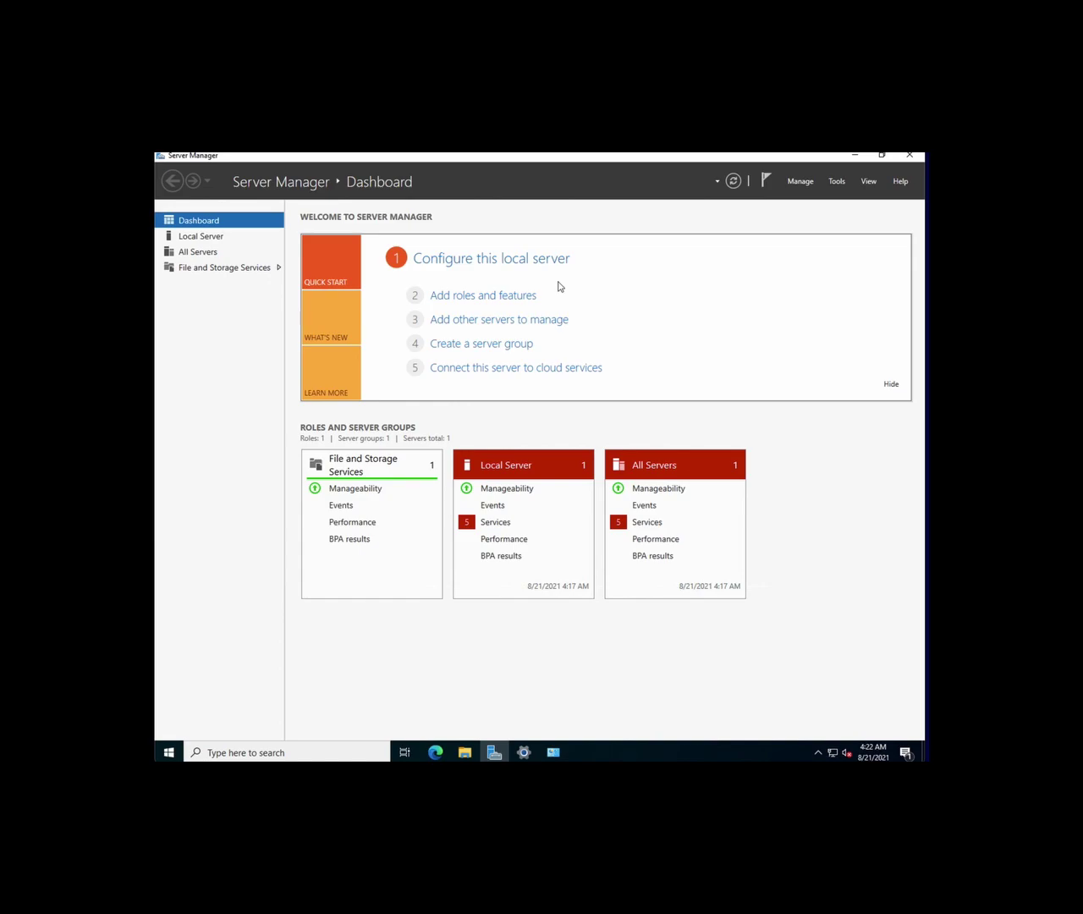
Start Add Roles and Features with role-based installation on this server
{"action": "left_click", "coordinate": [796, 181]}
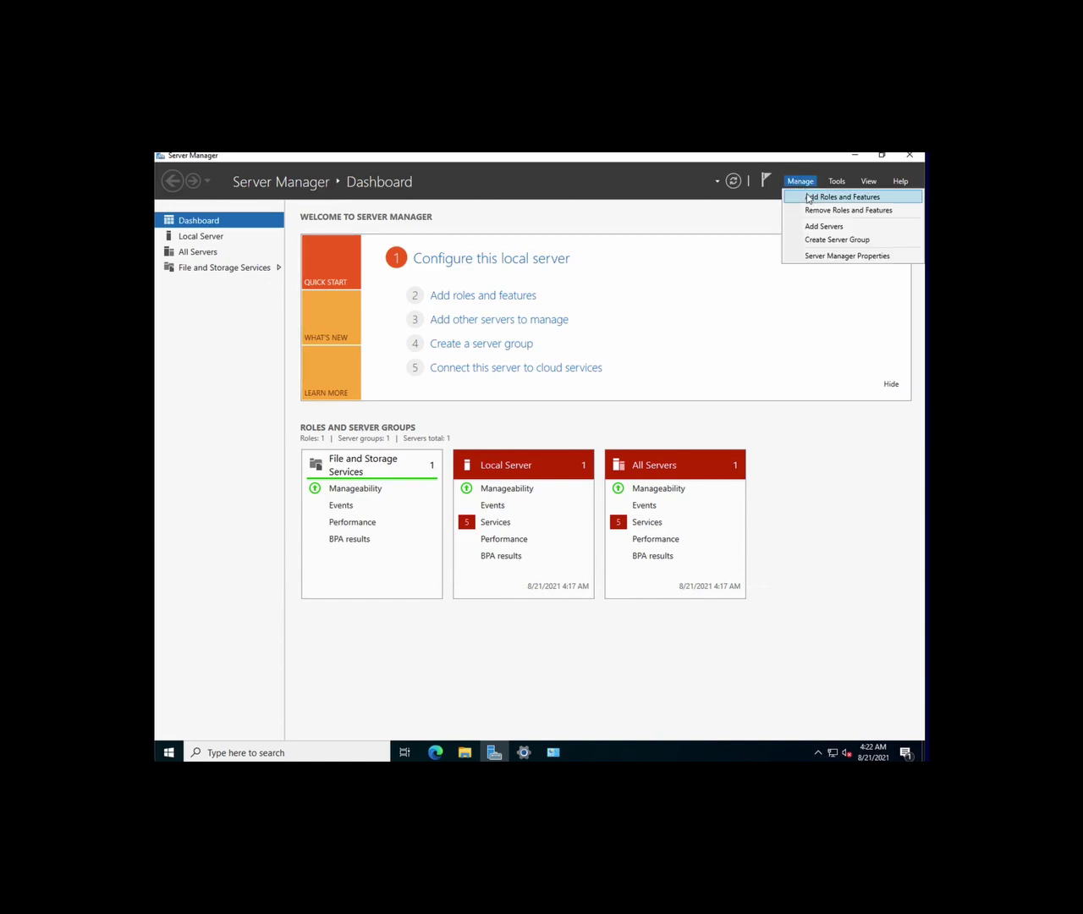
{"action": "left_click", "coordinate": [809, 197]}
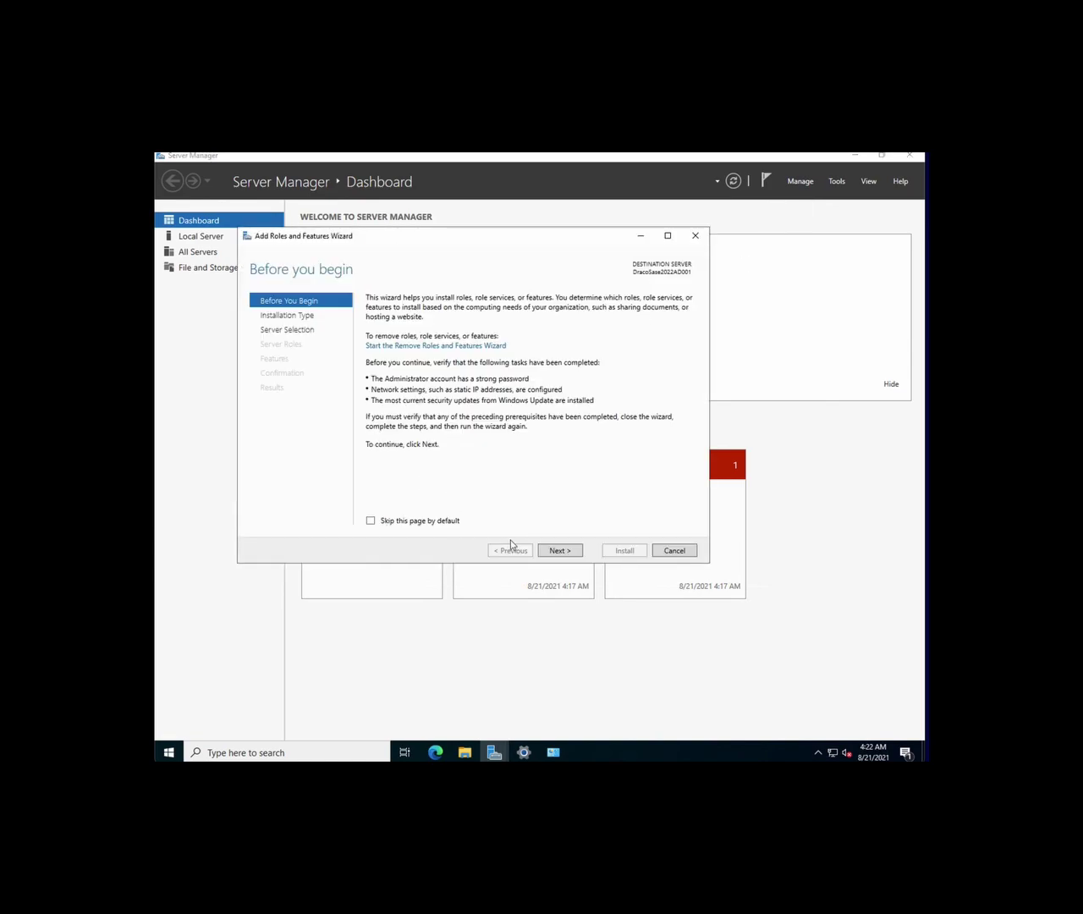
{"action": "left_click", "coordinate": [558, 552]}
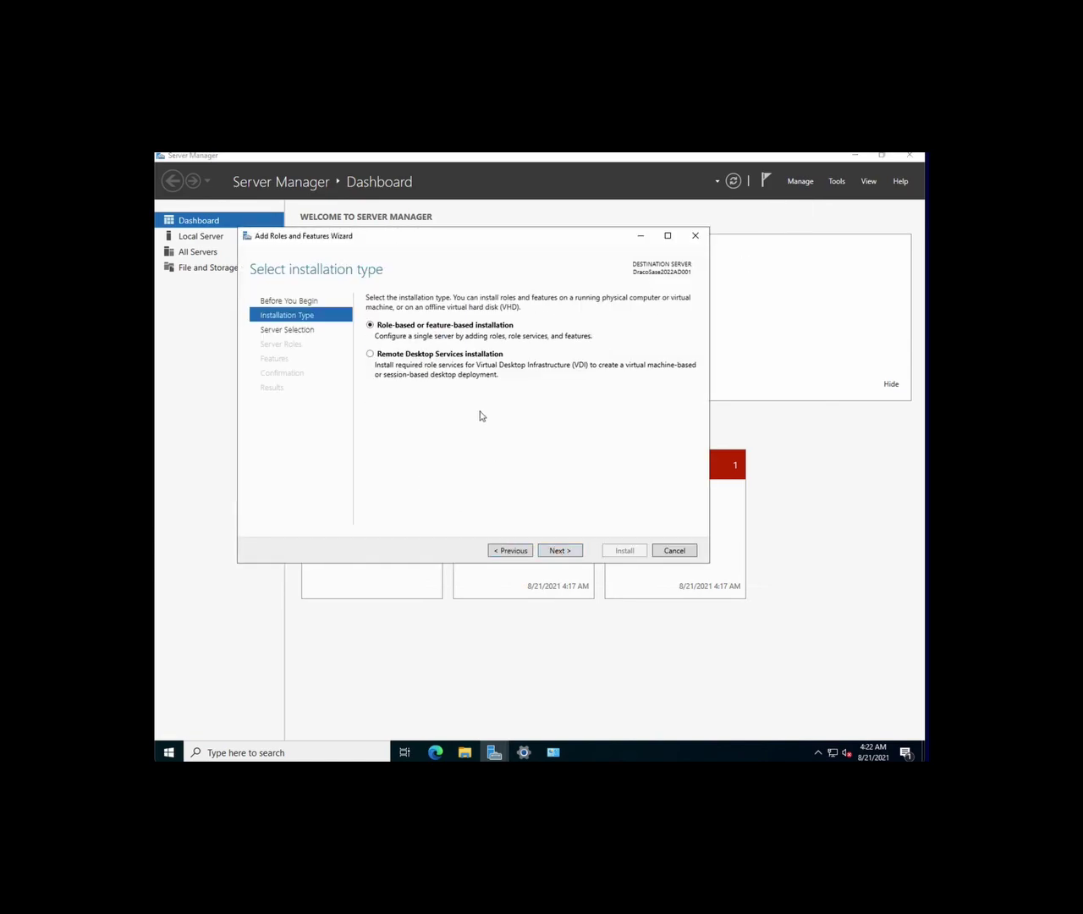
{"action": "left_click", "coordinate": [560, 551]}
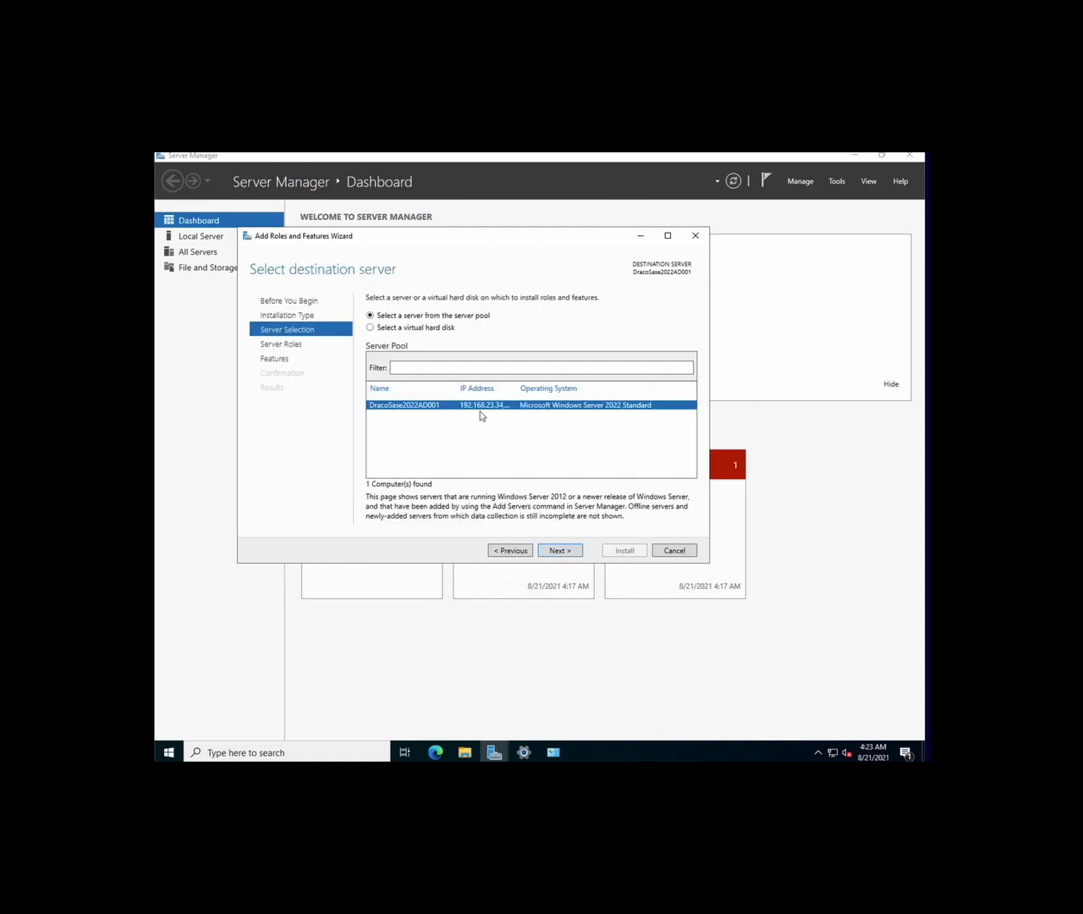
{"action": "left_click", "coordinate": [562, 550]}
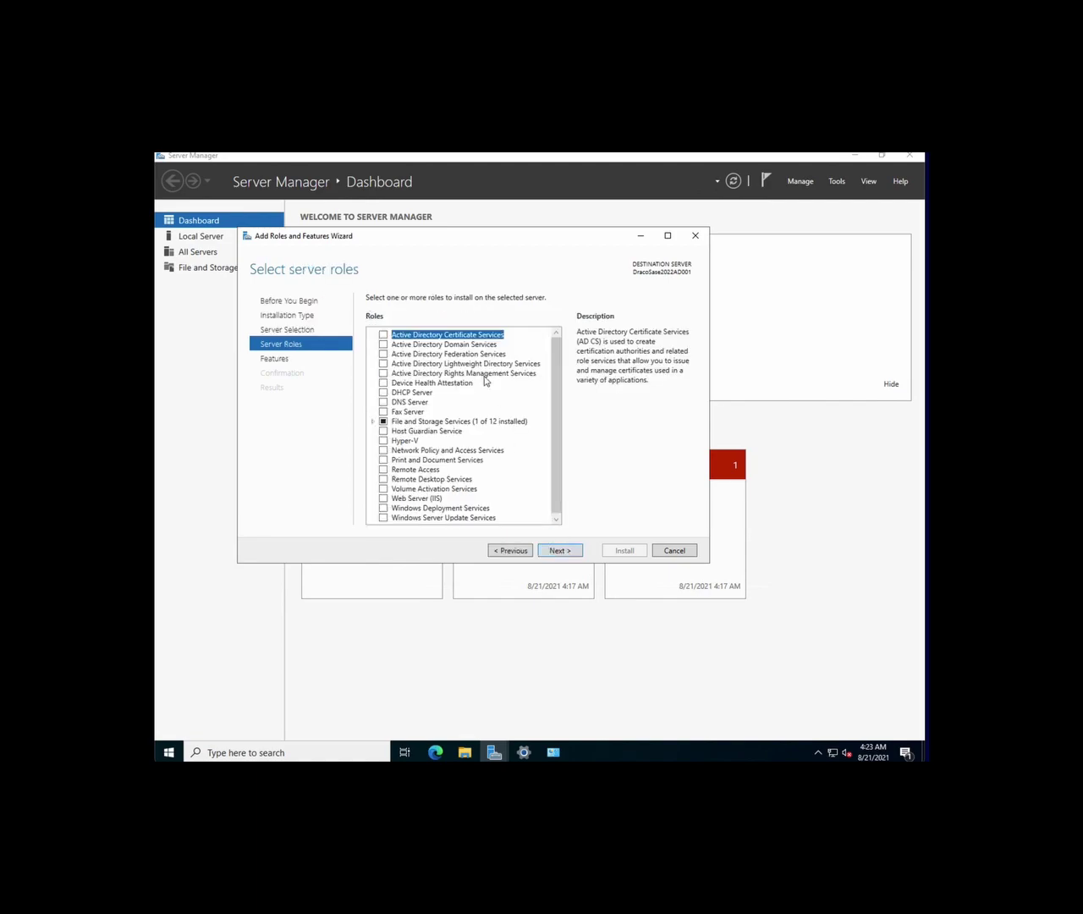
Select Active Directory Domain Services with its management tools and install
{"action": "left_click", "coordinate": [383, 345]}
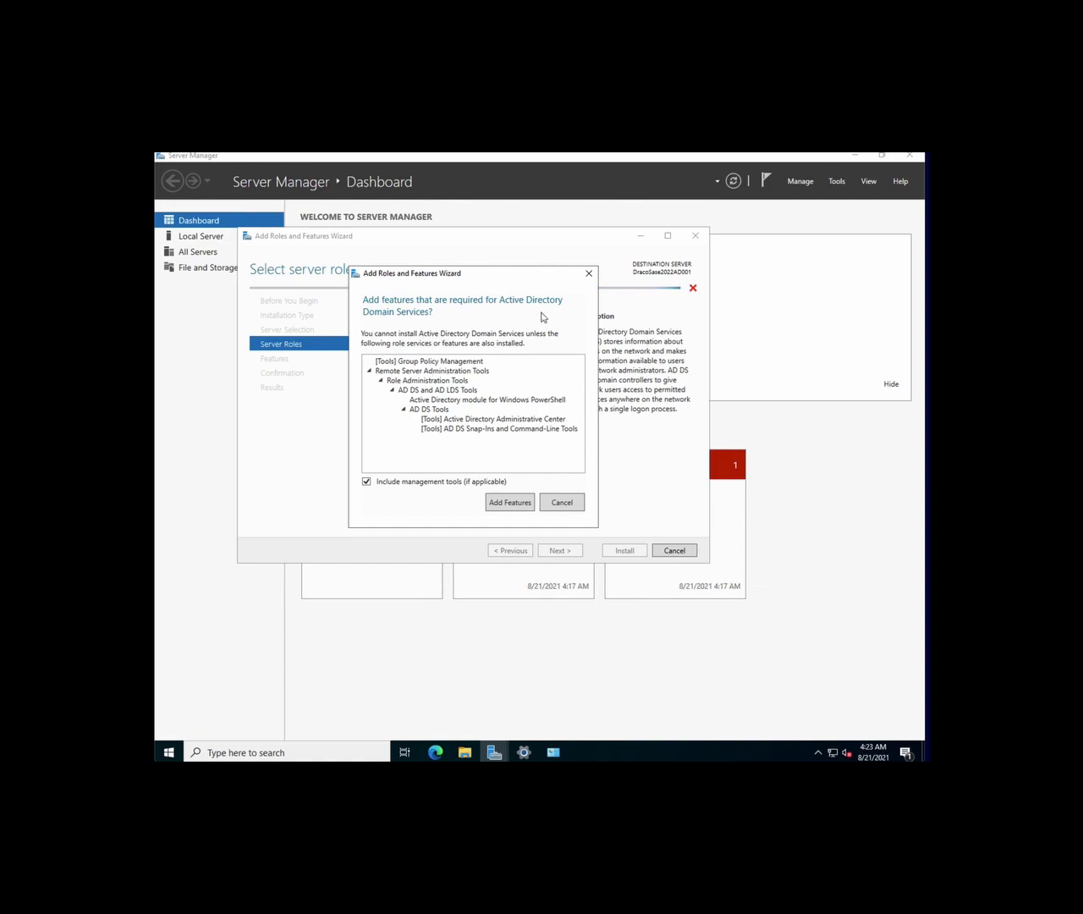
{"action": "left_click", "coordinate": [500, 503]}
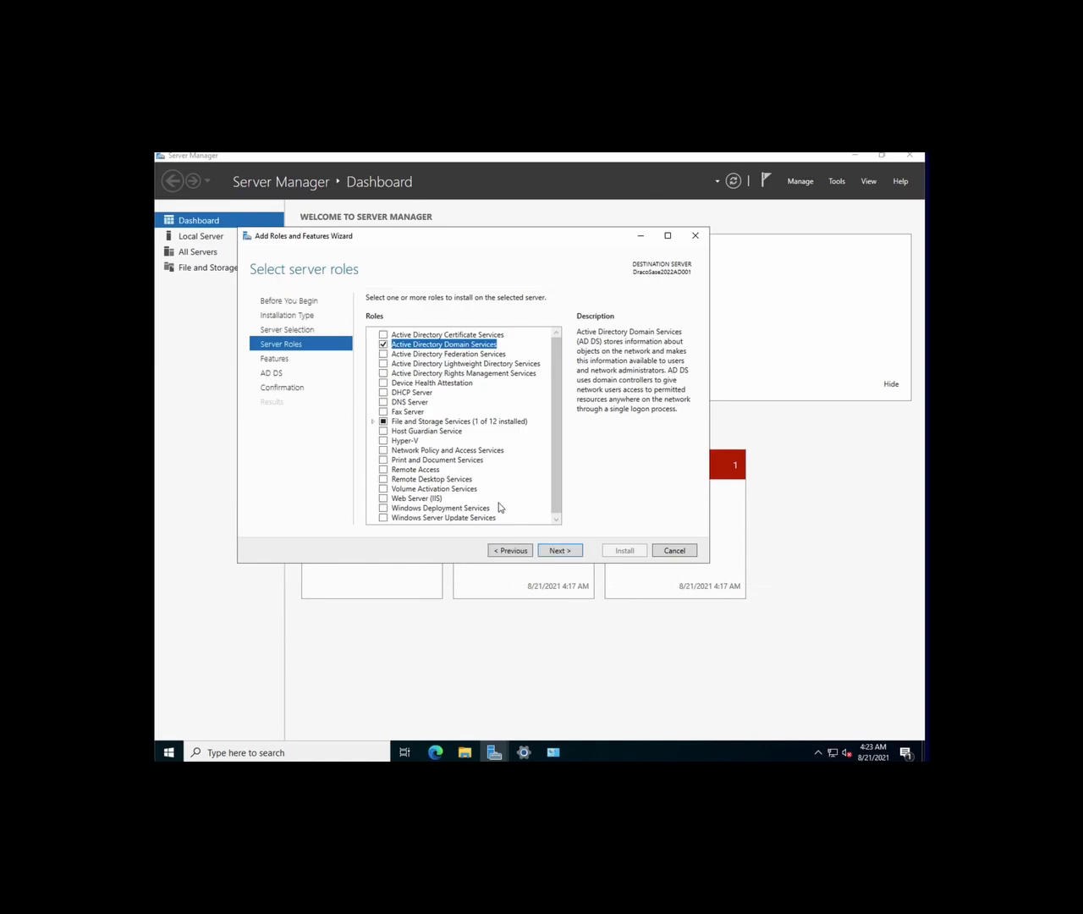
{"action": "left_click", "coordinate": [558, 551]}
{"action": "left_click", "coordinate": [558, 551]}
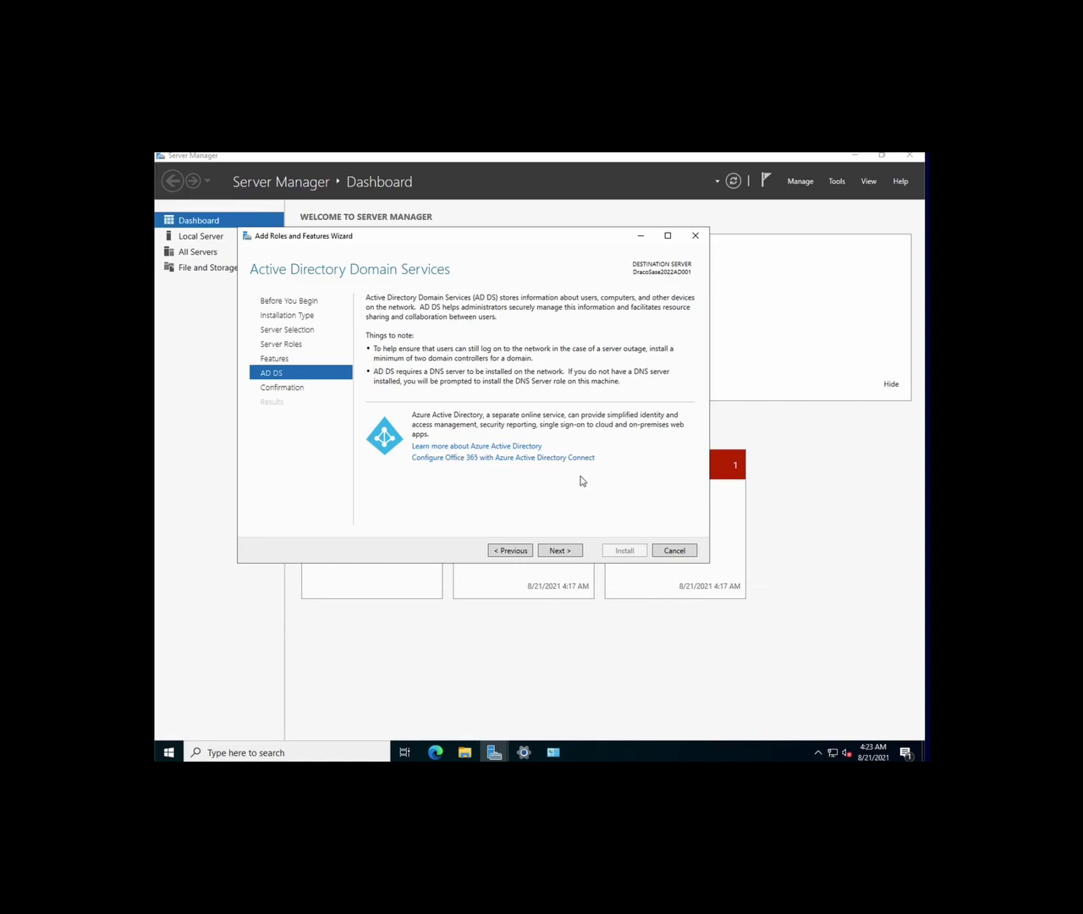
{"action": "left_click", "coordinate": [556, 552]}
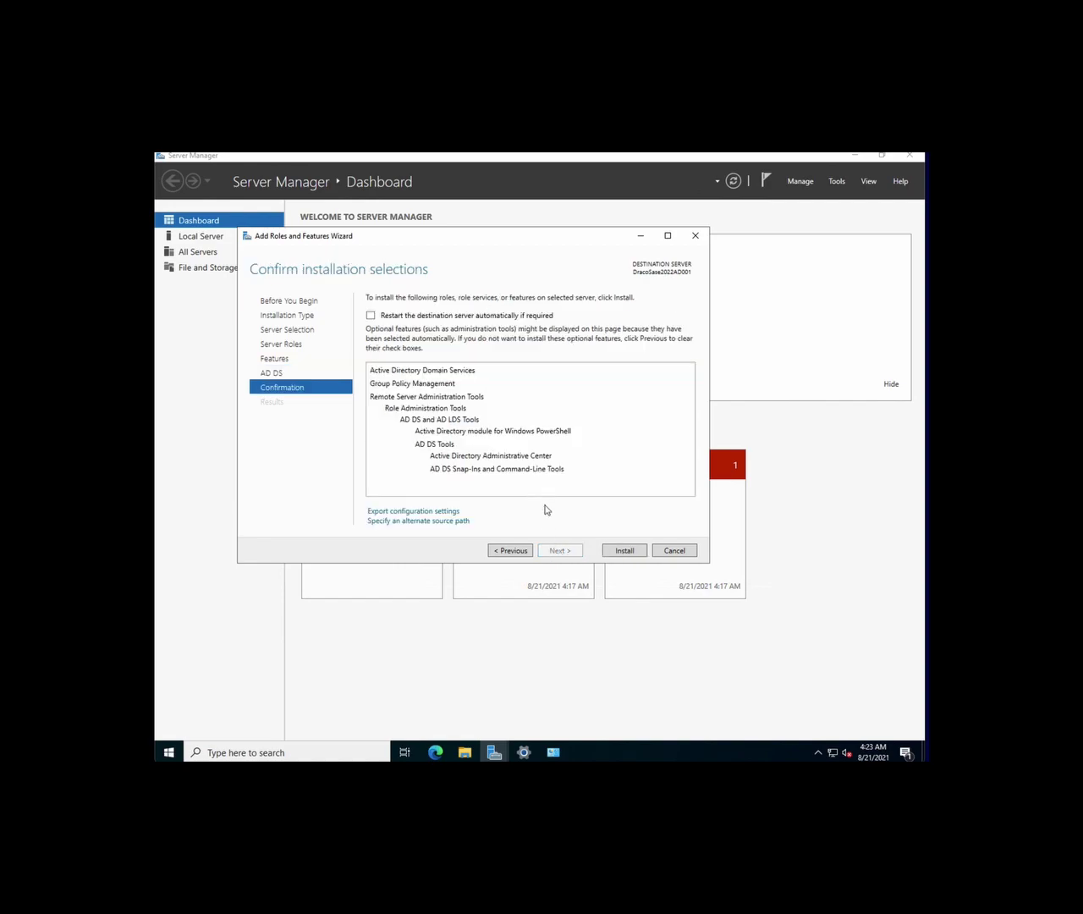
{"action": "left_click", "coordinate": [618, 551]}
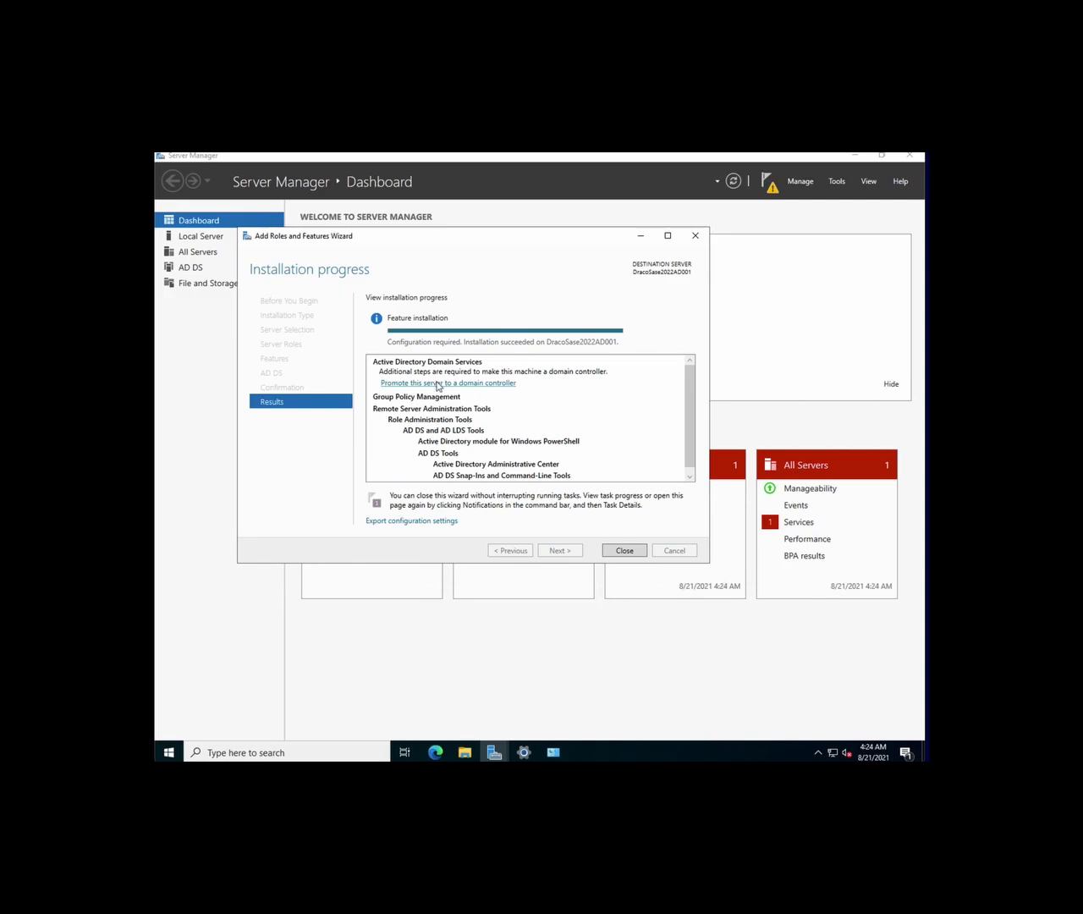
Choose 'Add a new forest' with root domain name in.dracosase.com
{"action": "left_click", "coordinate": [437, 385]}
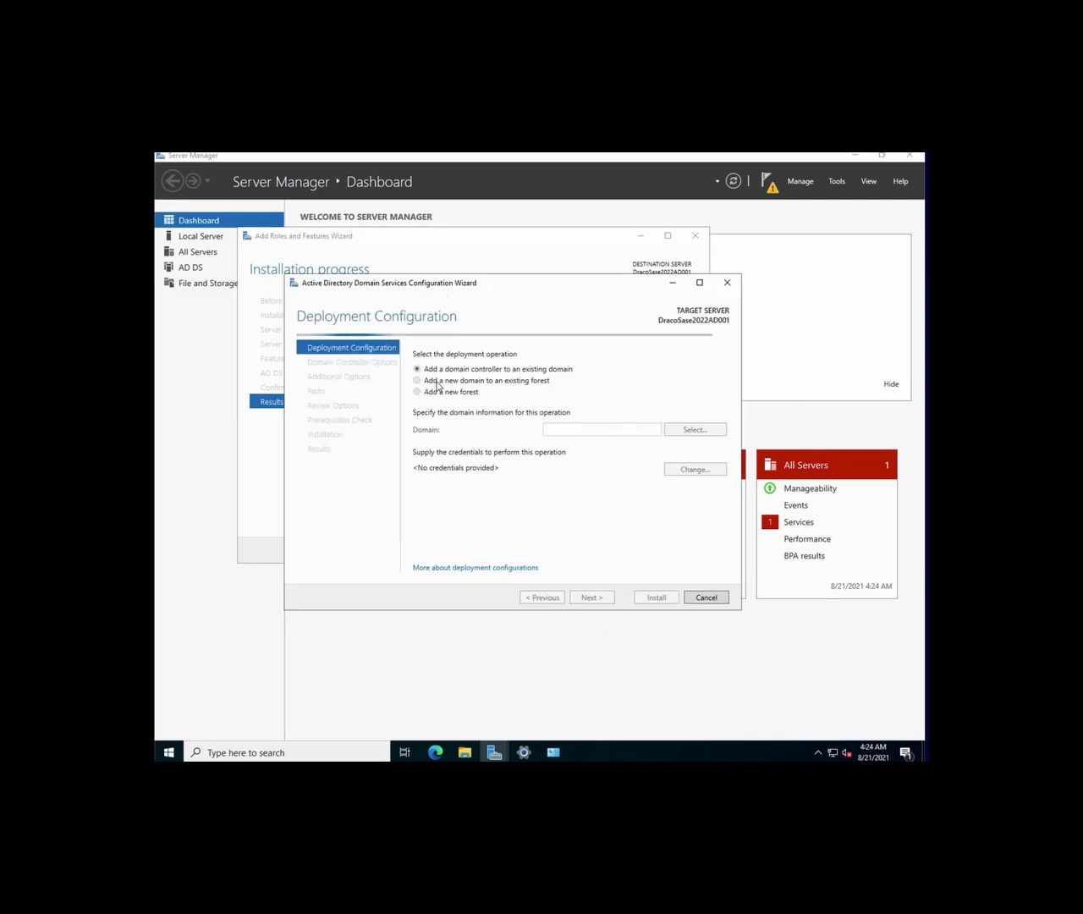
{"action": "left_click", "coordinate": [562, 426]}
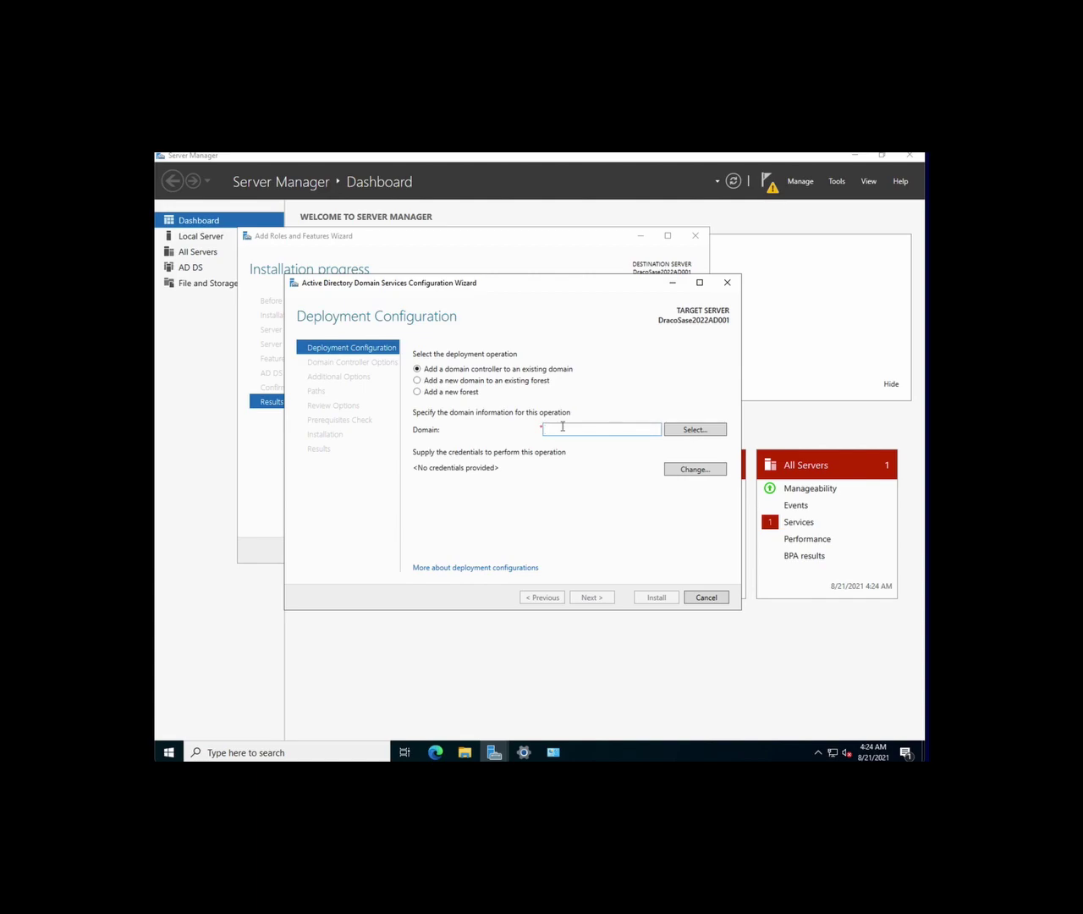
{"action": "type", "text": "in.dracosase.com"}
{"action": "left_click", "coordinate": [417, 392]}
{"action": "left_click", "coordinate": [546, 429]}
{"action": "type", "text": "in."}
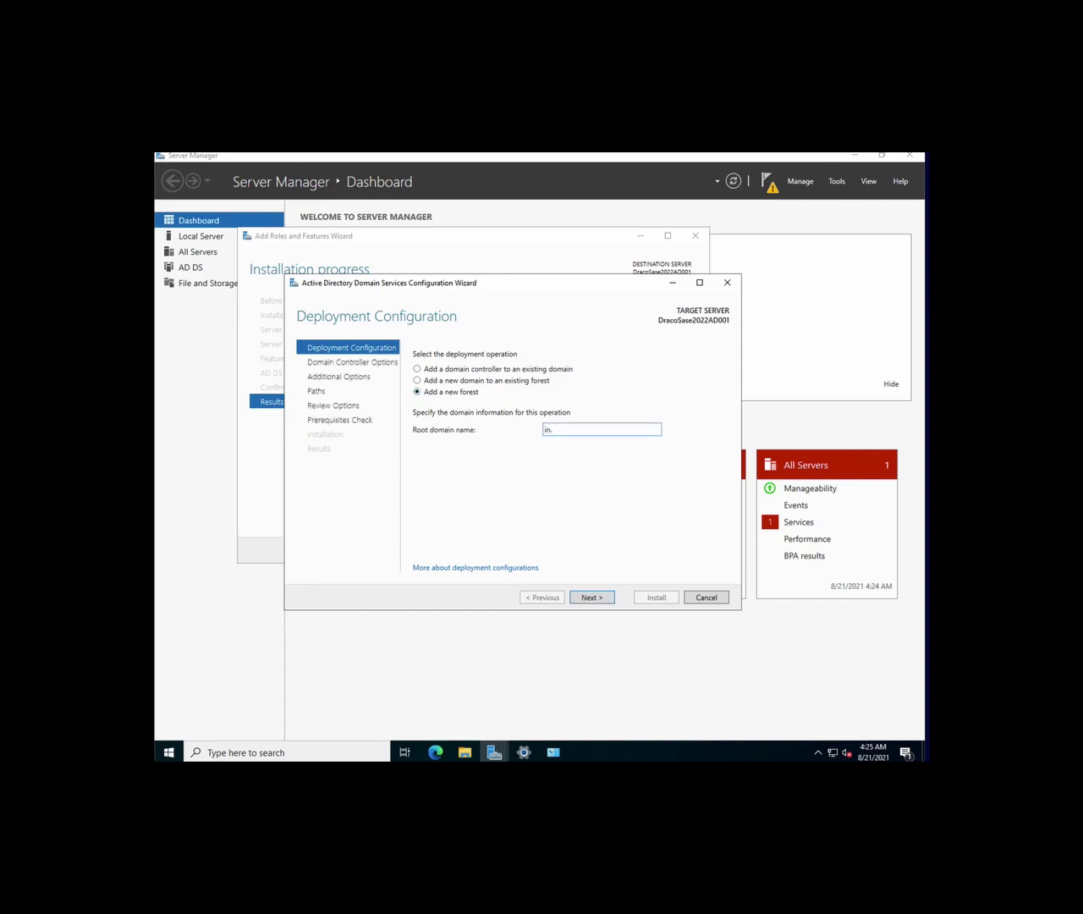
{"action": "type", "text": "dracosase.com"}
Keep Windows Server 2016 functional levels, then enter and confirm the DSRM password
{"action": "left_click", "coordinate": [583, 598]}
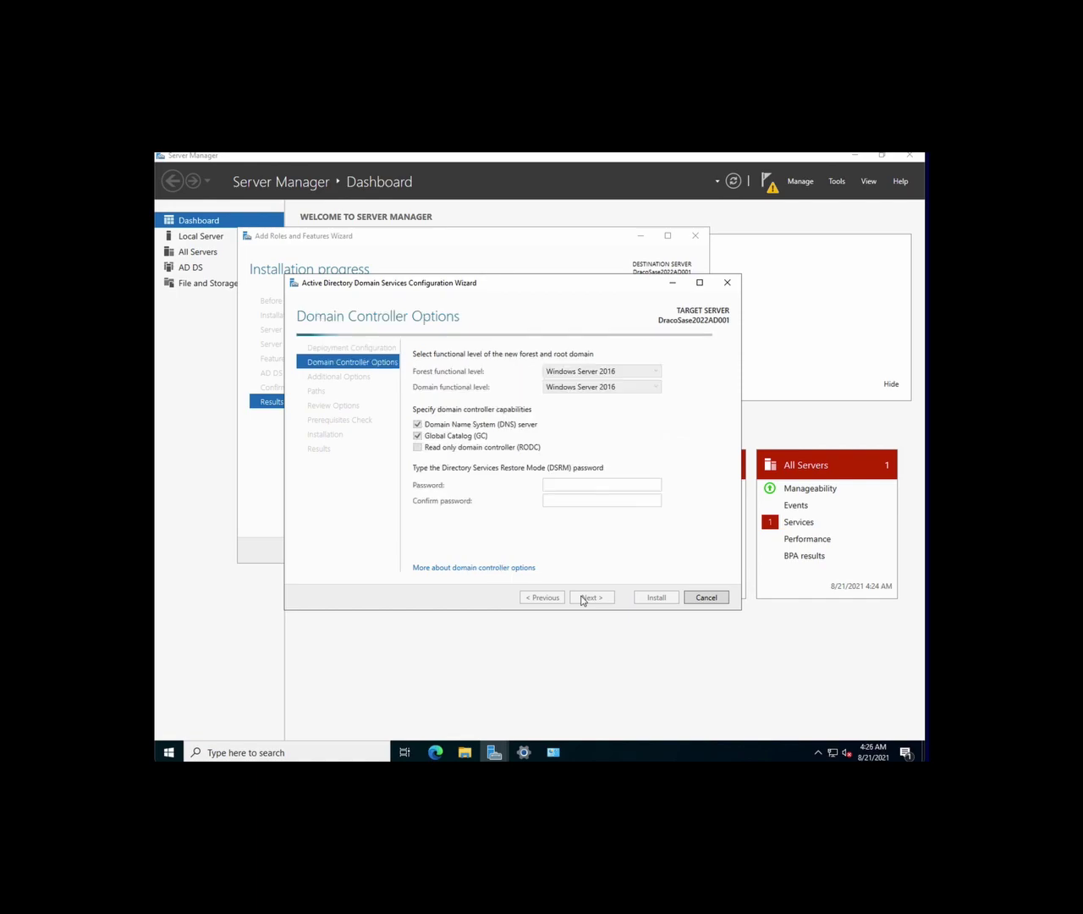
{"action": "left_click", "coordinate": [583, 372]}
{"action": "left_click", "coordinate": [582, 373]}
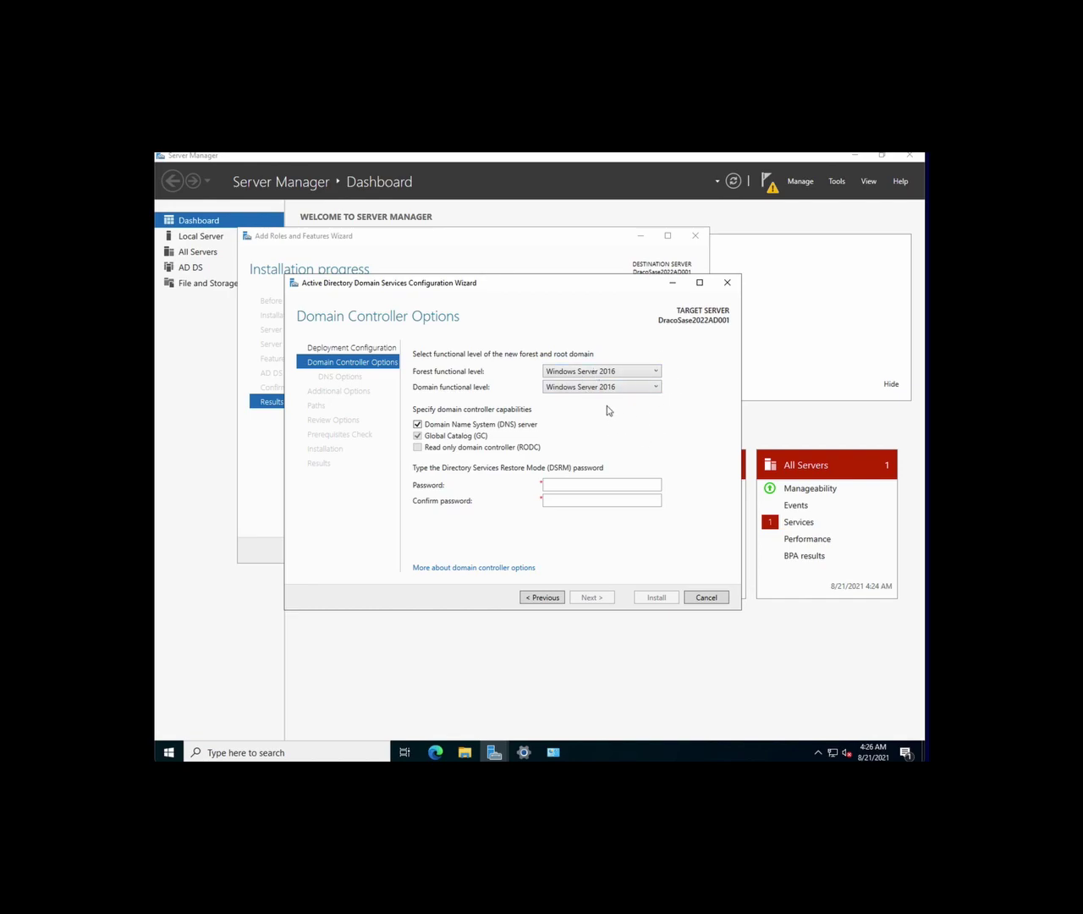
{"action": "left_click", "coordinate": [588, 485]}
{"action": "type", "text": "••••••••••••"}
{"action": "key", "text": "Tab"}
{"action": "type", "text": "••••••••••••"}
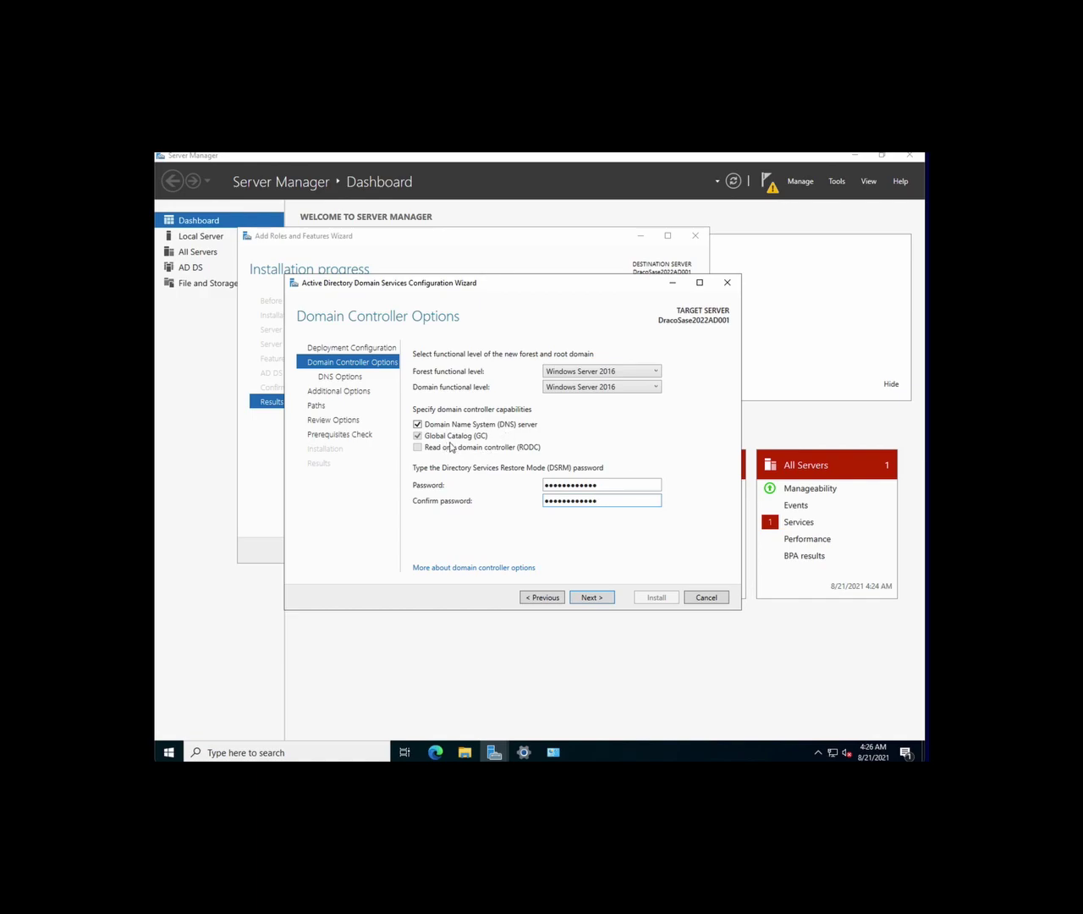
Skip DNS delegation and try 'indracosese' as the NetBIOS domain name
{"action": "left_click", "coordinate": [596, 600]}
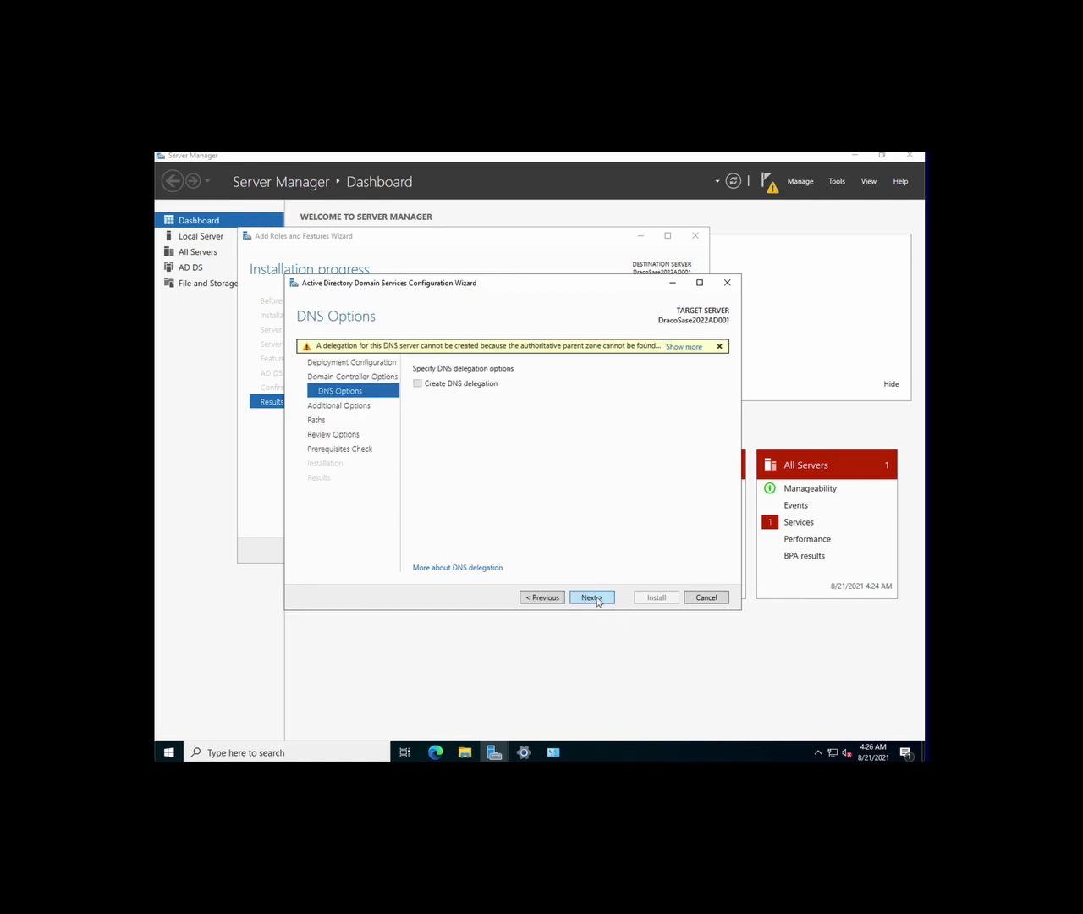
{"action": "left_click", "coordinate": [596, 598]}
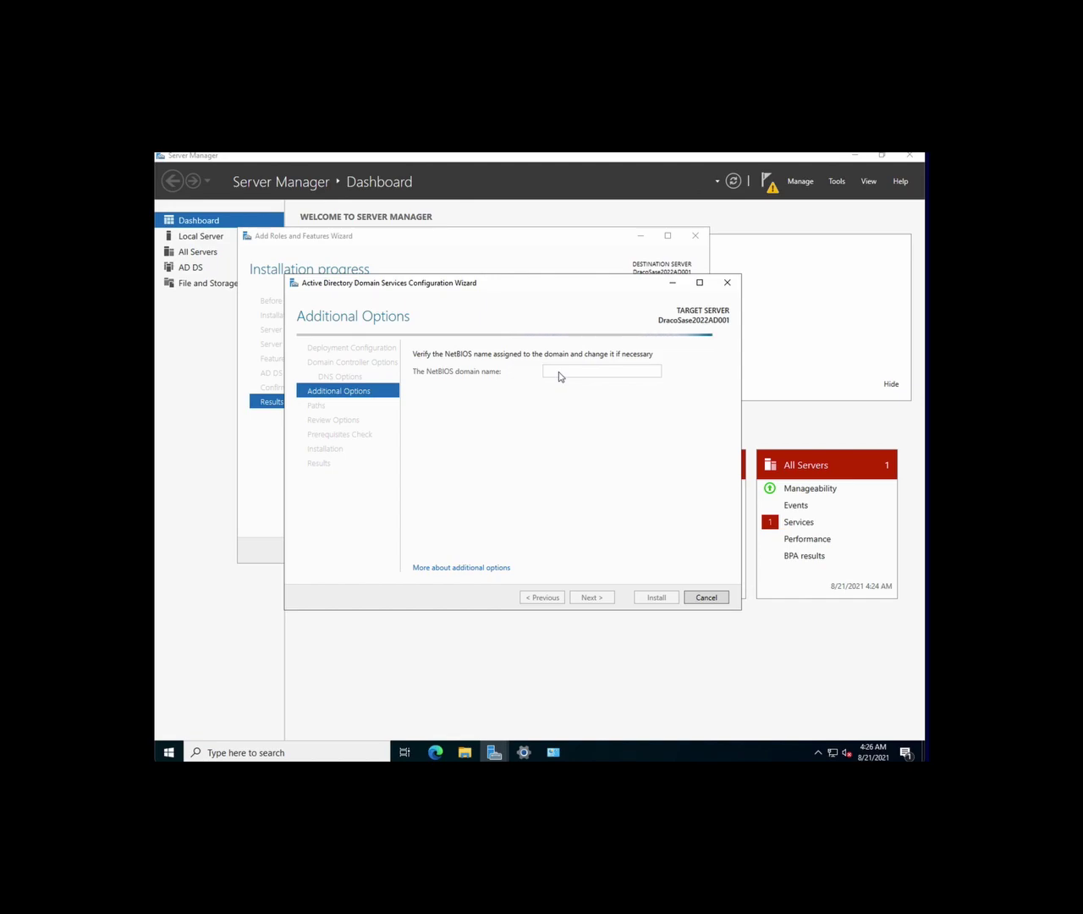
{"action": "double_click", "coordinate": [559, 371]}
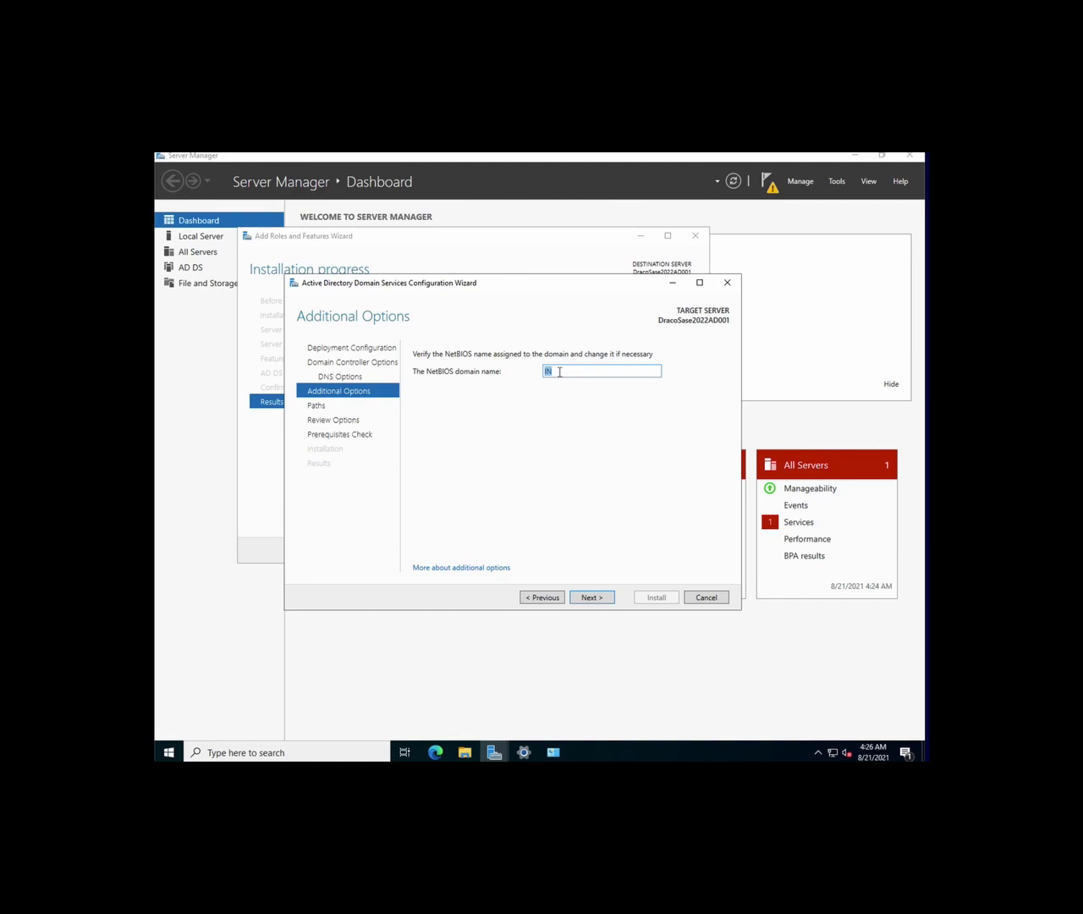
{"action": "type", "text": "indracosasese"}
{"action": "left_click", "coordinate": [591, 599]}
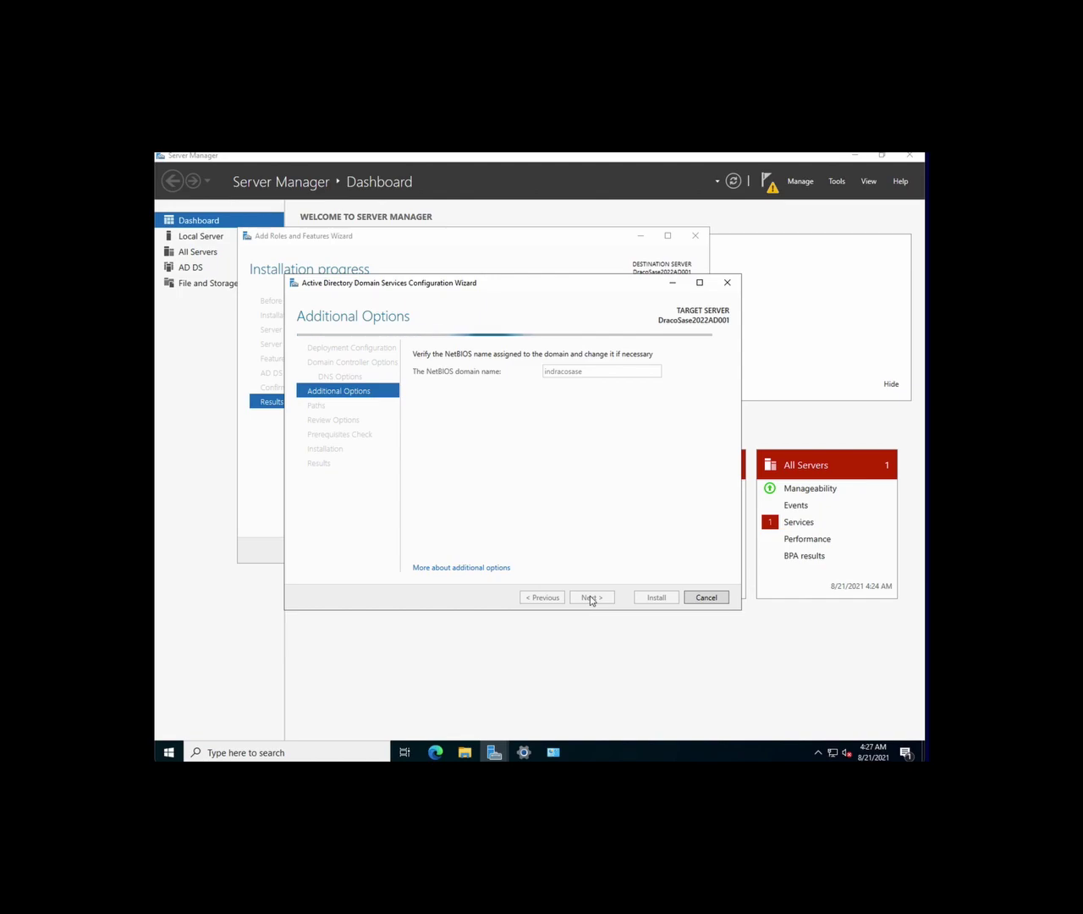
Correct the NetBIOS domain name to indracosase2022 and continue
{"action": "double_click", "coordinate": [597, 386]}
{"action": "left_click", "coordinate": [595, 386]}
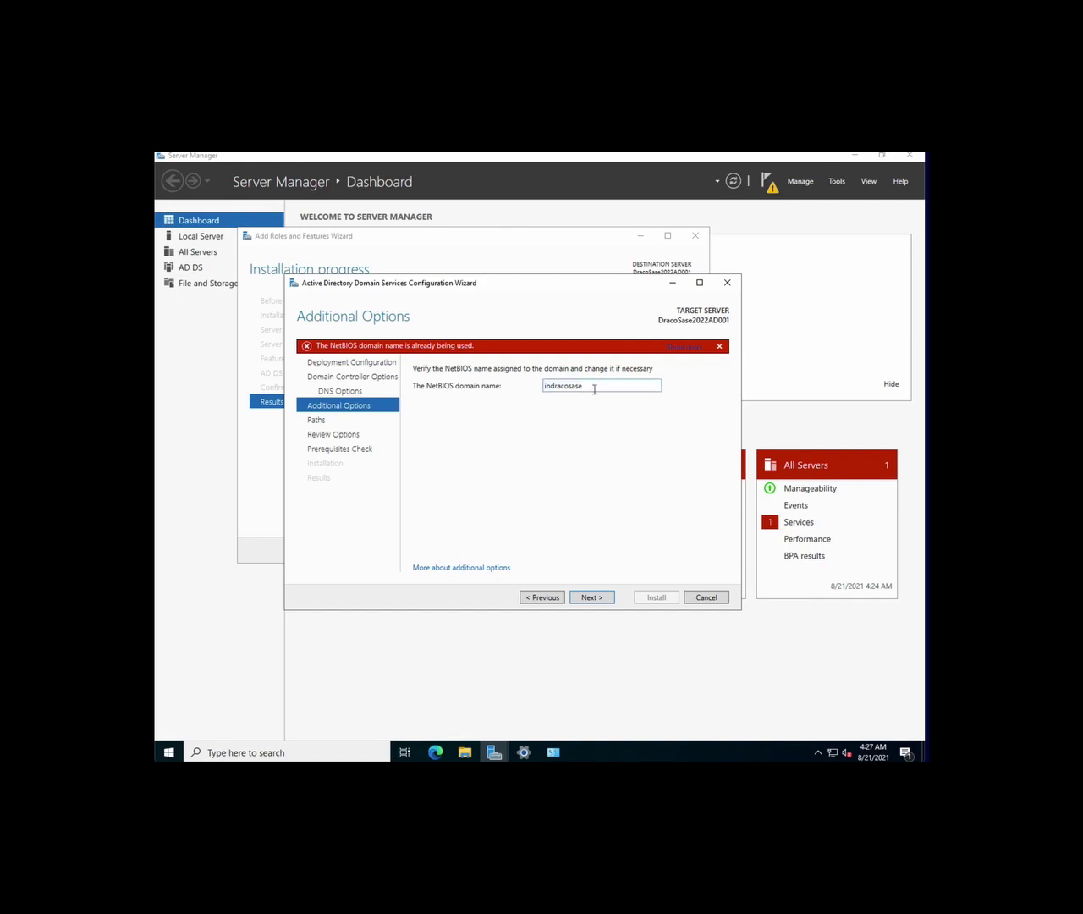
{"action": "key", "text": "Right"}
{"action": "key", "text": "Right"}
{"action": "key", "text": "Right"}
{"action": "key", "text": "Right"}
{"action": "key", "text": "Right"}
{"action": "key", "text": "Right"}
{"action": "key", "text": "Right"}
{"action": "key", "text": "Right"}
{"action": "key", "text": "Right"}
{"action": "key", "text": "Right"}
{"action": "type", "text": "02"}
{"action": "key", "text": "BackSpace"}
{"action": "key", "text": "BackSpace"}
{"action": "type", "text": "2022"}
{"action": "left_click", "coordinate": [606, 602]}
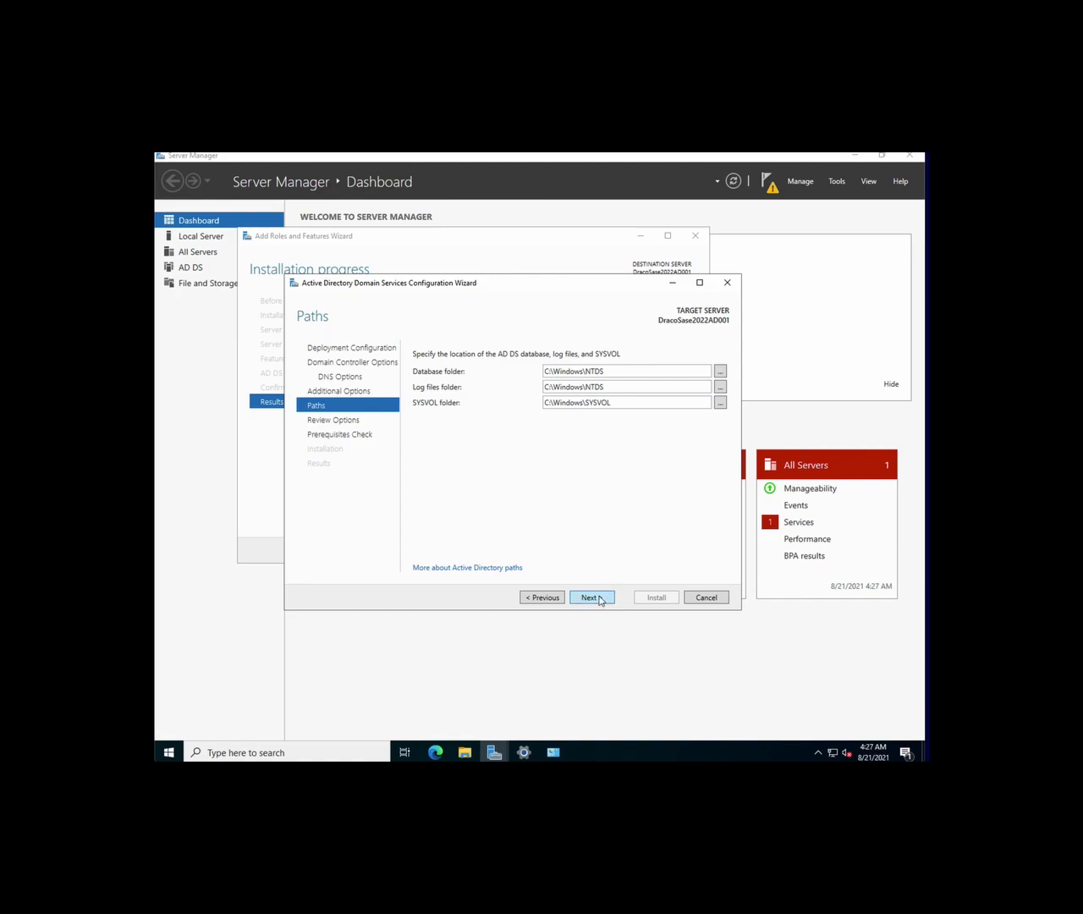
Accept the default NTDS, log and SYSVOL paths and reviewed options to run prerequisite checks
{"action": "left_click", "coordinate": [599, 598]}
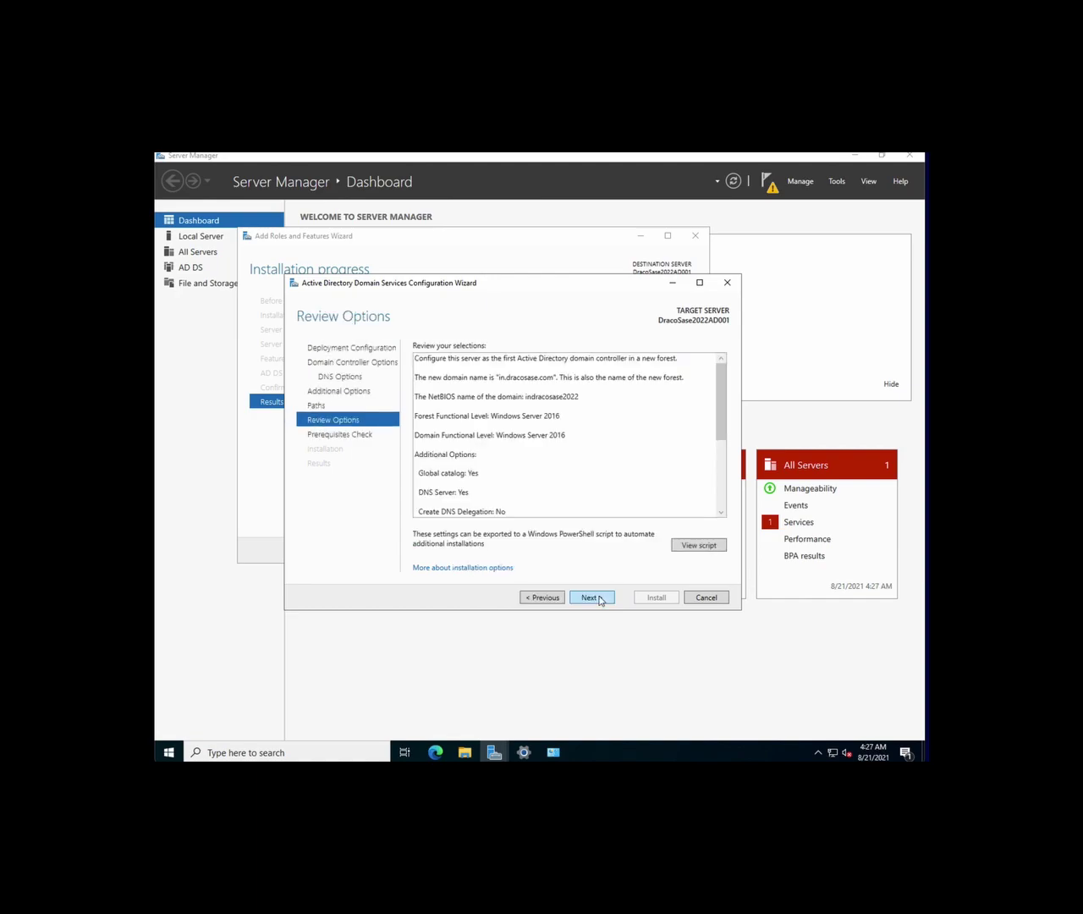
{"action": "left_click", "coordinate": [598, 598]}
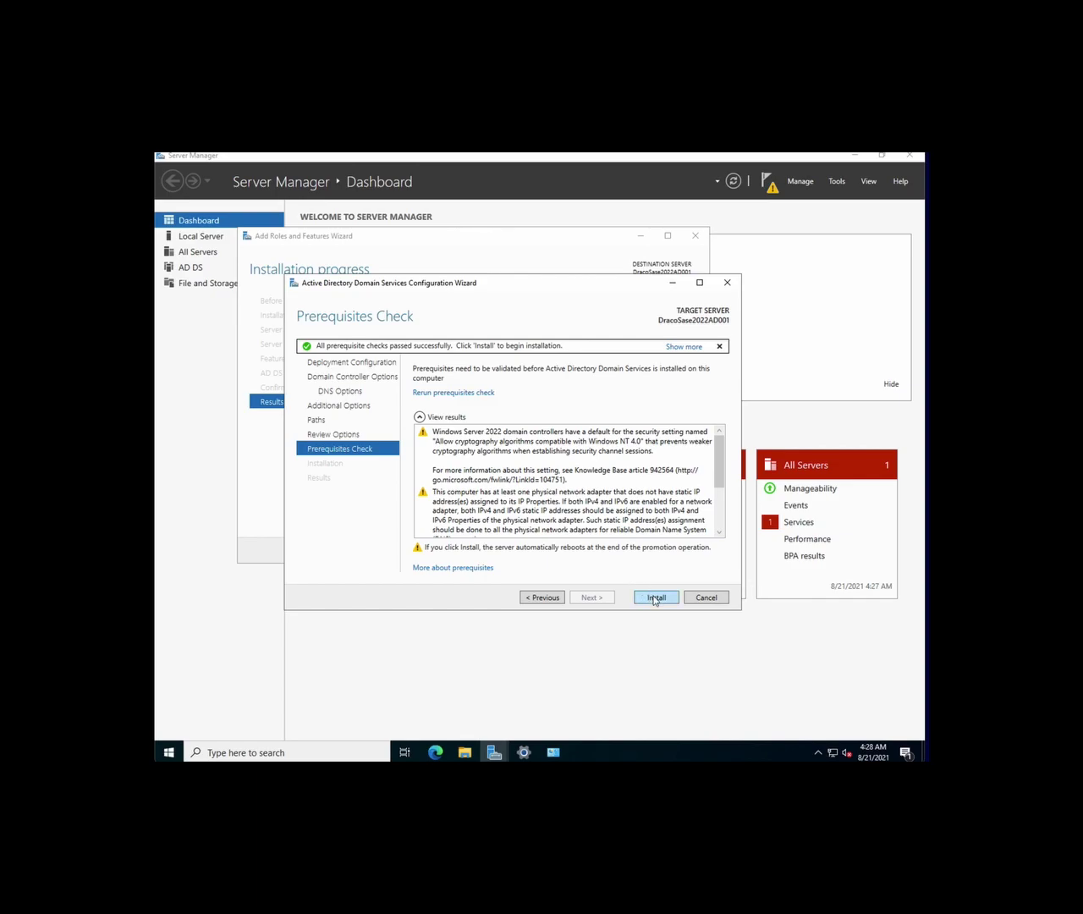
Begin the AD DS installation from the Prerequisites Check page
{"action": "left_click", "coordinate": [654, 598]}
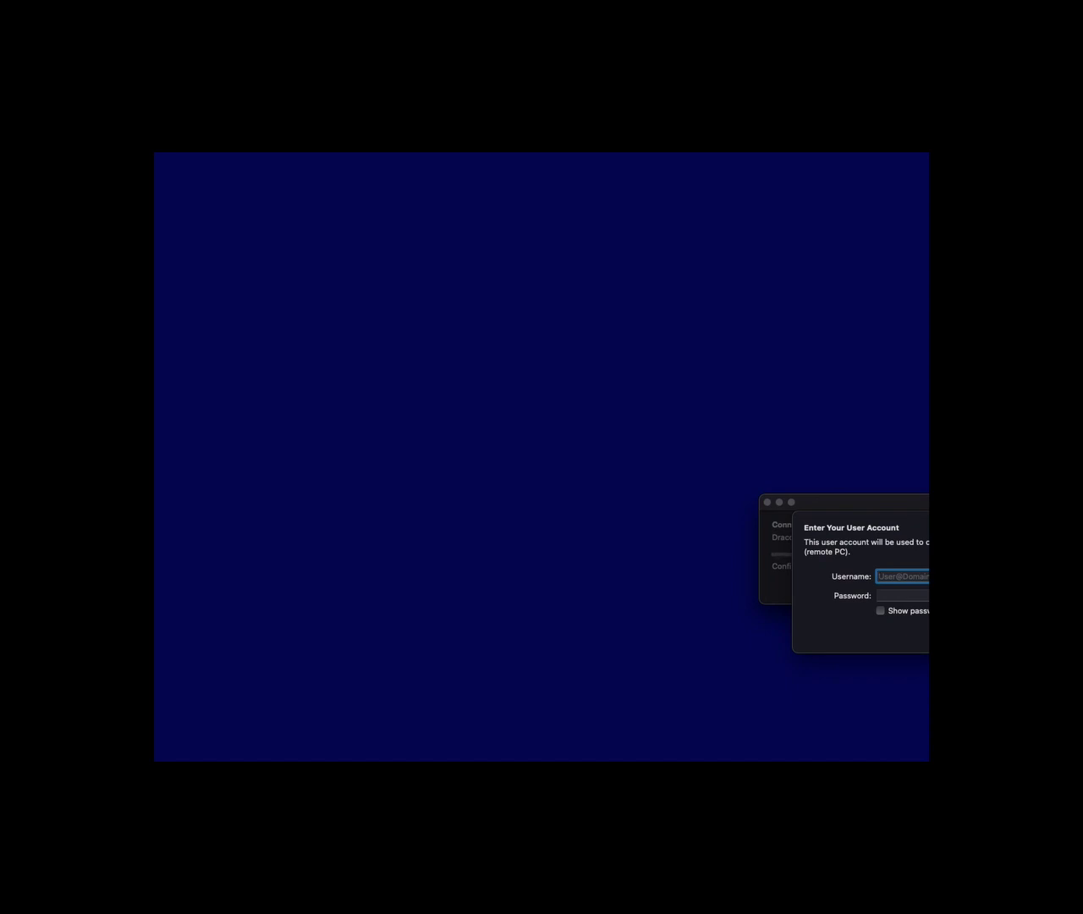
Enter Administrator as the username to reconnect to the server
{"action": "type", "text": "Administrator"}
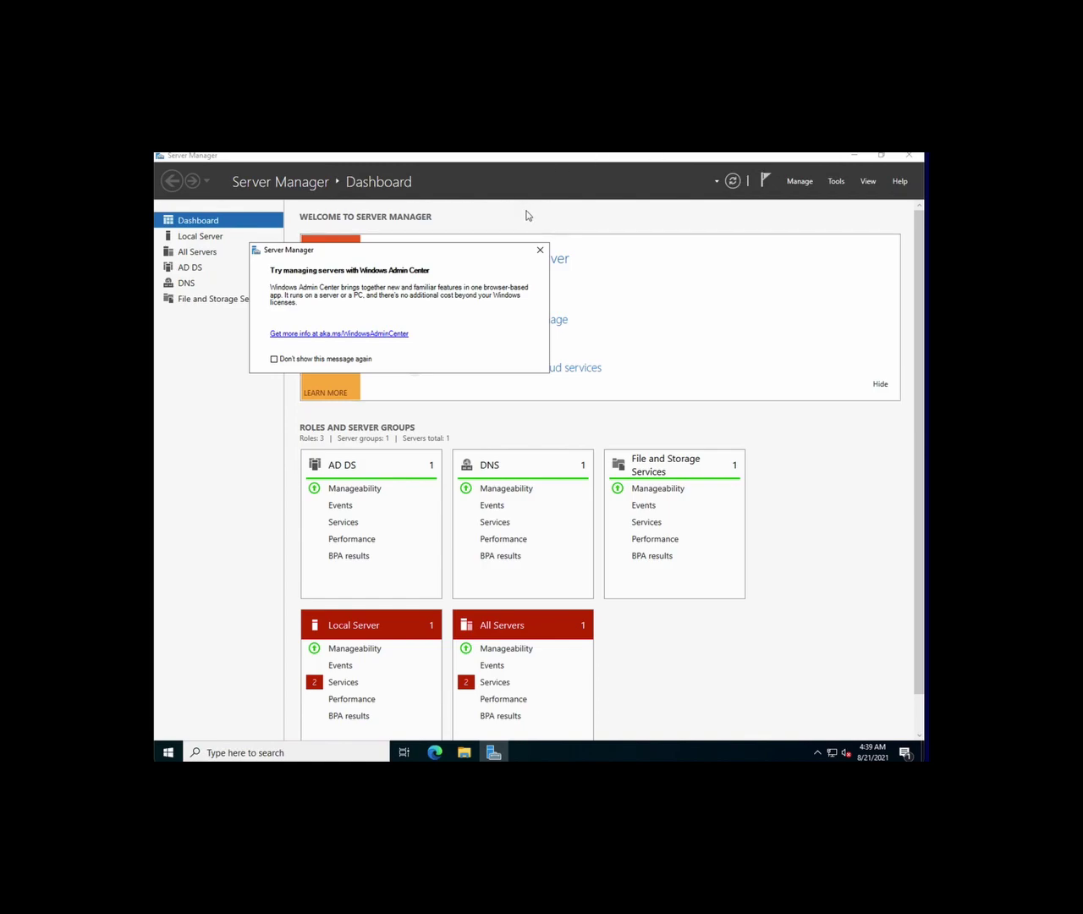
Close the Windows Admin Center pop-up and show the AD DS role page
{"action": "left_click", "coordinate": [542, 252]}
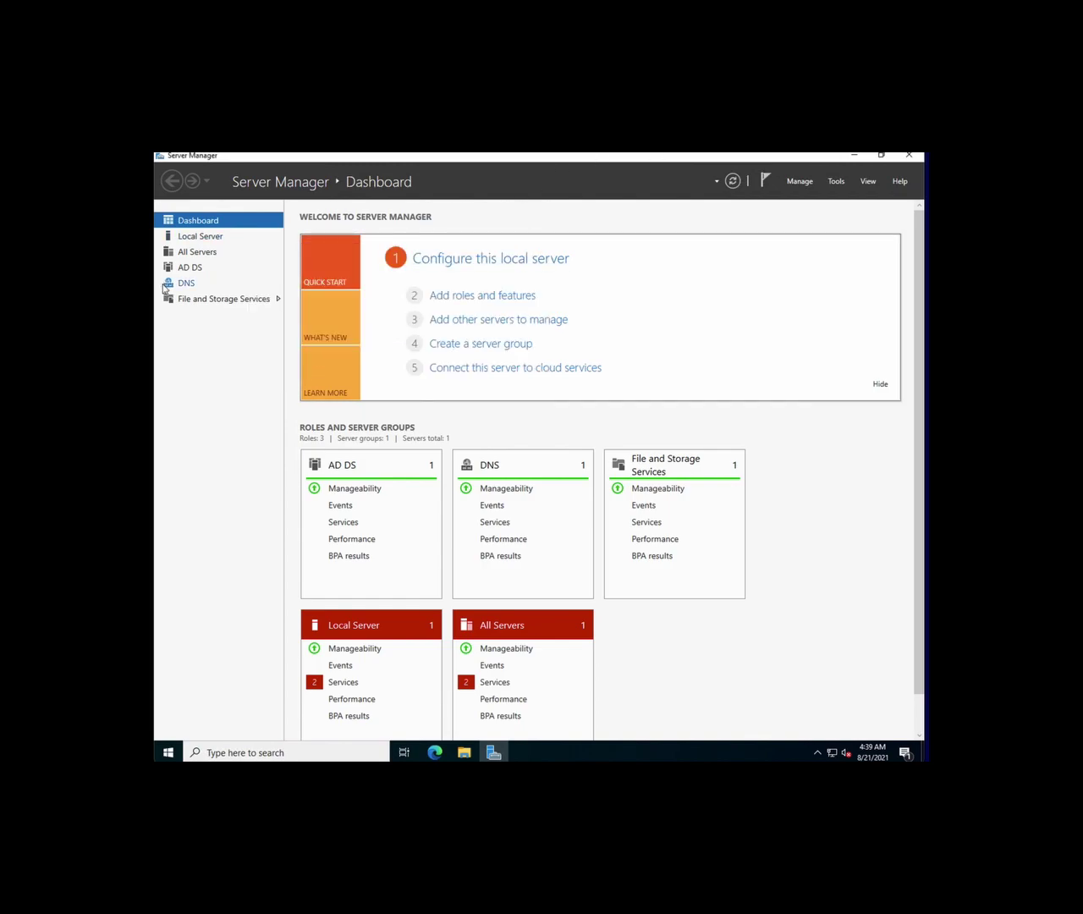
{"action": "left_click", "coordinate": [186, 270]}
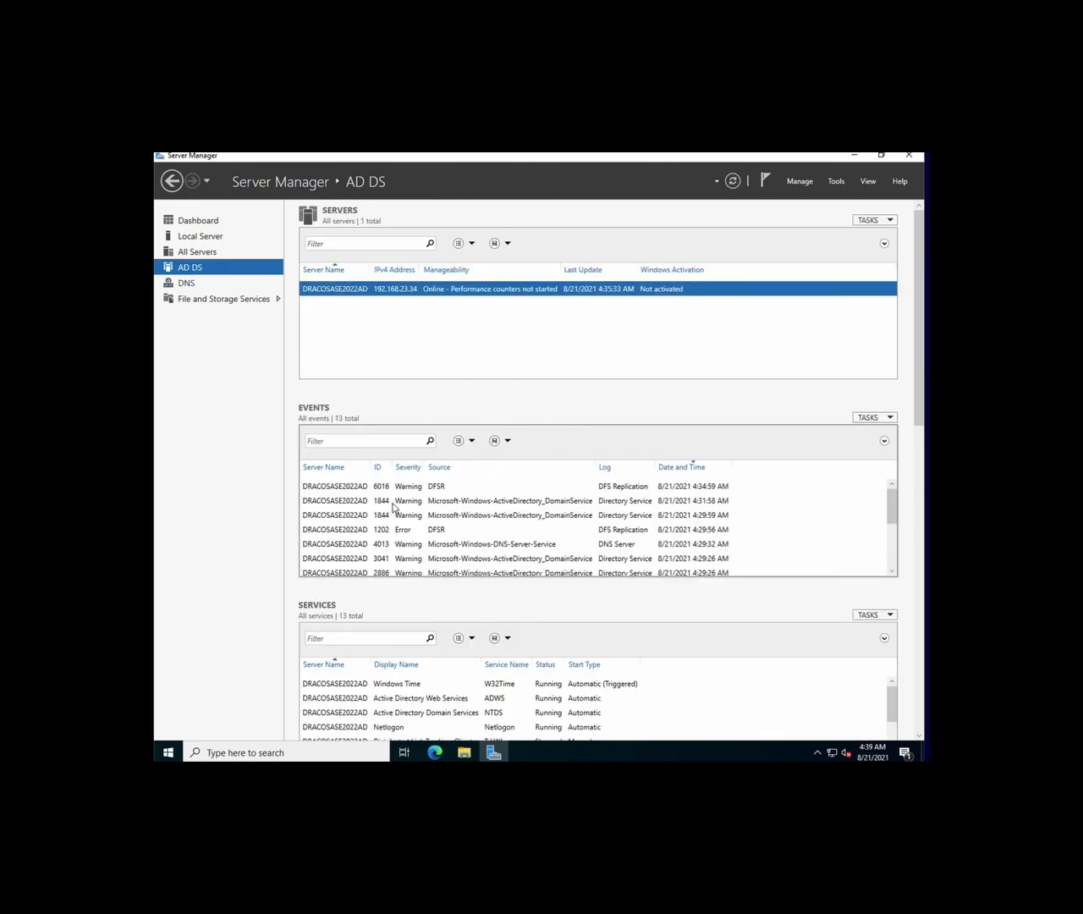
Review the AD DS event details: the 6016 DFSR warning, the 1844 Directory Service warnings and the DFSR error
{"action": "left_click", "coordinate": [477, 485]}
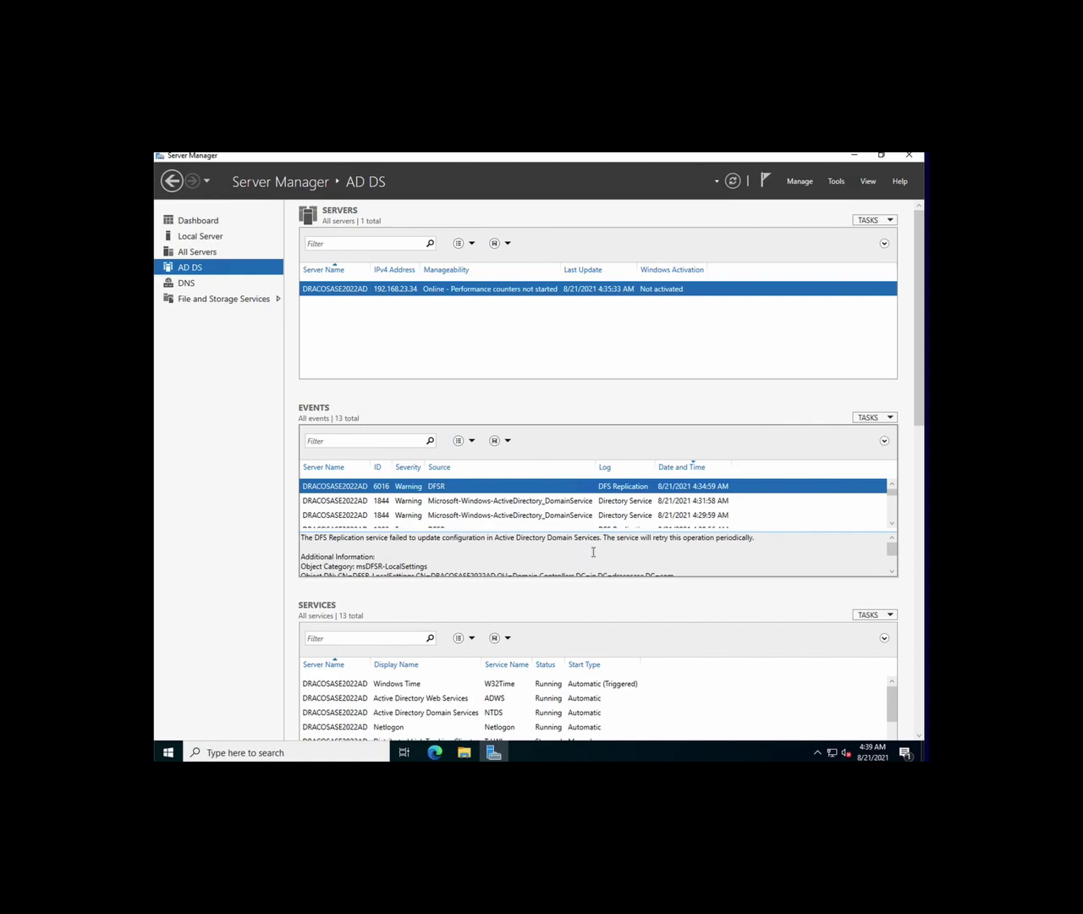
{"action": "left_click", "coordinate": [473, 503]}
{"action": "left_click", "coordinate": [492, 516]}
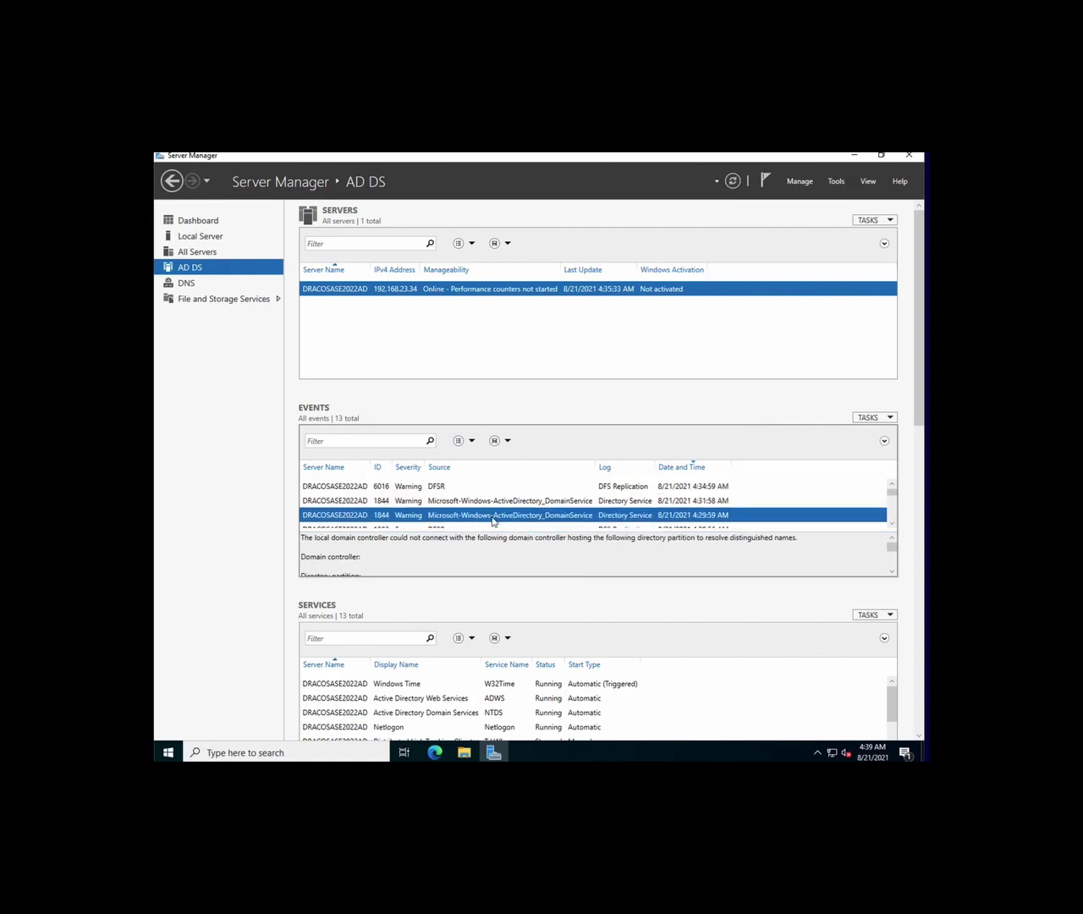
{"action": "scroll", "coordinate": [493, 520], "scroll_direction": "down", "scroll_amount": 1}
{"action": "left_click", "coordinate": [437, 502]}
{"action": "scroll", "coordinate": [454, 515], "scroll_direction": "up", "scroll_amount": 1}
{"action": "left_click", "coordinate": [453, 517]}
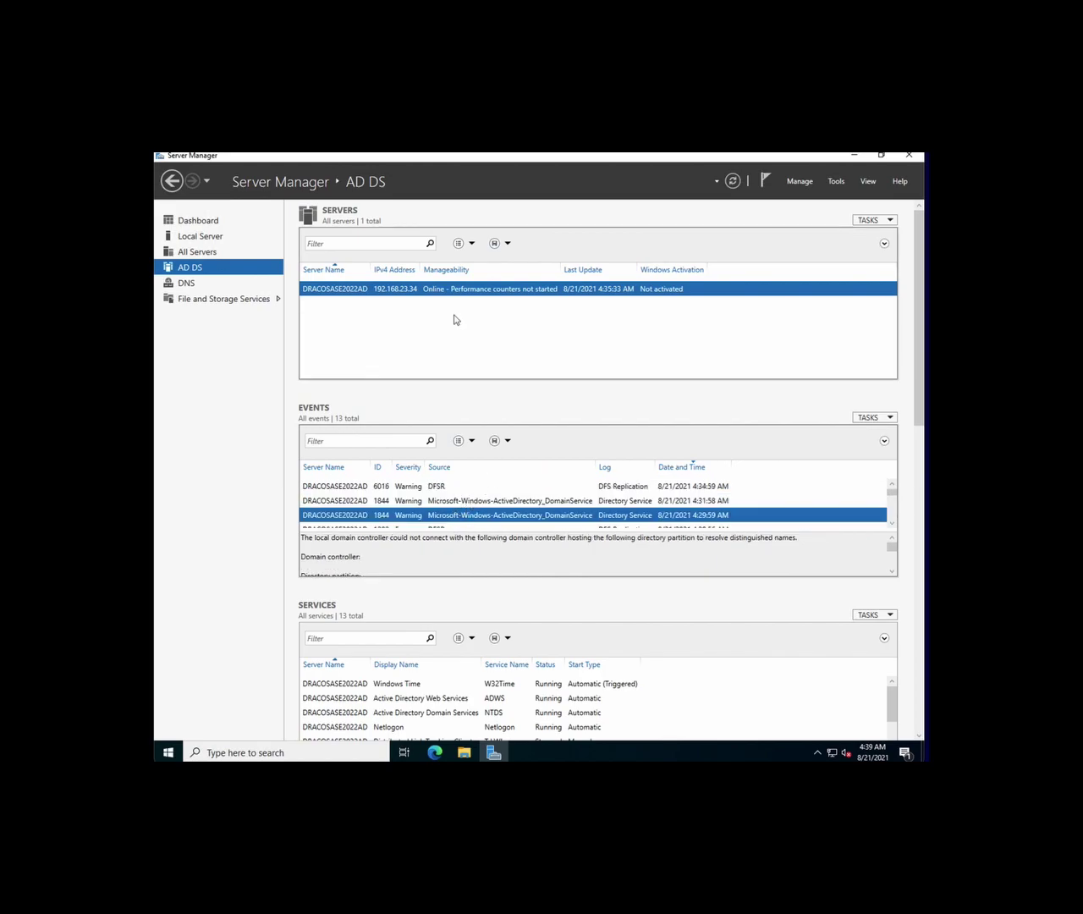
Look over the DNS and File and Storage Services pages, then go back to the Dashboard
{"action": "left_click", "coordinate": [195, 283]}
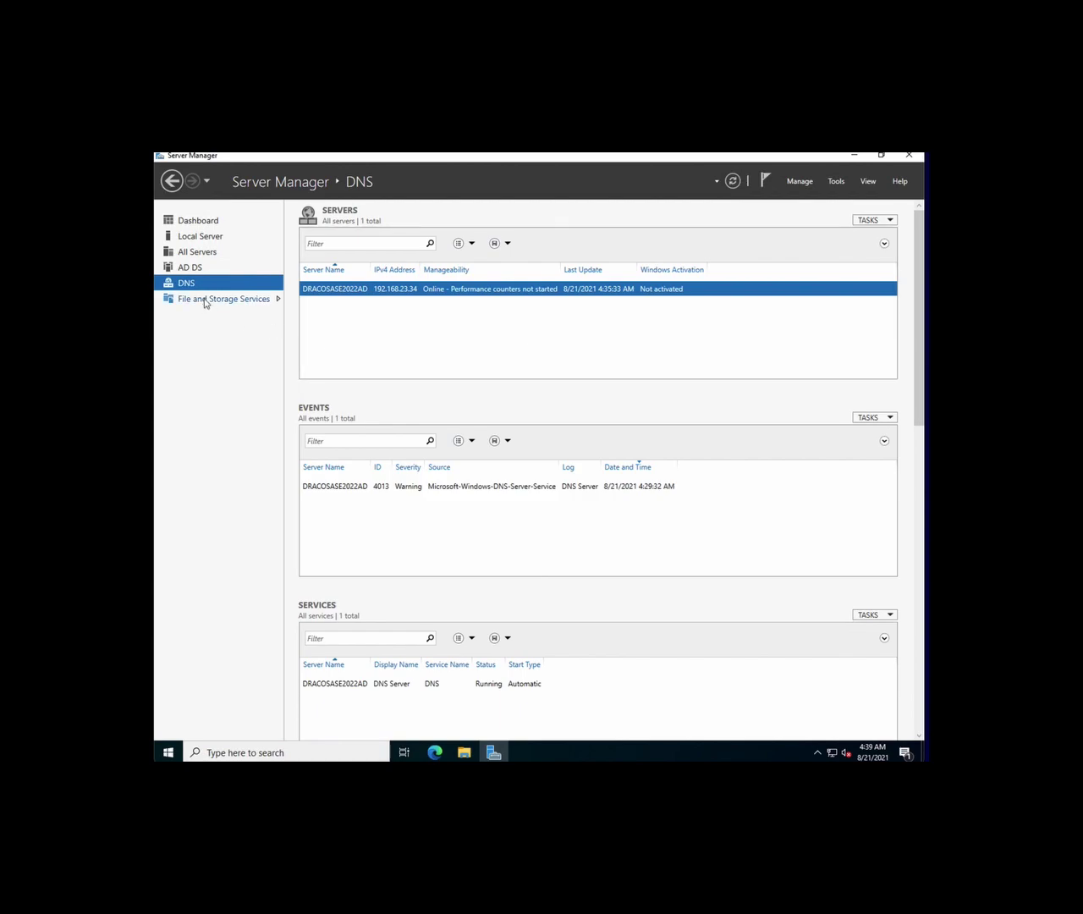
{"action": "left_click", "coordinate": [206, 299]}
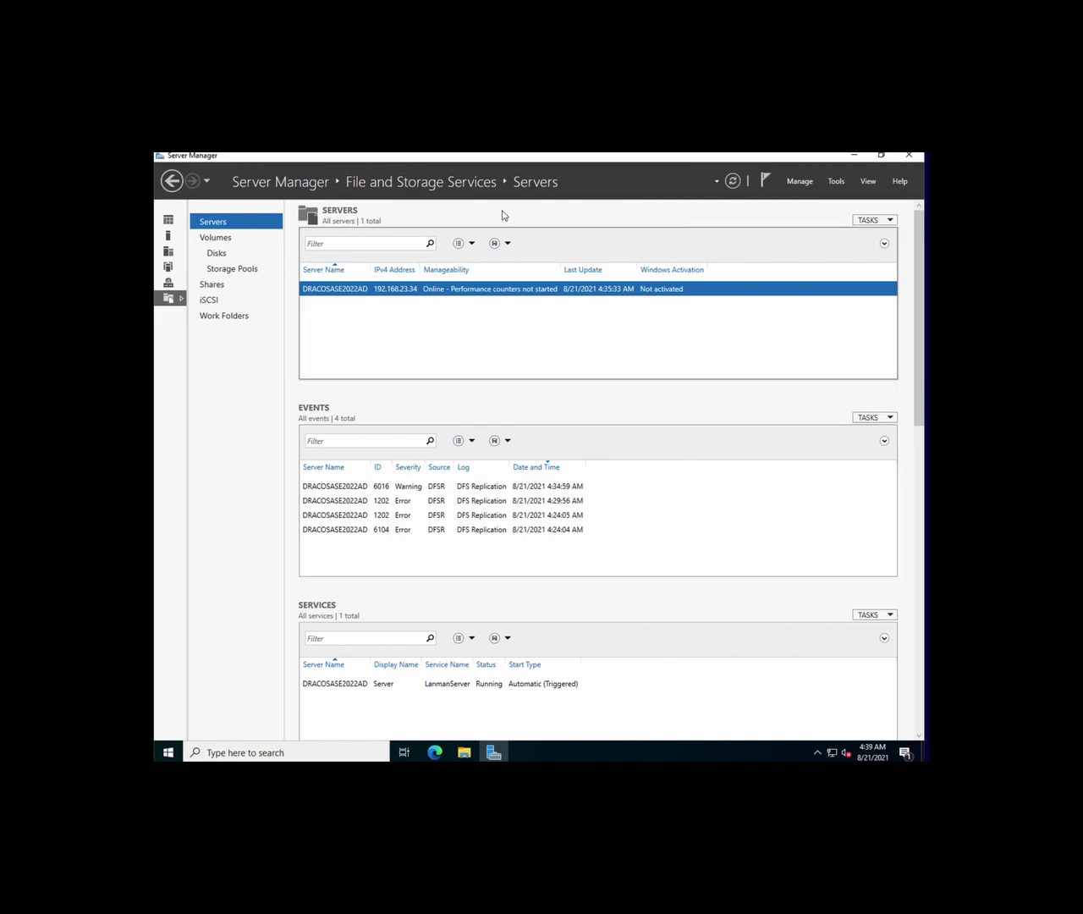
{"action": "left_click", "coordinate": [168, 221]}
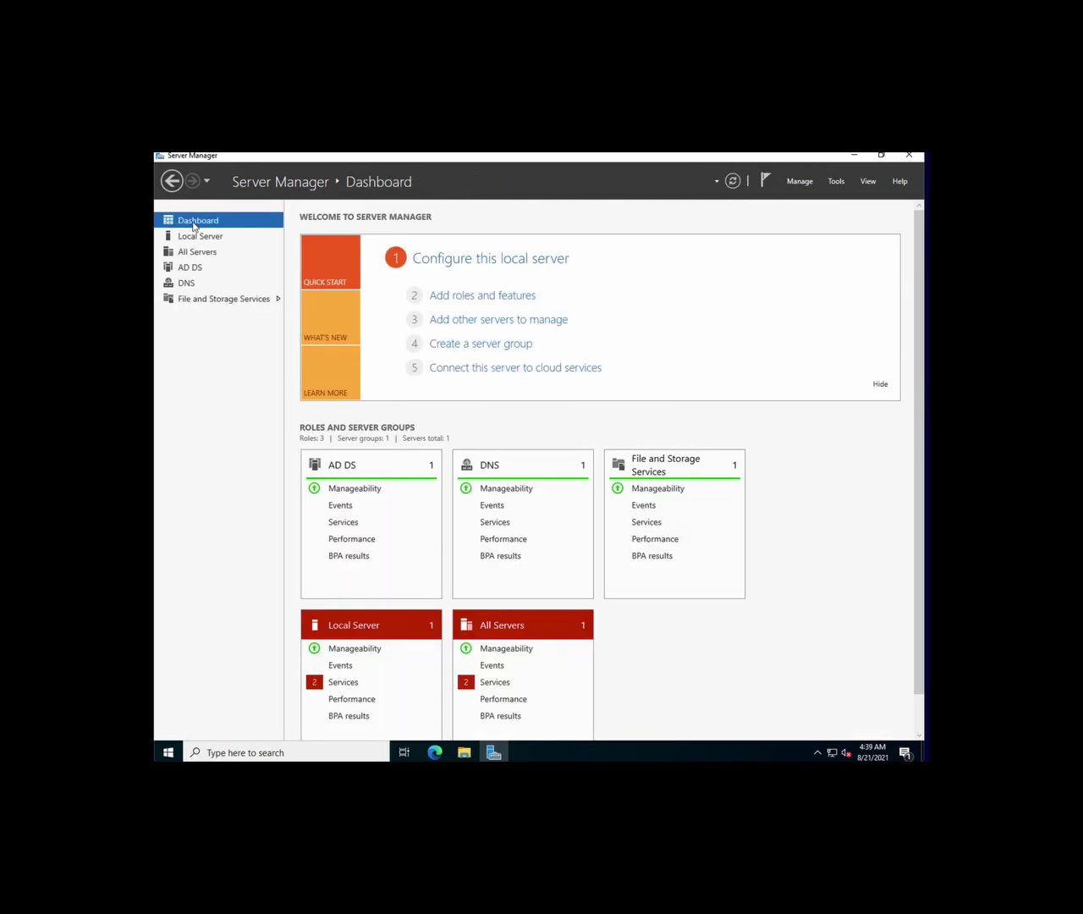
Check the flagged services on Local Server and All Servers, then launch Active Directory Users and Computers
{"action": "left_click", "coordinate": [345, 685]}
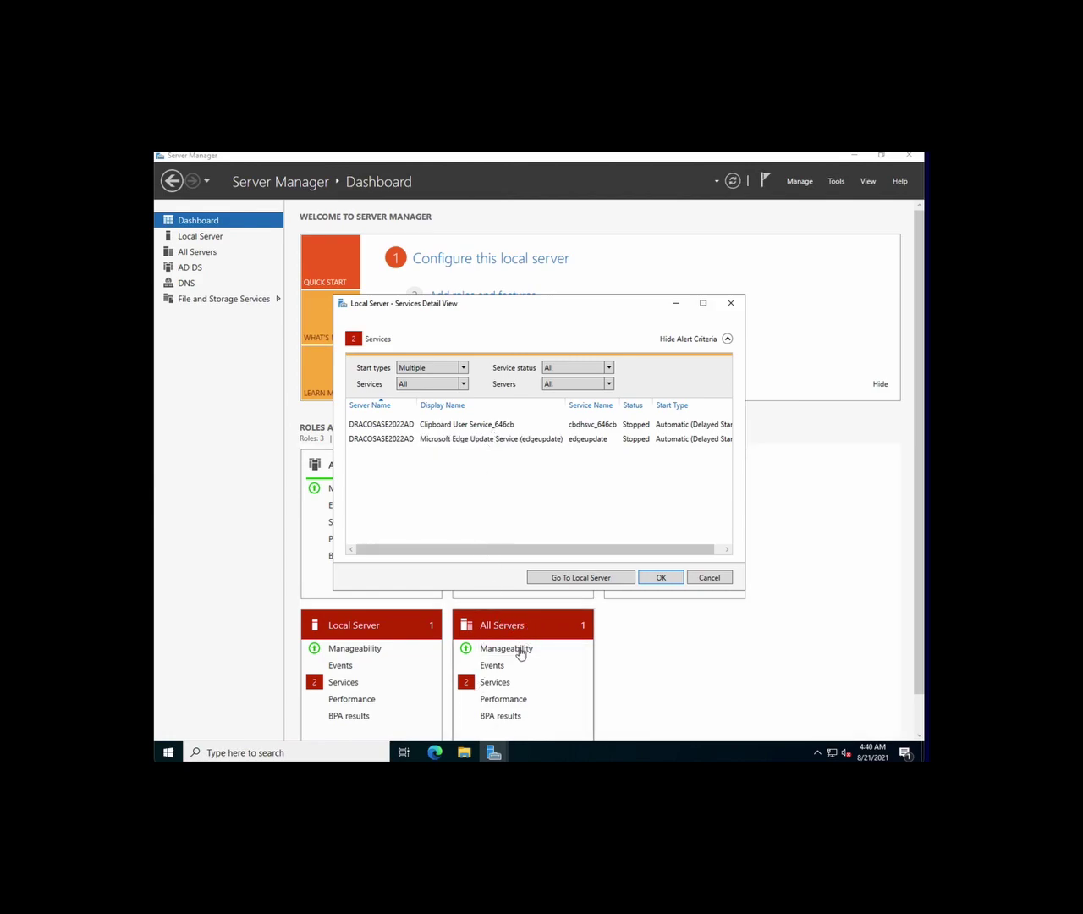
{"action": "left_click", "coordinate": [502, 682]}
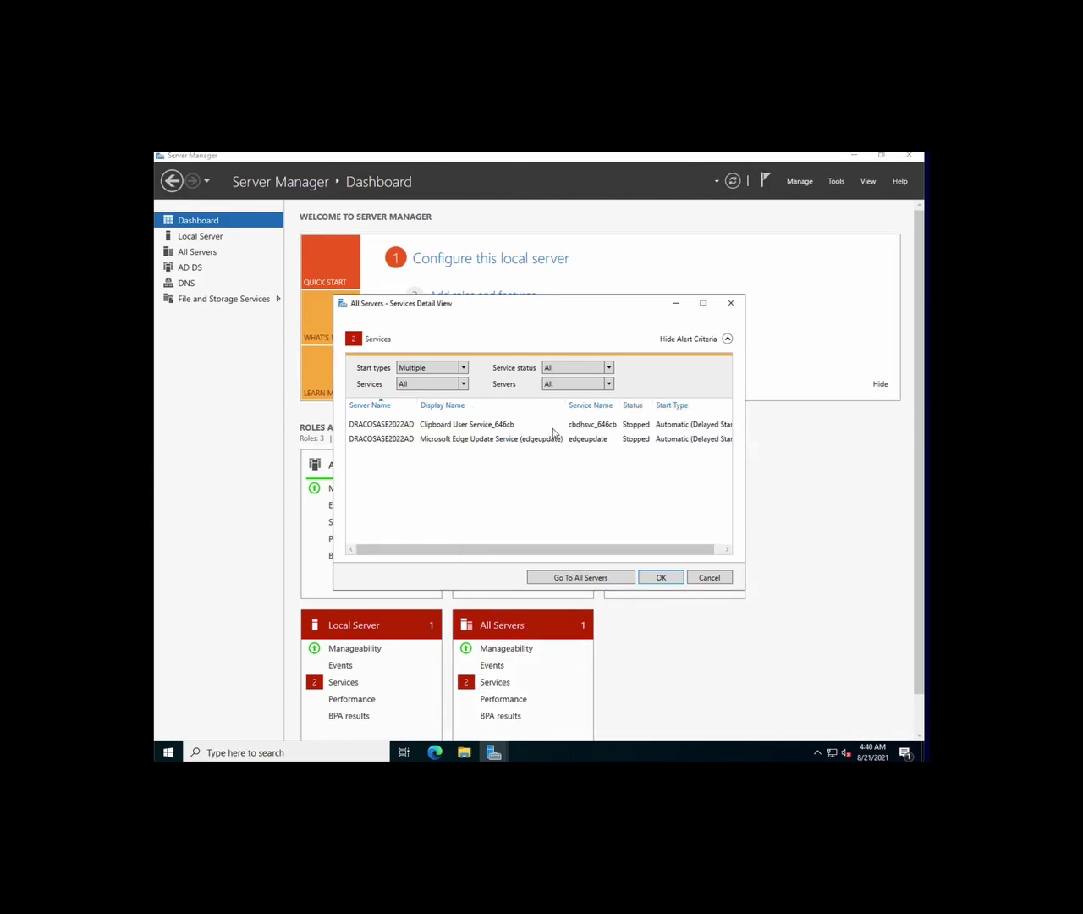
{"action": "left_click", "coordinate": [659, 579]}
{"action": "left_click", "coordinate": [673, 581]}
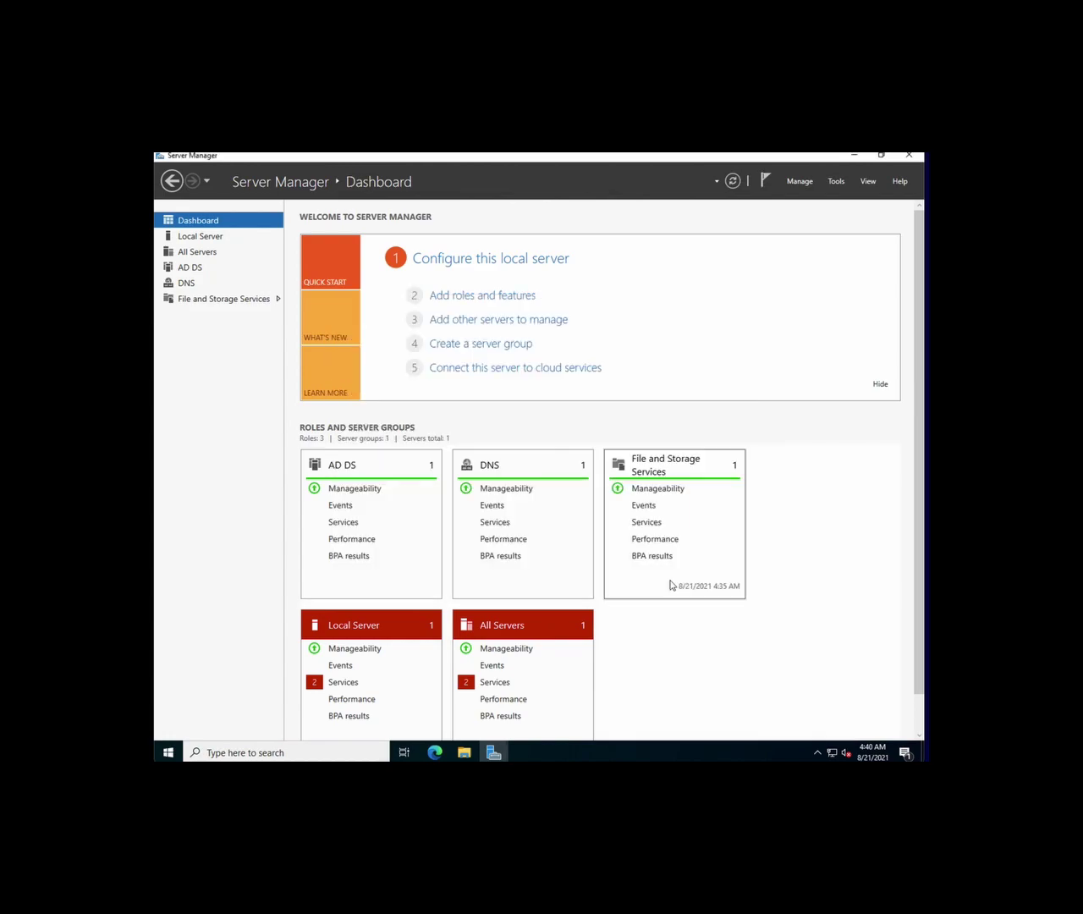
{"action": "left_click", "coordinate": [841, 182]}
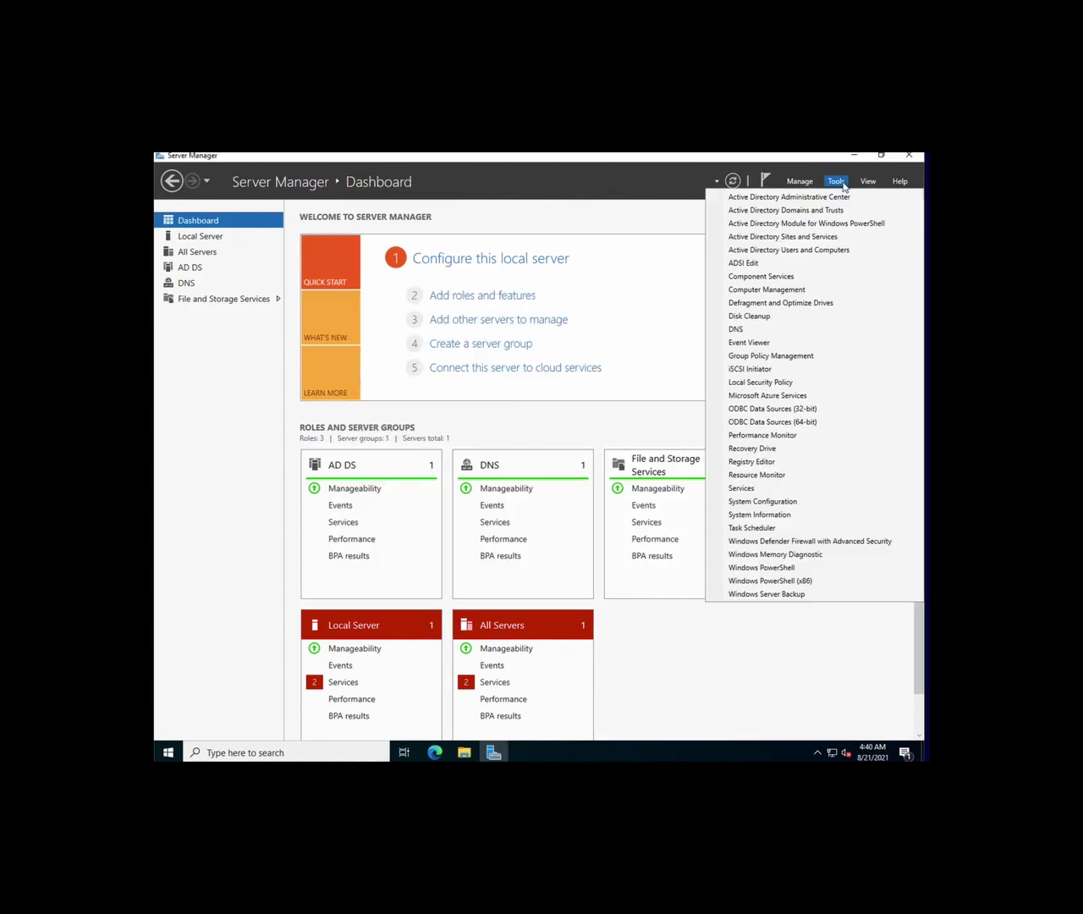
{"action": "left_click", "coordinate": [808, 251]}
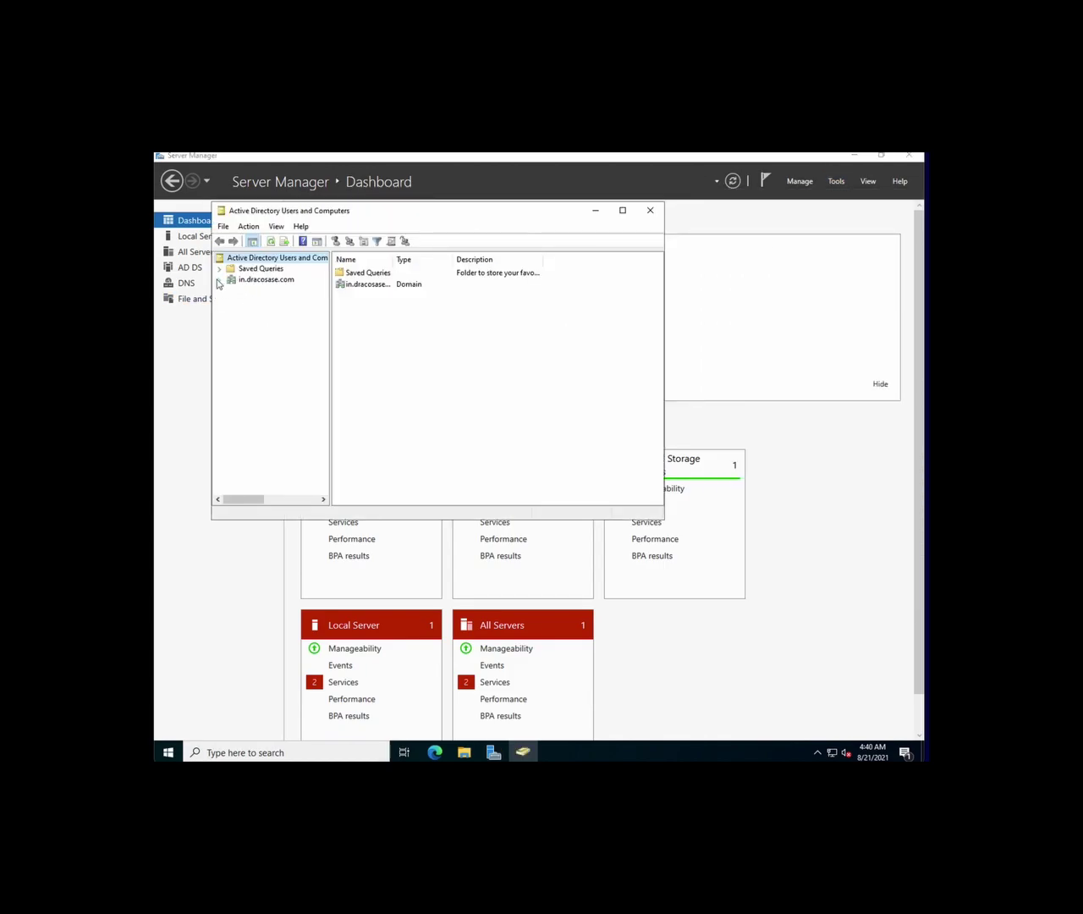
Start a new Global Security group named DracoSASETestDuo in the in.dracosase.com domain
{"action": "left_click", "coordinate": [218, 280]}
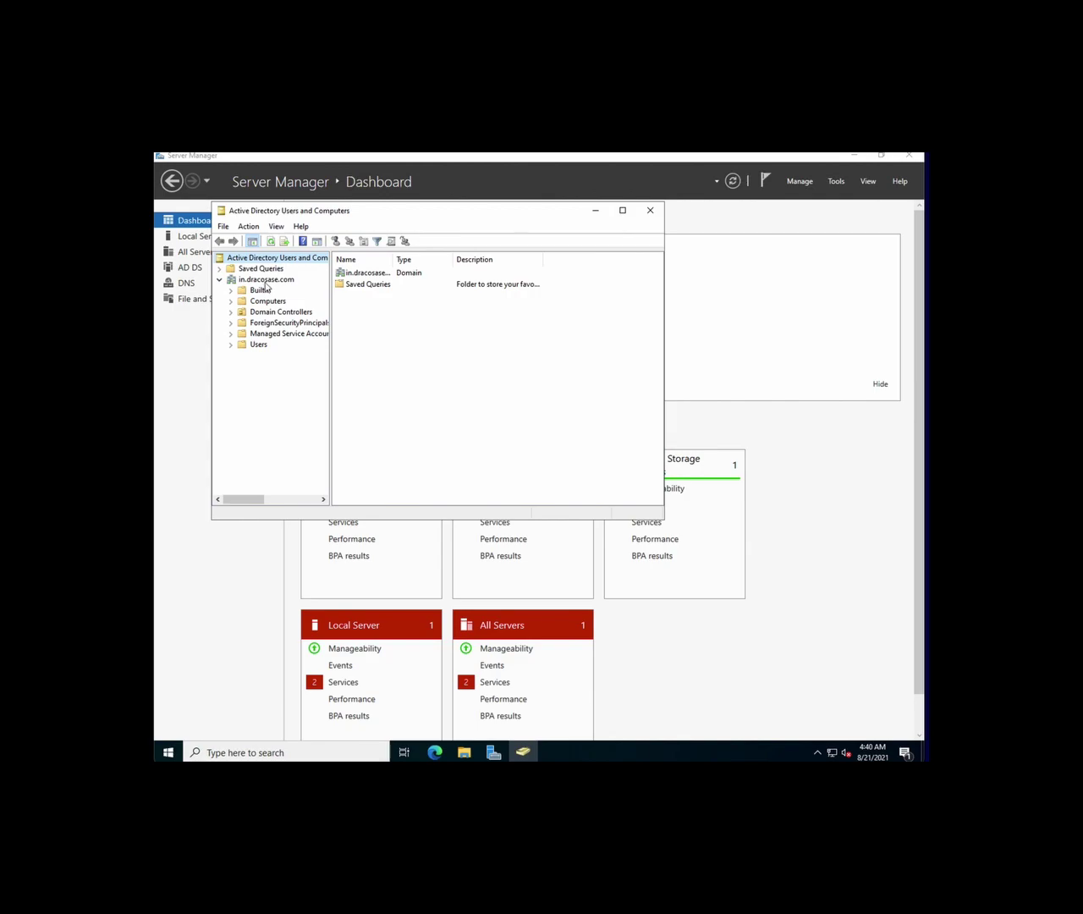
{"action": "left_click", "coordinate": [266, 279]}
{"action": "right_click", "coordinate": [267, 279]}
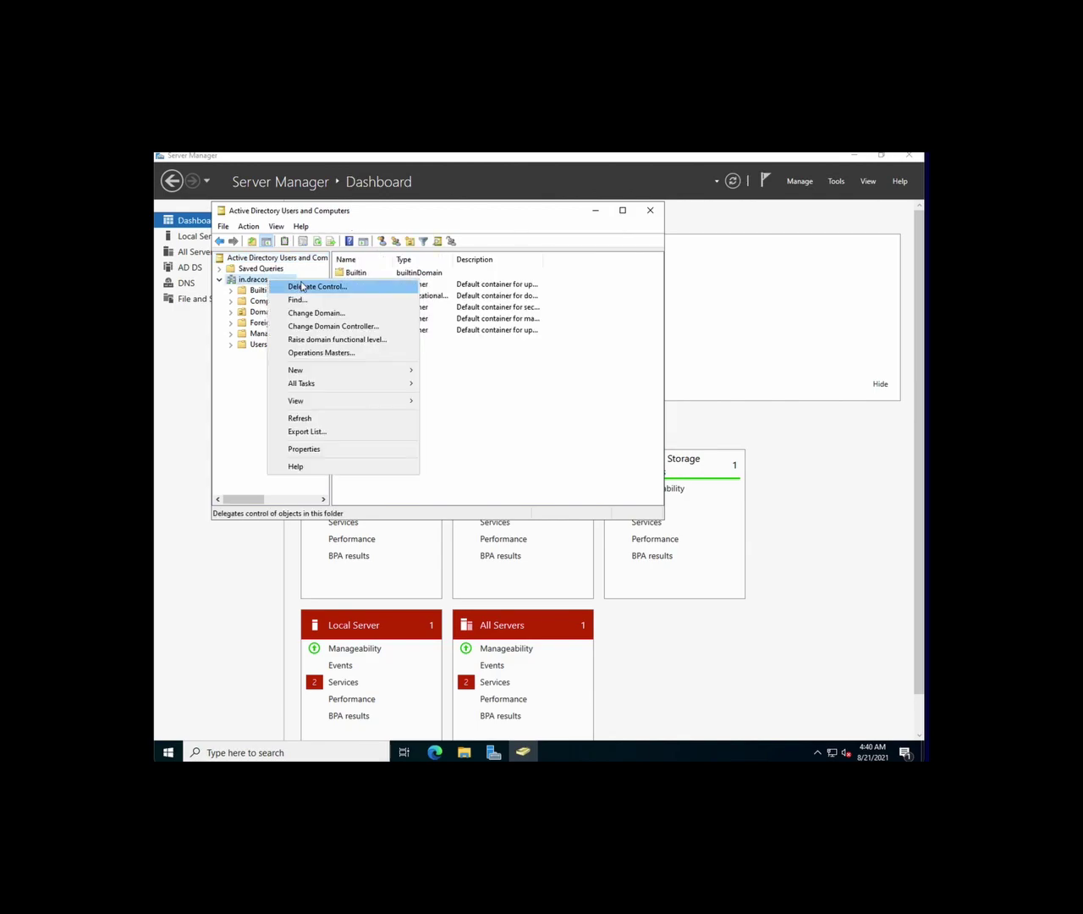
{"action": "mouse_move", "coordinate": [331, 375]}
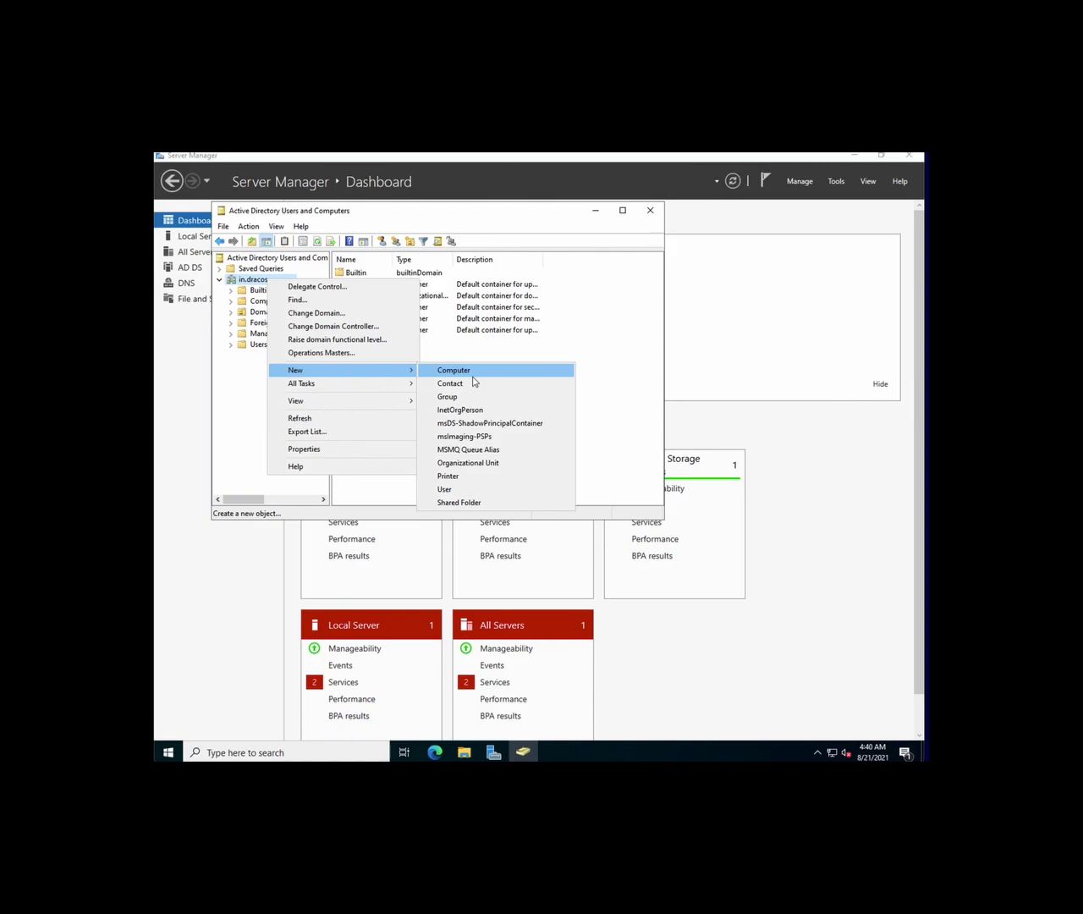
{"action": "left_click", "coordinate": [471, 396]}
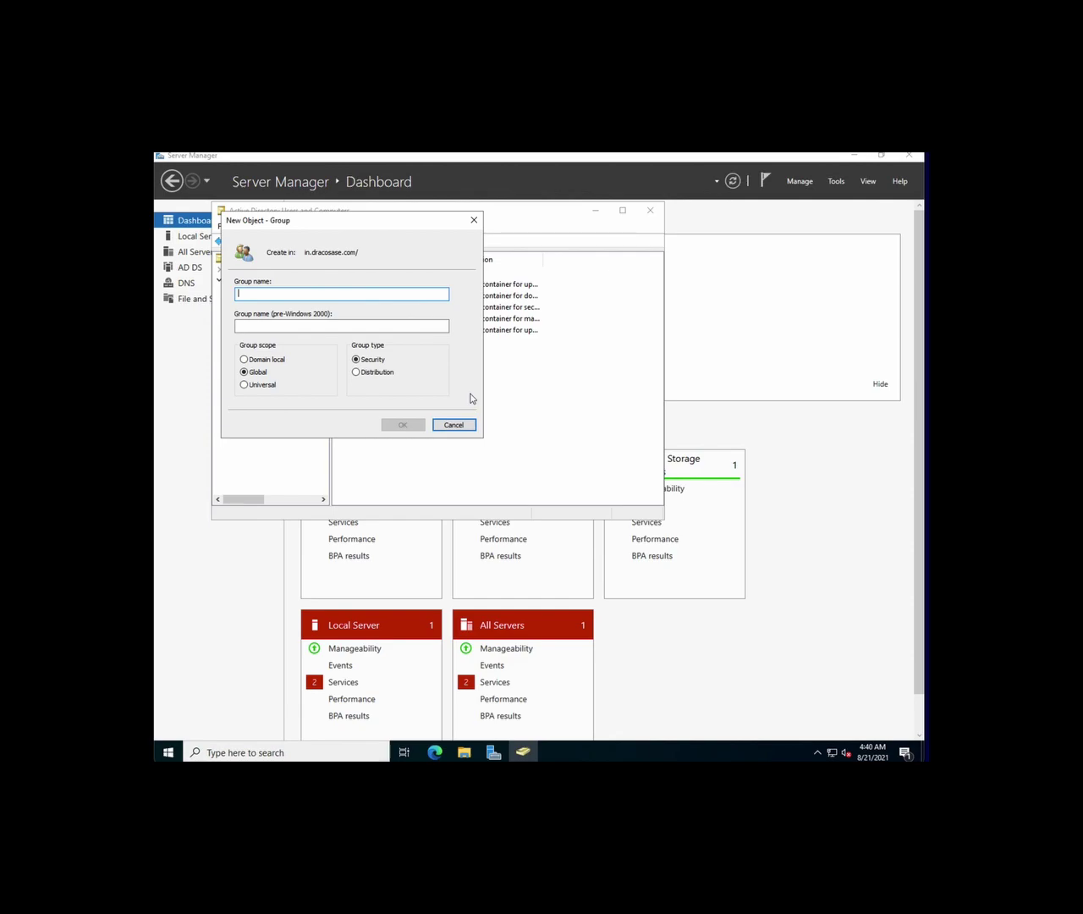
{"action": "type", "text": "DracoSASETestDuo"}
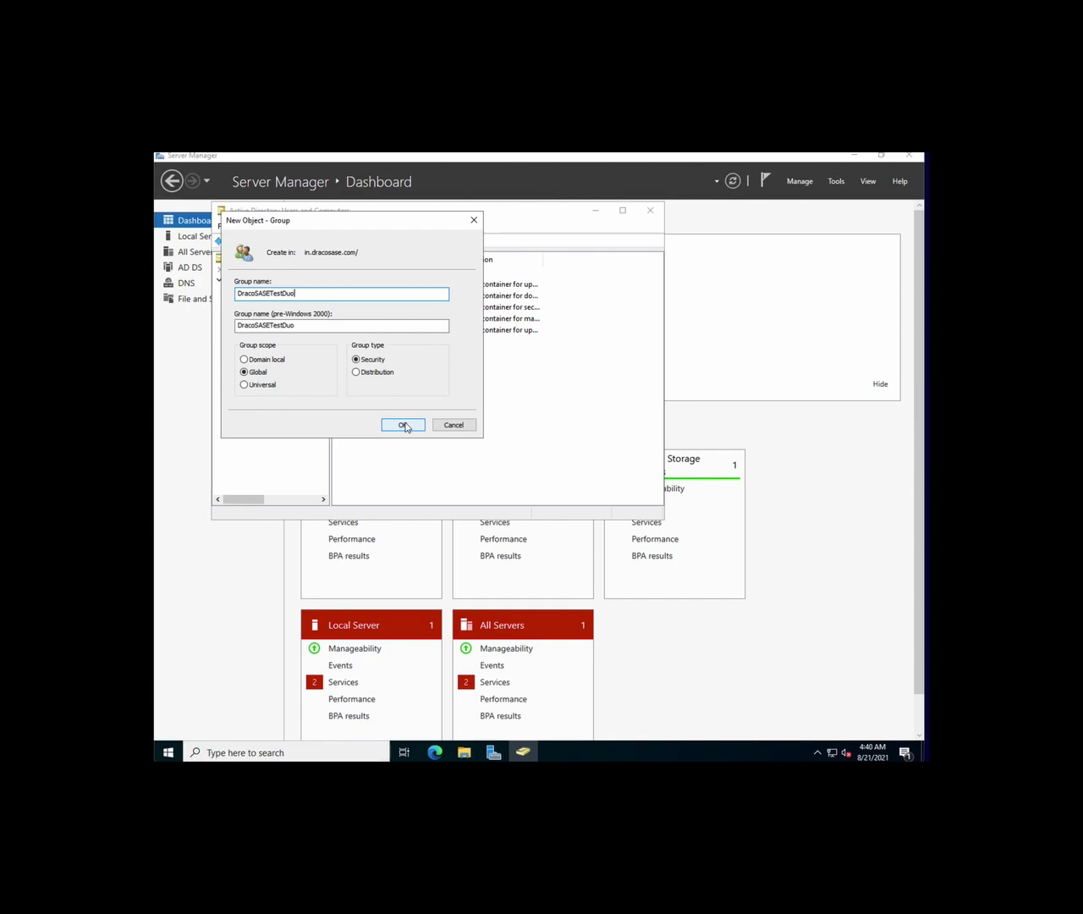
Confirm the DracoSASETestDuo group, then open the domain's Users container
{"action": "left_click", "coordinate": [405, 424]}
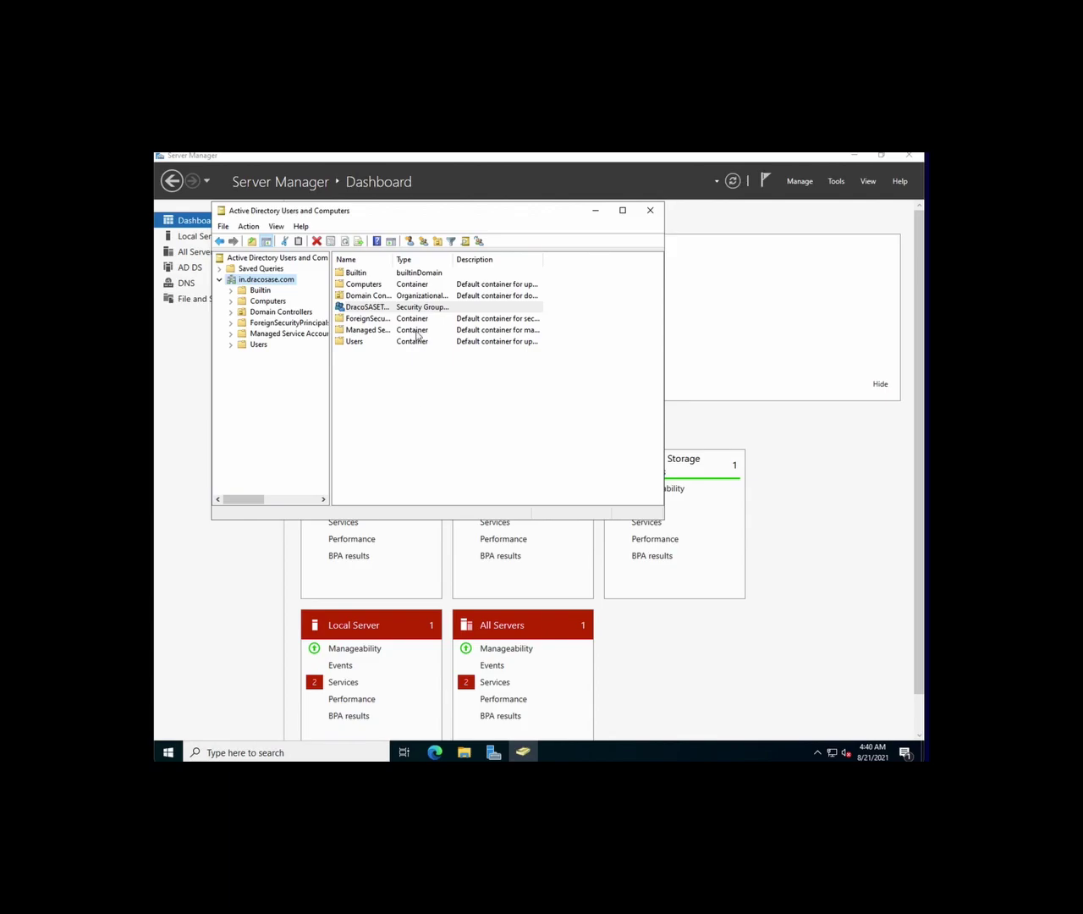
{"action": "left_click", "coordinate": [259, 345]}
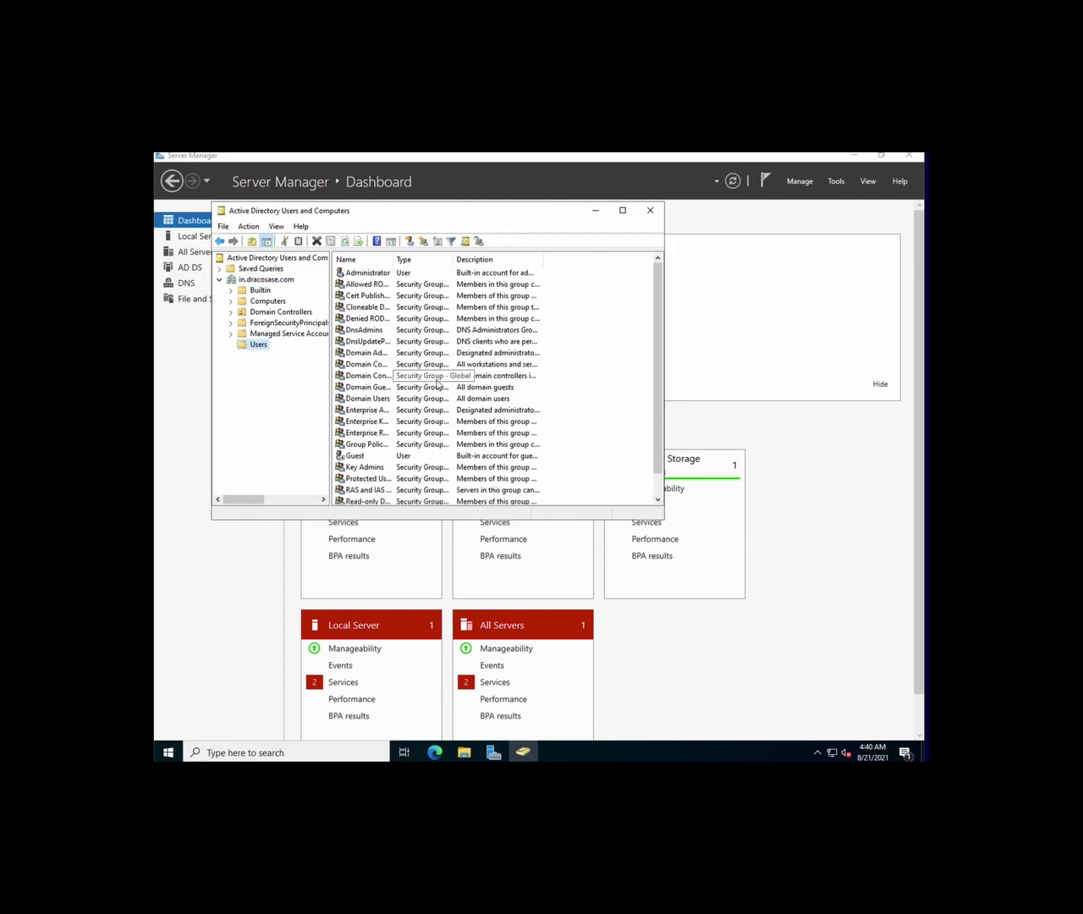
{"action": "left_click", "coordinate": [262, 279]}
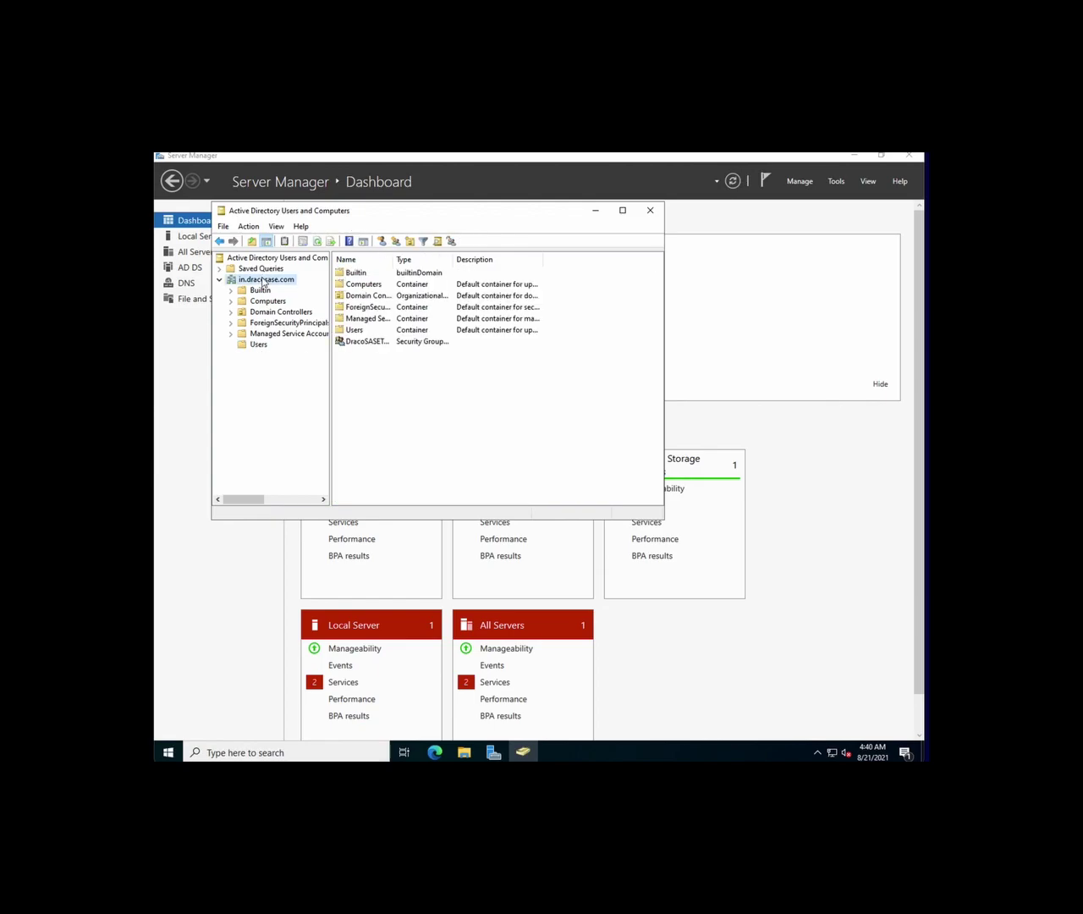
{"action": "left_click", "coordinate": [359, 335]}
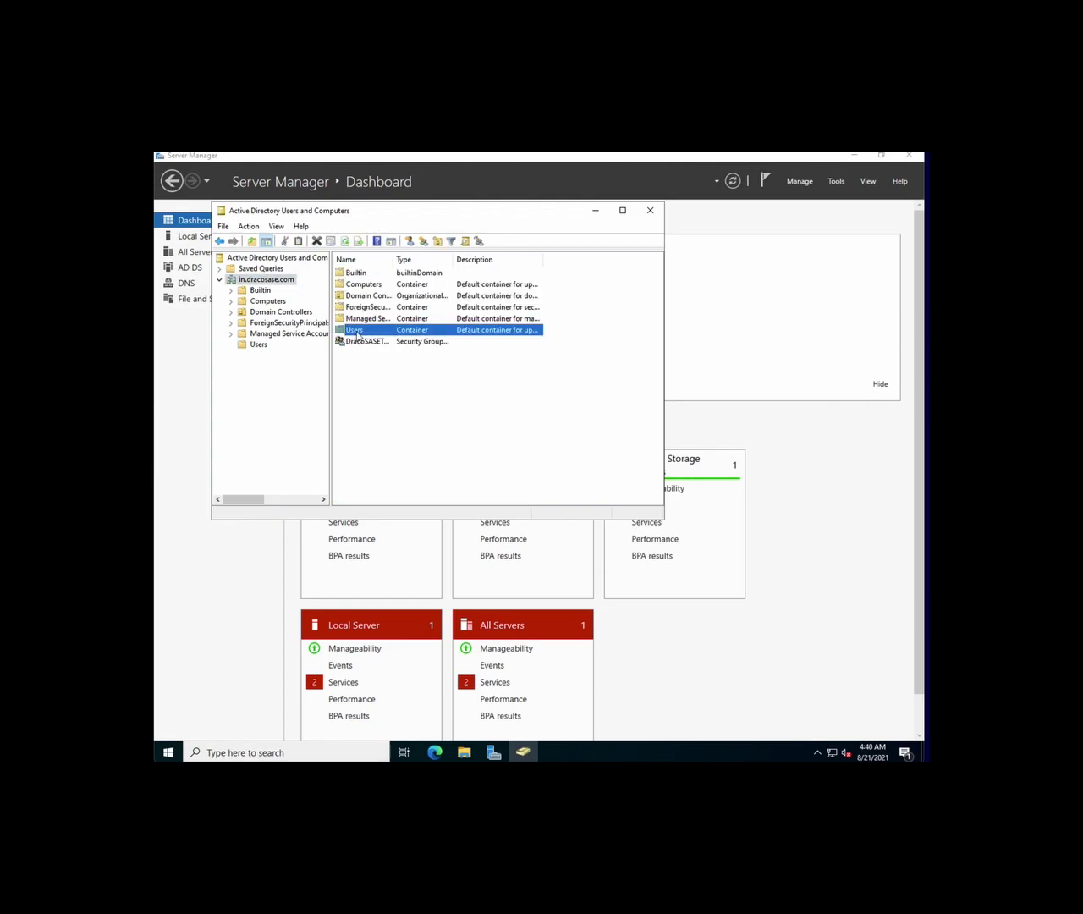
{"action": "double_click", "coordinate": [360, 335]}
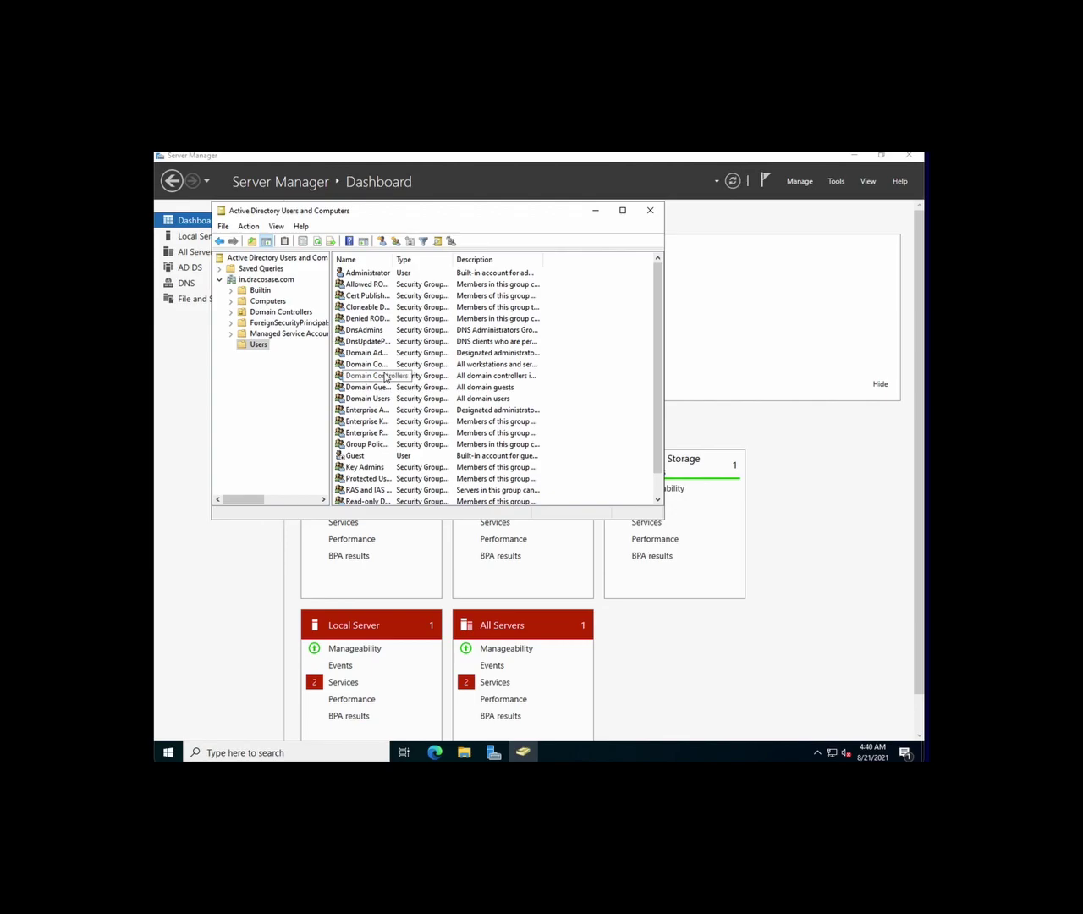
Show the New object types from the Users container's context menu
{"action": "scroll", "coordinate": [408, 380], "scroll_direction": "down", "scroll_amount": 1}
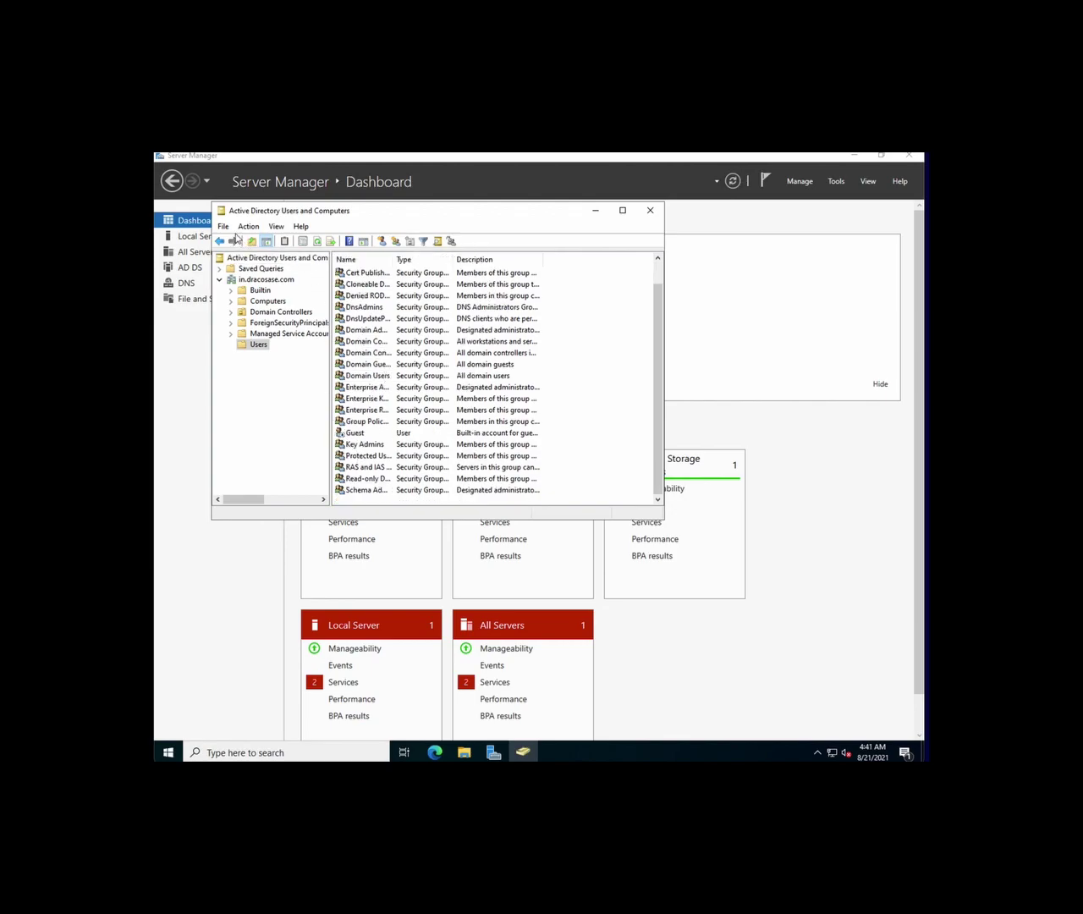
{"action": "left_click", "coordinate": [232, 235]}
{"action": "mouse_move", "coordinate": [249, 234]}
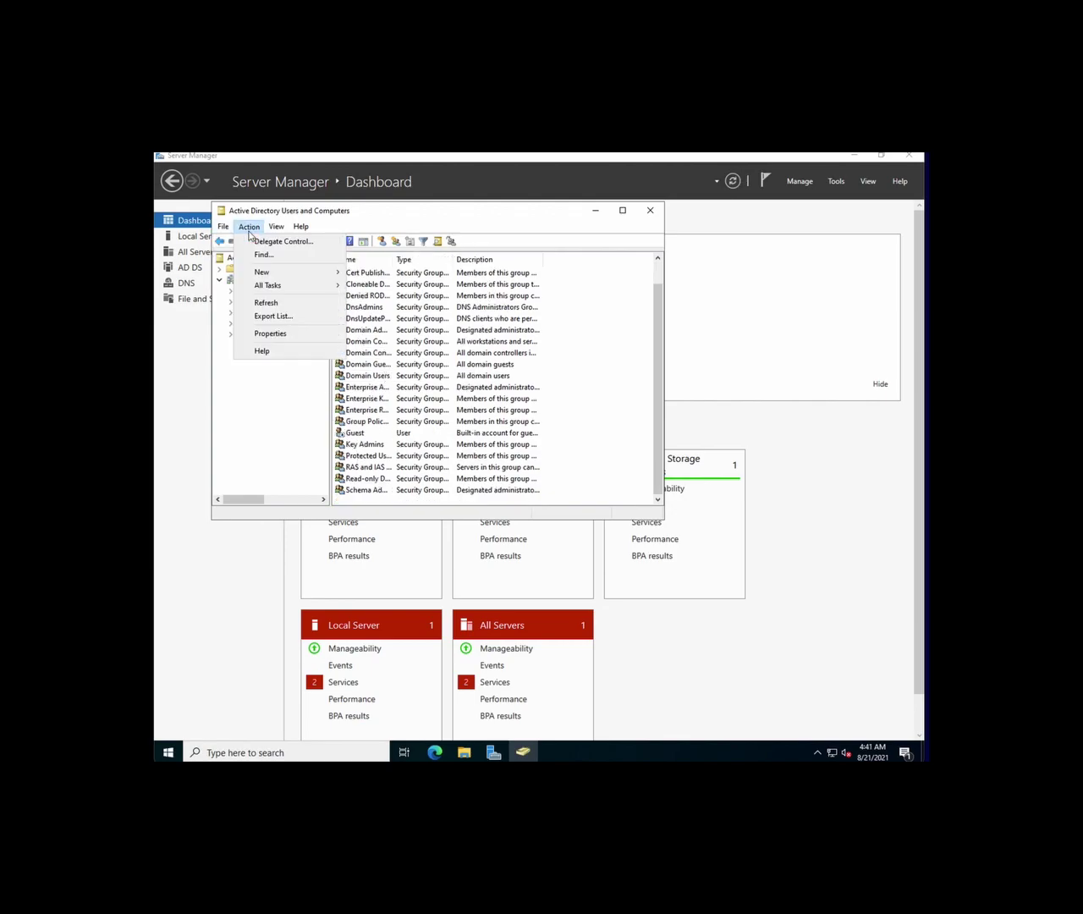
{"action": "right_click", "coordinate": [586, 494]}
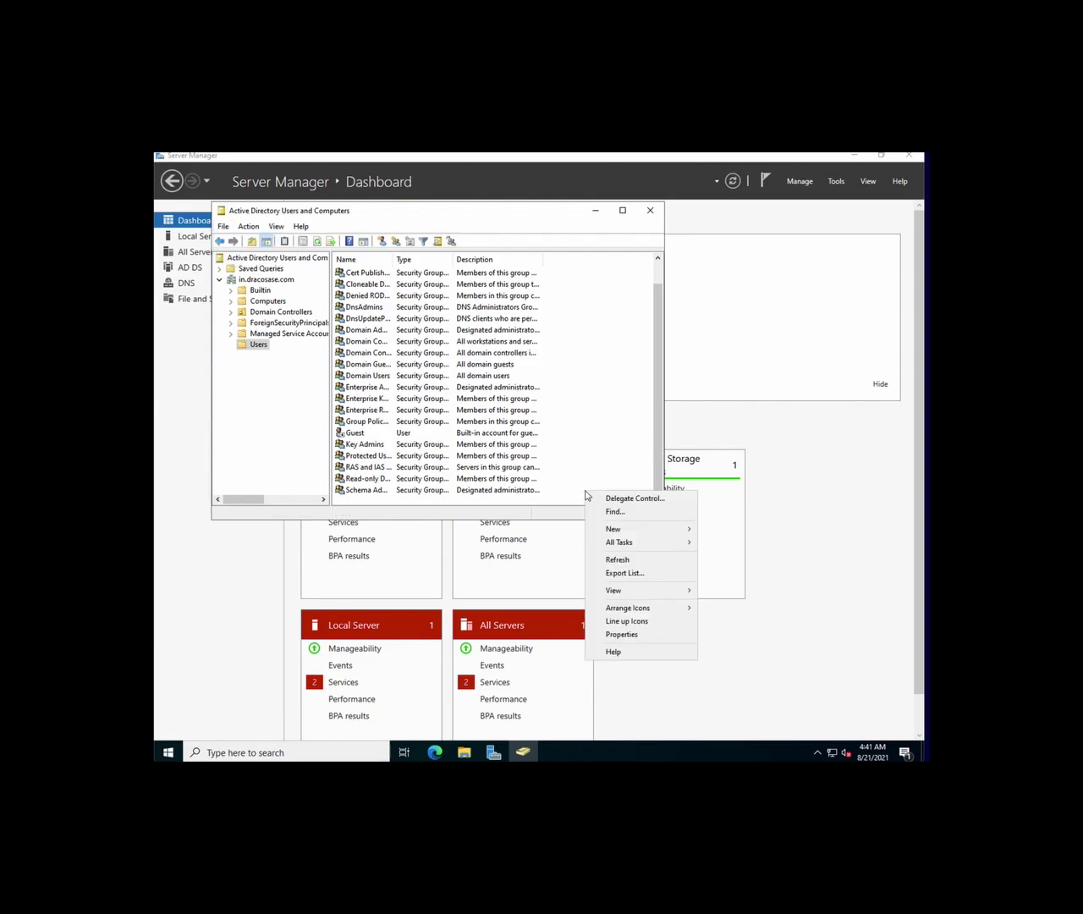
{"action": "mouse_move", "coordinate": [626, 529]}
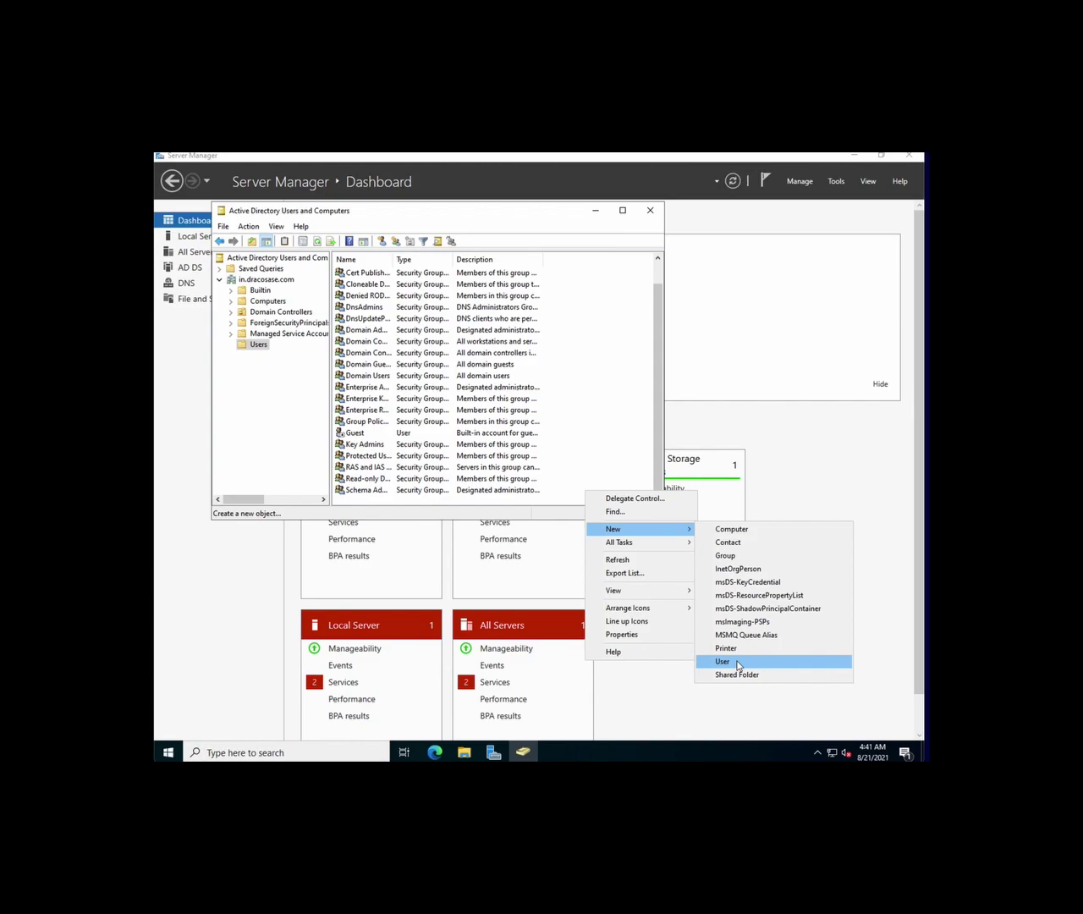
Start a new user in Users, entering the test user's first name, last name and logon name
{"action": "left_click", "coordinate": [738, 663]}
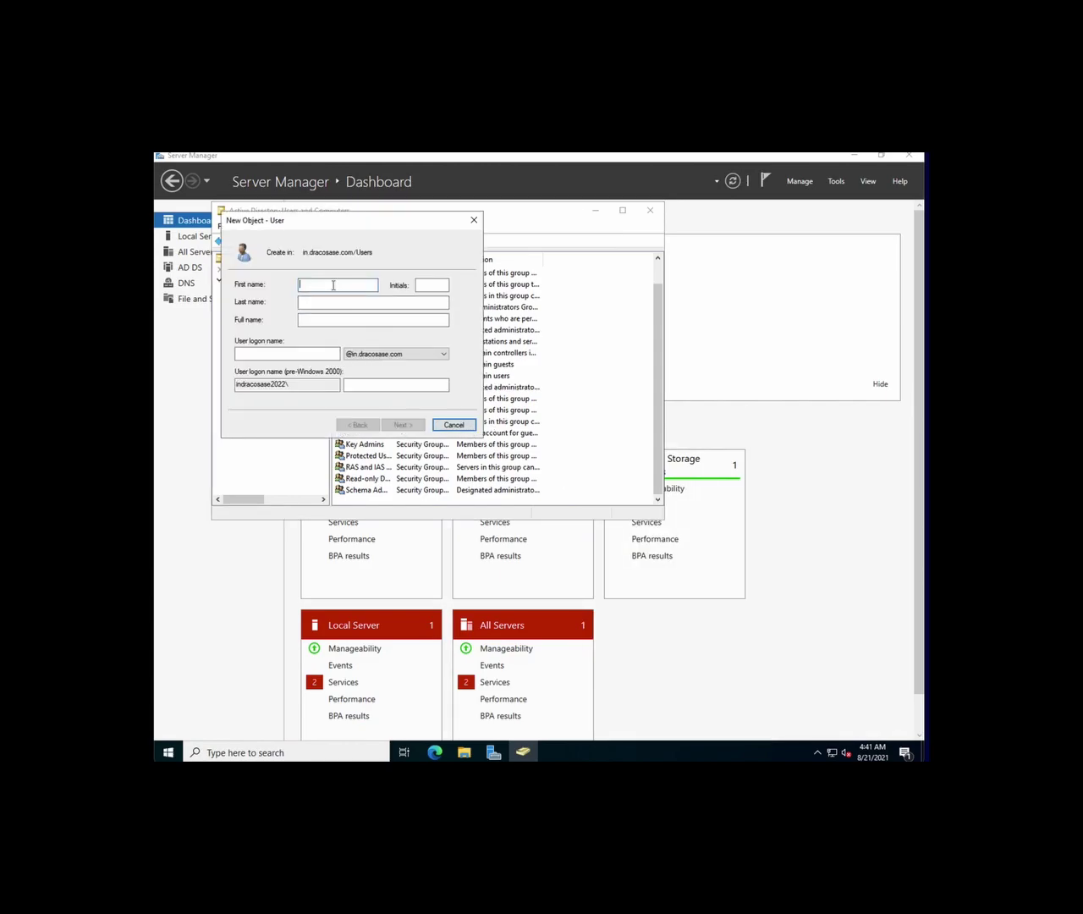
{"action": "type", "text": "Dracpo"}
{"action": "left_click", "coordinate": [431, 285]}
{"action": "type", "text": "Sase 001"}
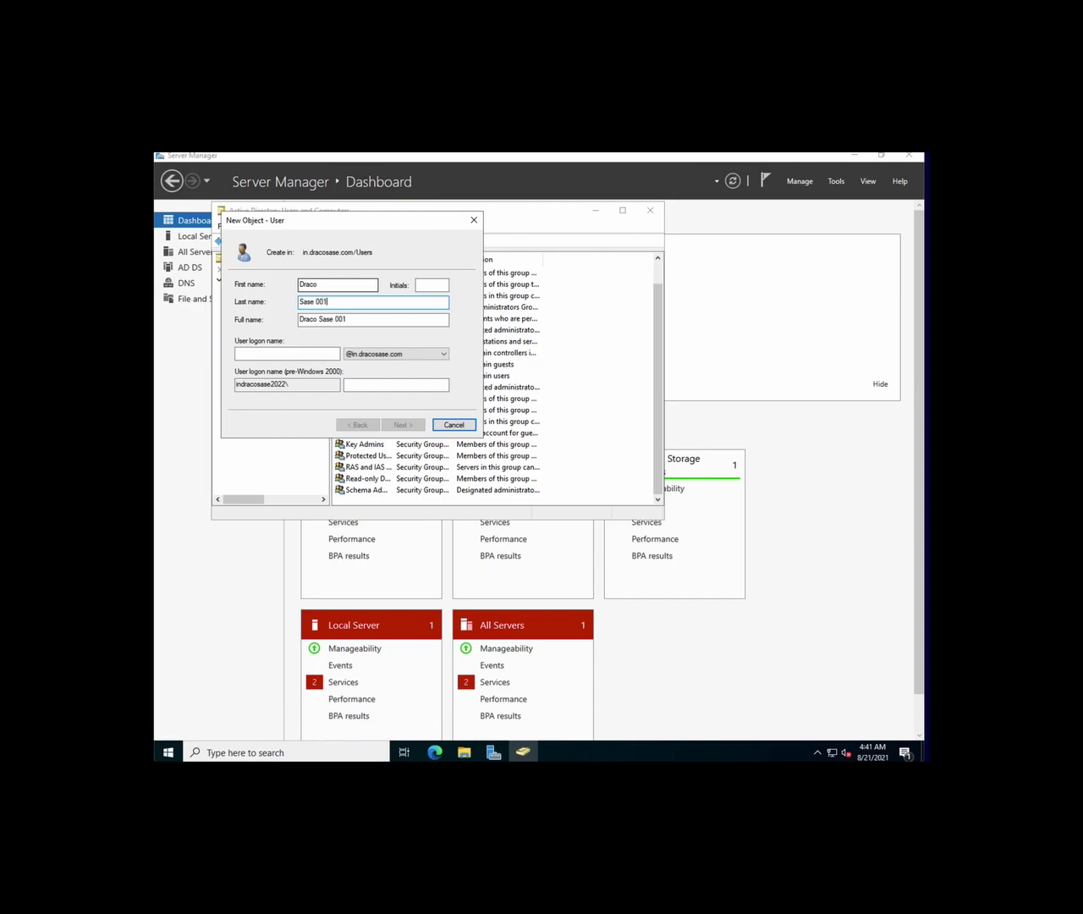
{"action": "left_click", "coordinate": [317, 353]}
{"action": "type", "text": "ds001"}
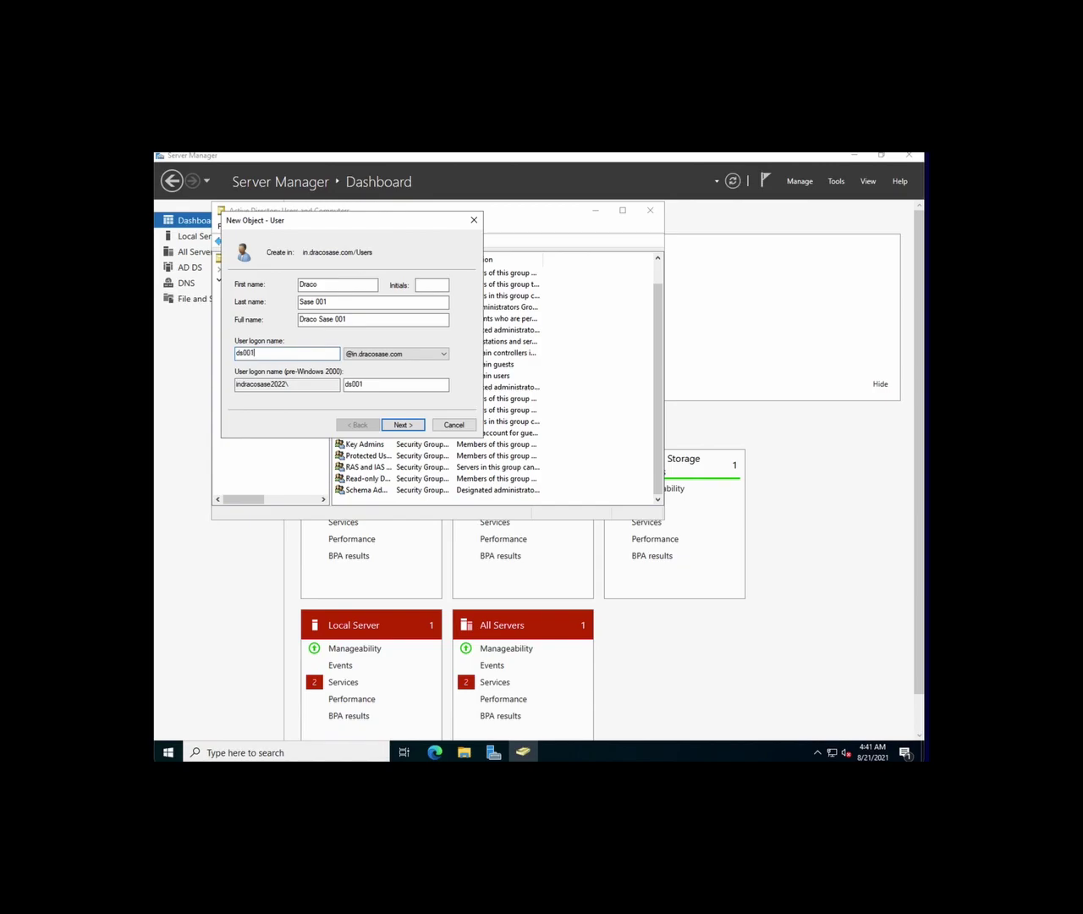
Give the test user a confirmed password, not requiring change at next logon, and finish creating the account
{"action": "left_click", "coordinate": [400, 429]}
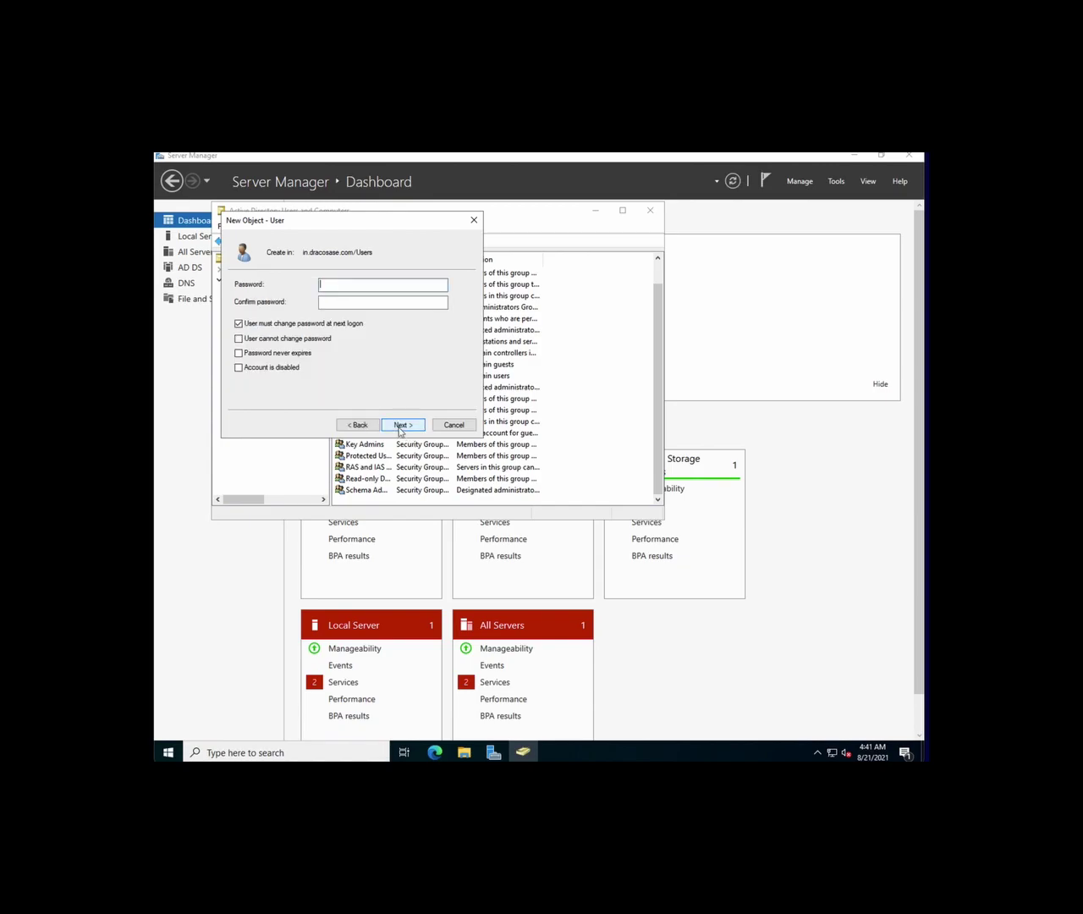
{"action": "left_click", "coordinate": [279, 323]}
{"action": "left_click", "coordinate": [350, 288]}
{"action": "type", "text": "Pa$$w0rd"}
{"action": "left_click", "coordinate": [341, 303]}
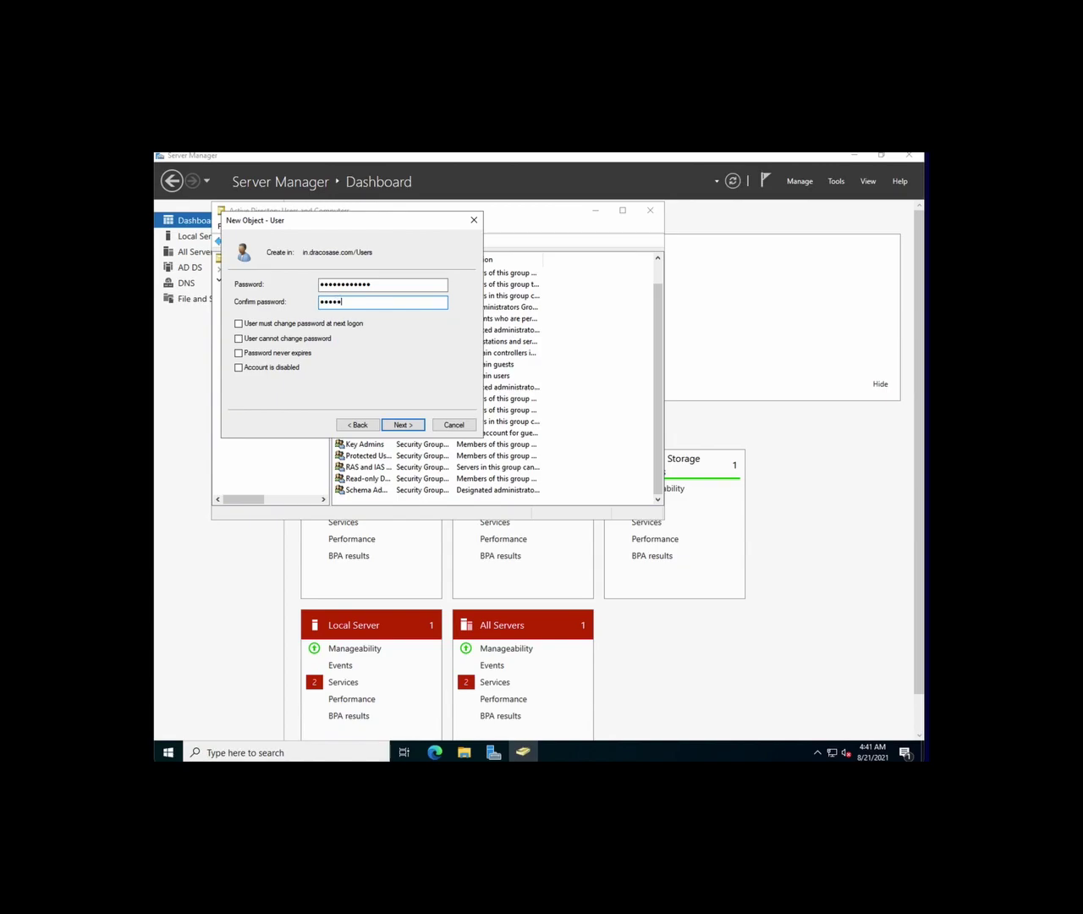
{"action": "type", "text": "******"}
{"action": "left_click", "coordinate": [396, 426]}
{"action": "left_click", "coordinate": [396, 425]}
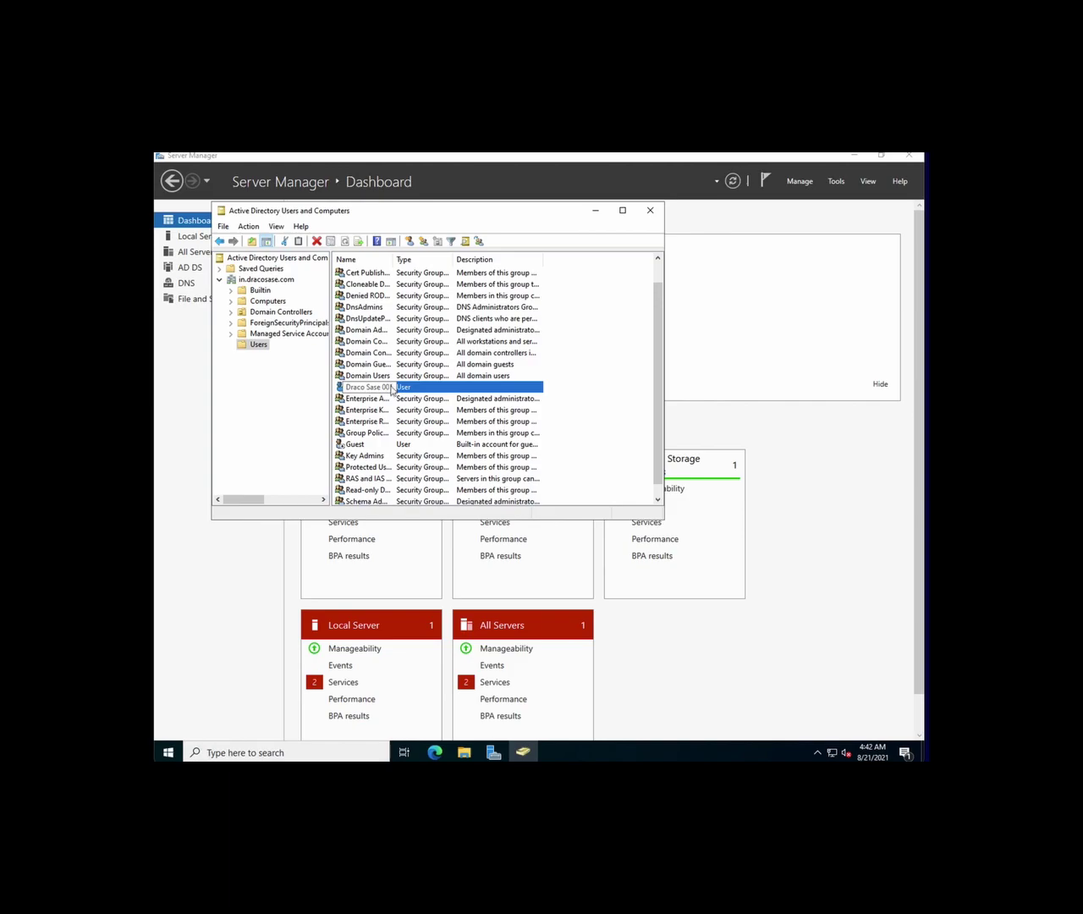
Open the new user's Properties and go to the Member Of tab, which lists only Domain Users
{"action": "right_click", "coordinate": [407, 387]}
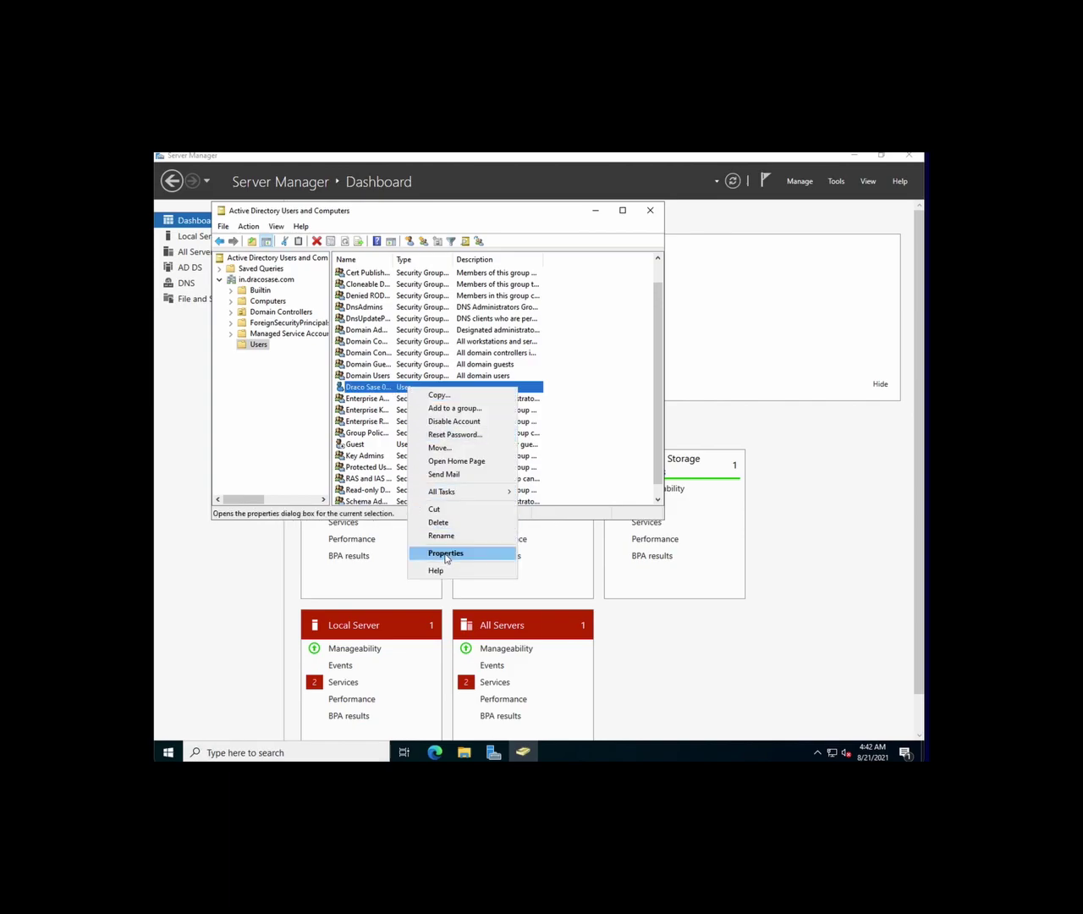
{"action": "left_click", "coordinate": [446, 552]}
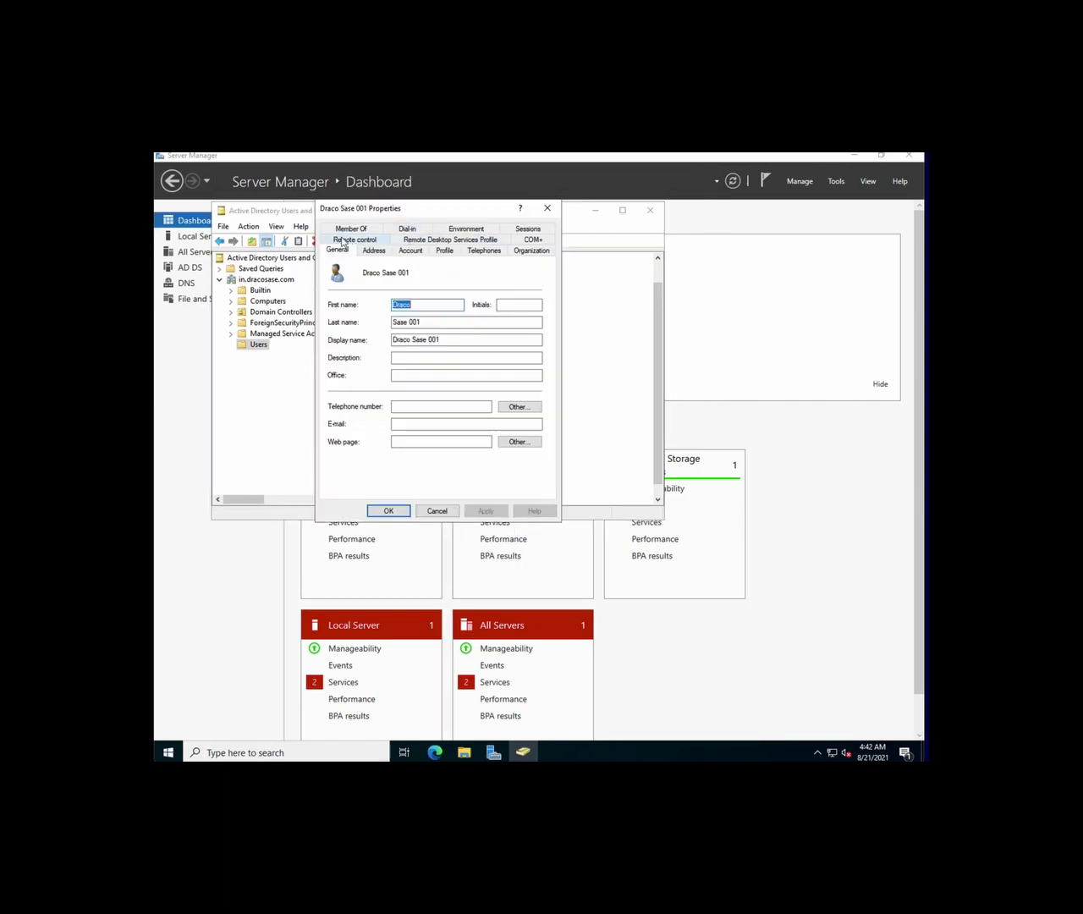
{"action": "left_click", "coordinate": [348, 242]}
{"action": "left_click", "coordinate": [439, 252]}
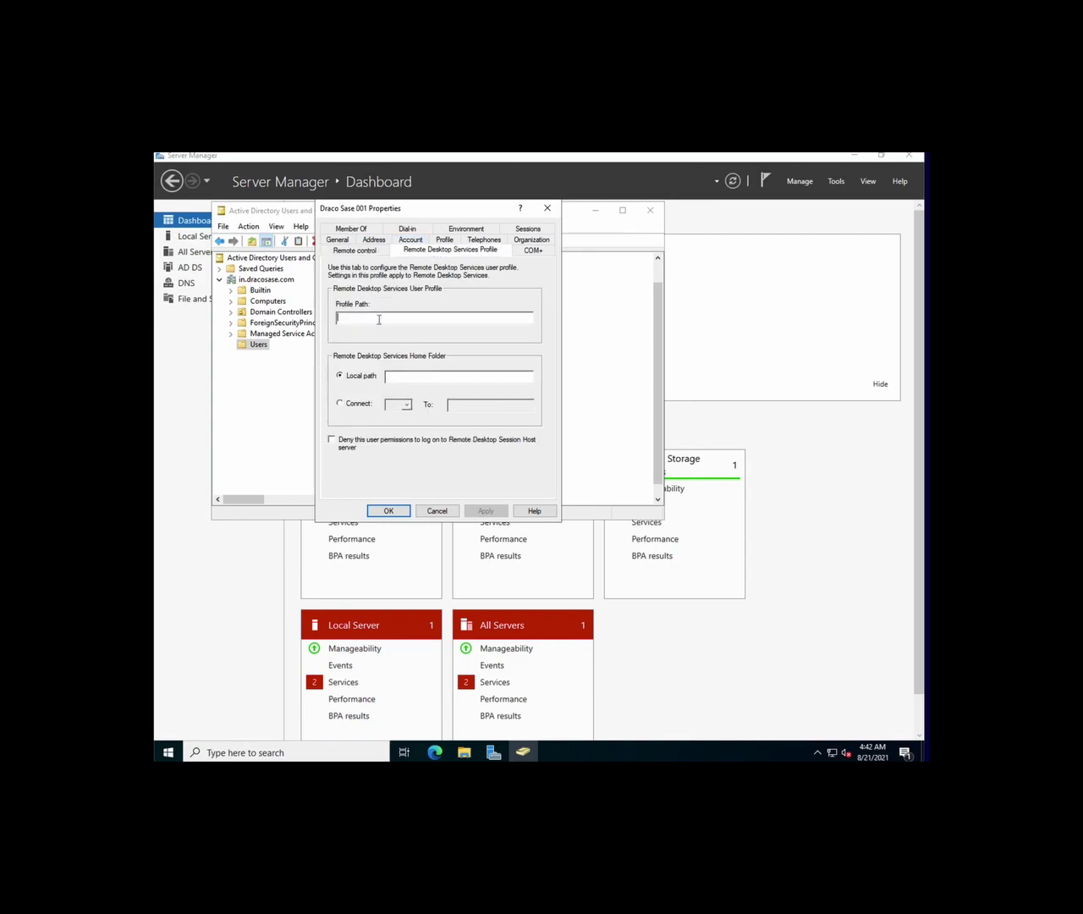
{"action": "left_click", "coordinate": [402, 231]}
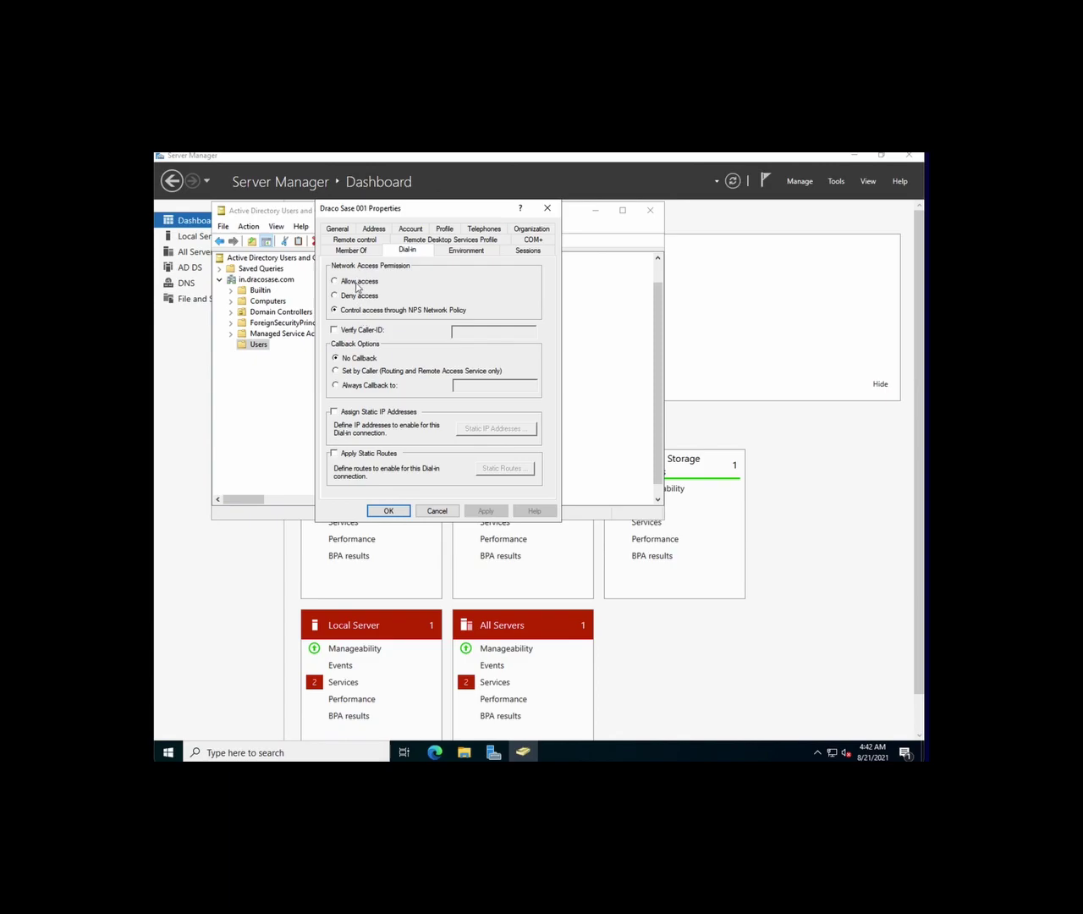
{"action": "left_click", "coordinate": [375, 252]}
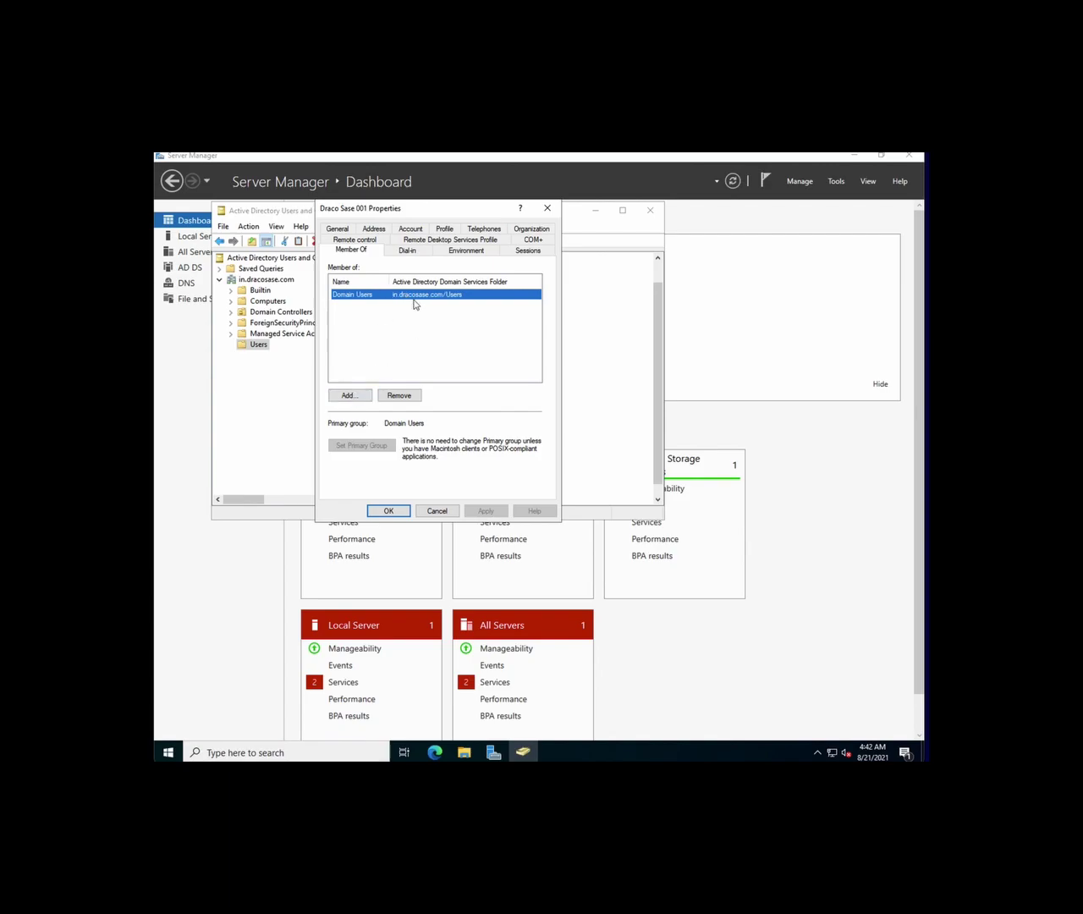
Add Administrators and Domain Admins to the user's Member Of list, resolving each name with Check Names
{"action": "left_click", "coordinate": [354, 394]}
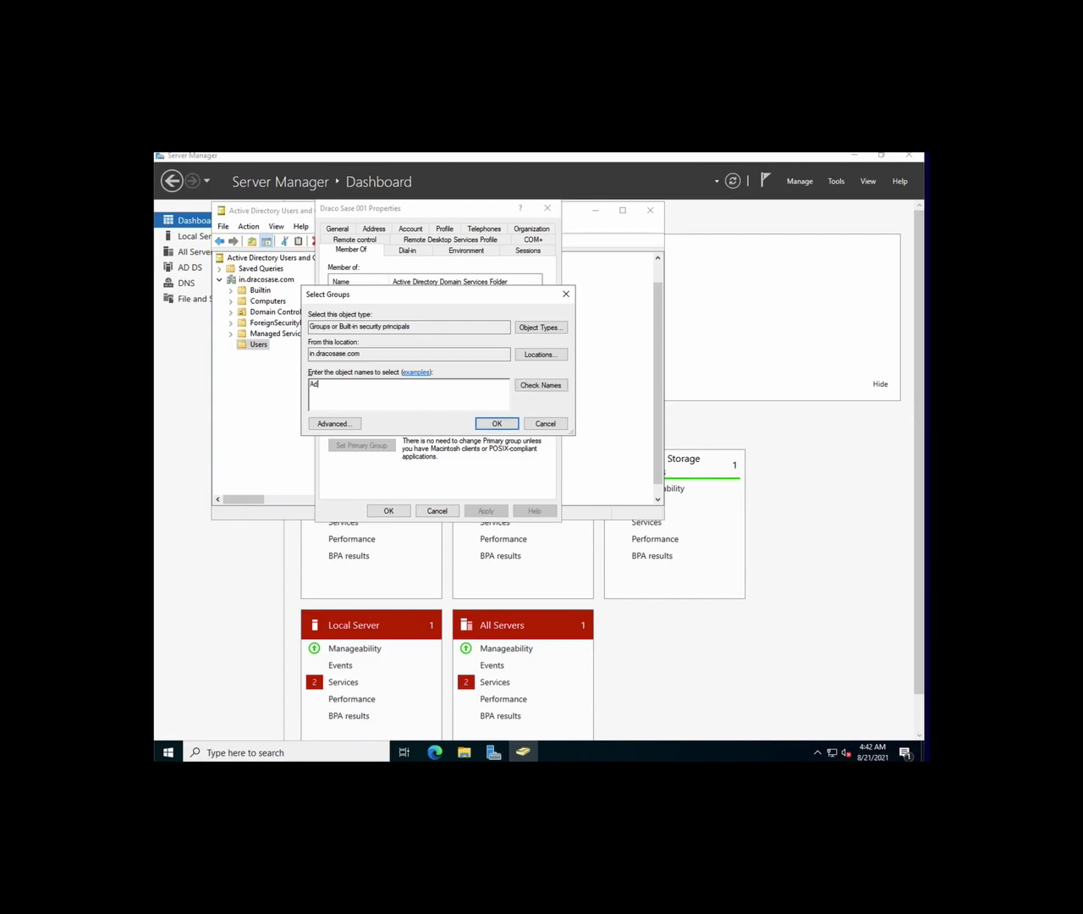
{"action": "type", "text": "mini"}
{"action": "left_click", "coordinate": [548, 385]}
{"action": "left_click", "coordinate": [496, 423]}
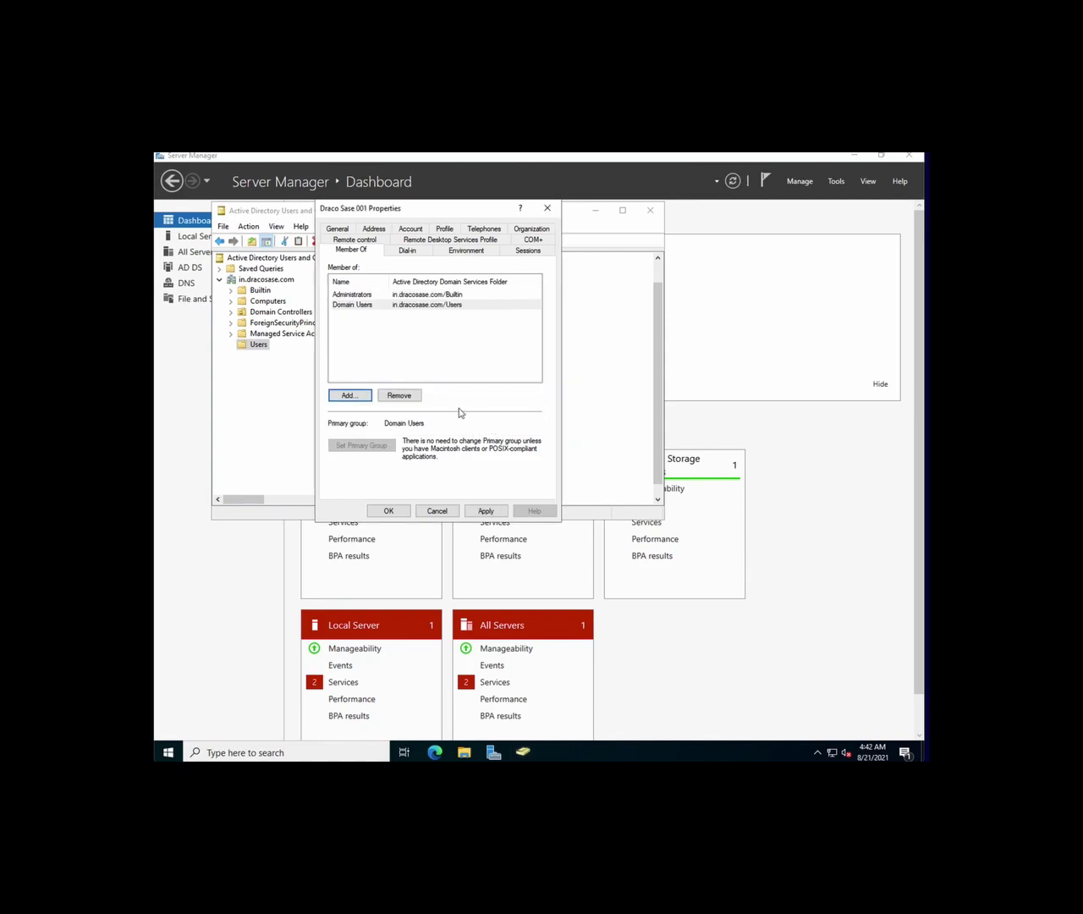
{"action": "left_click", "coordinate": [352, 396]}
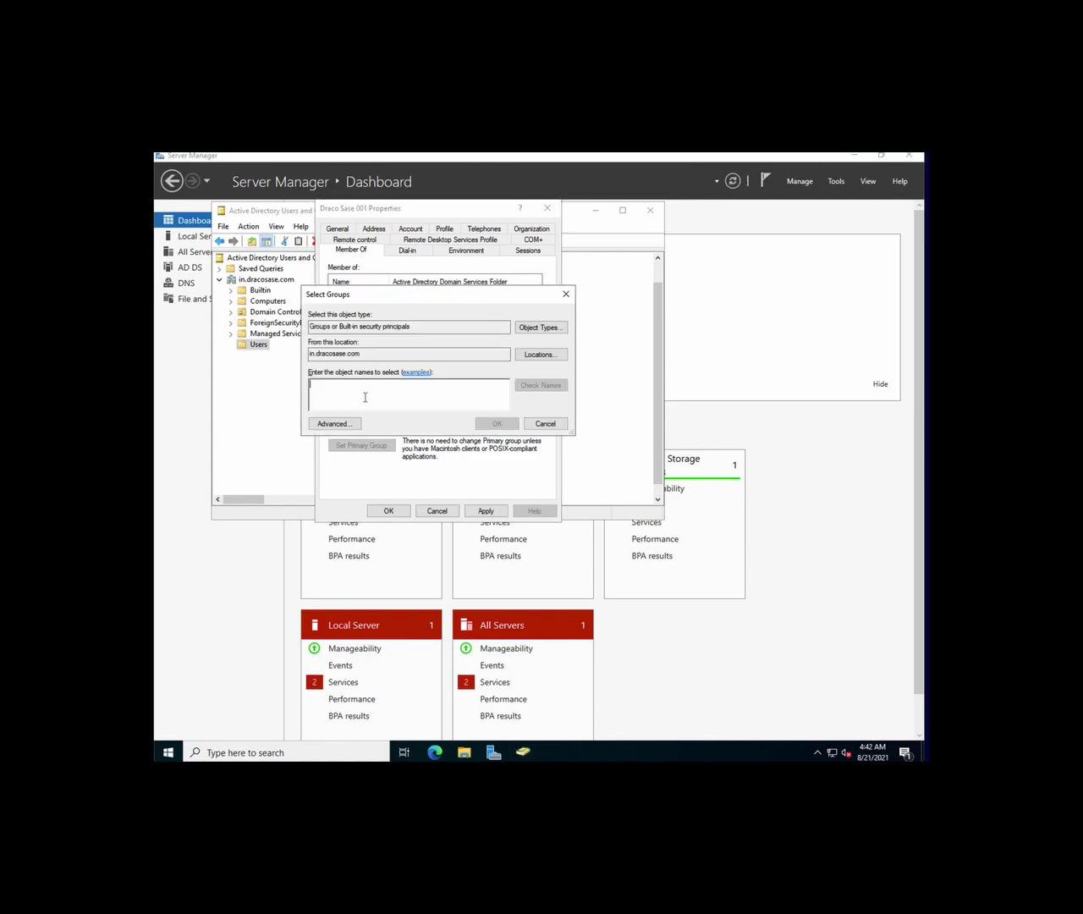
{"action": "type", "text": "Domain"}
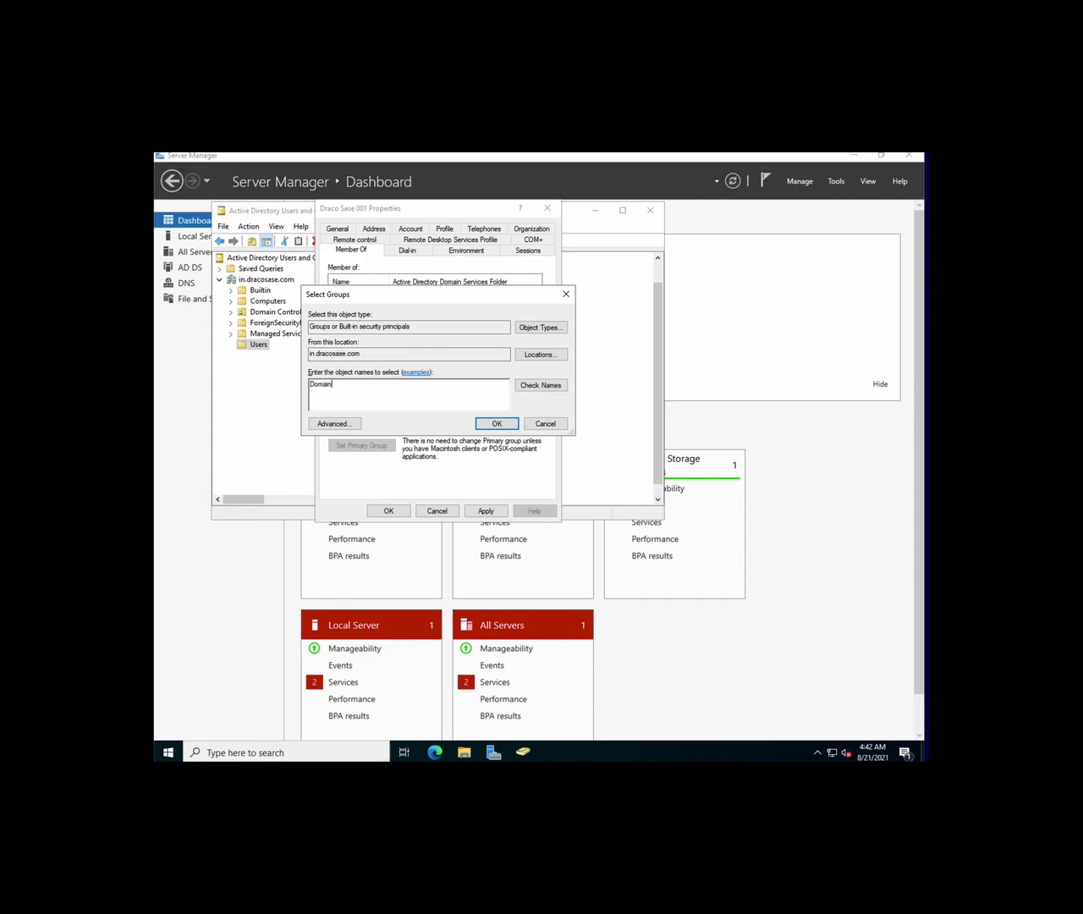
{"action": "type", "text": " Admin"}
{"action": "left_click", "coordinate": [539, 386]}
{"action": "left_click", "coordinate": [498, 423]}
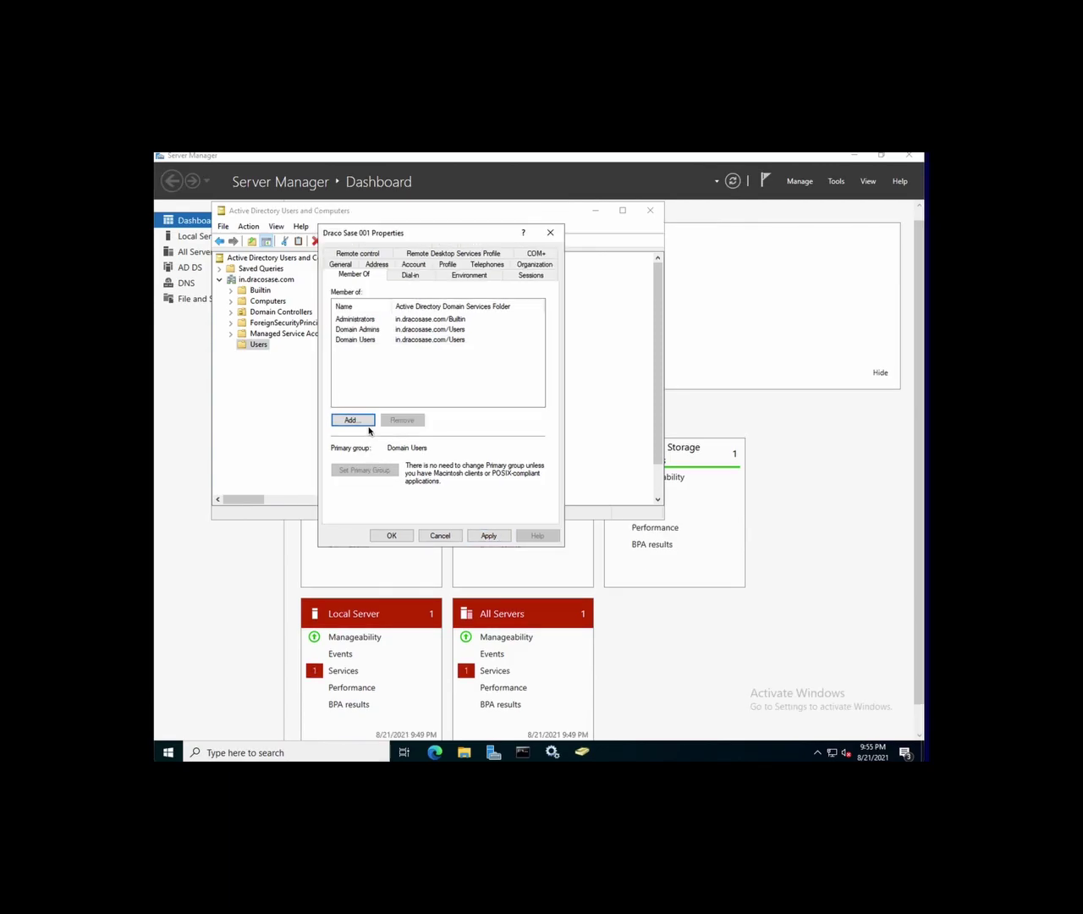
Add DracoSASETestDuo to the user's group memberships and apply the changes
{"action": "left_click", "coordinate": [364, 423]}
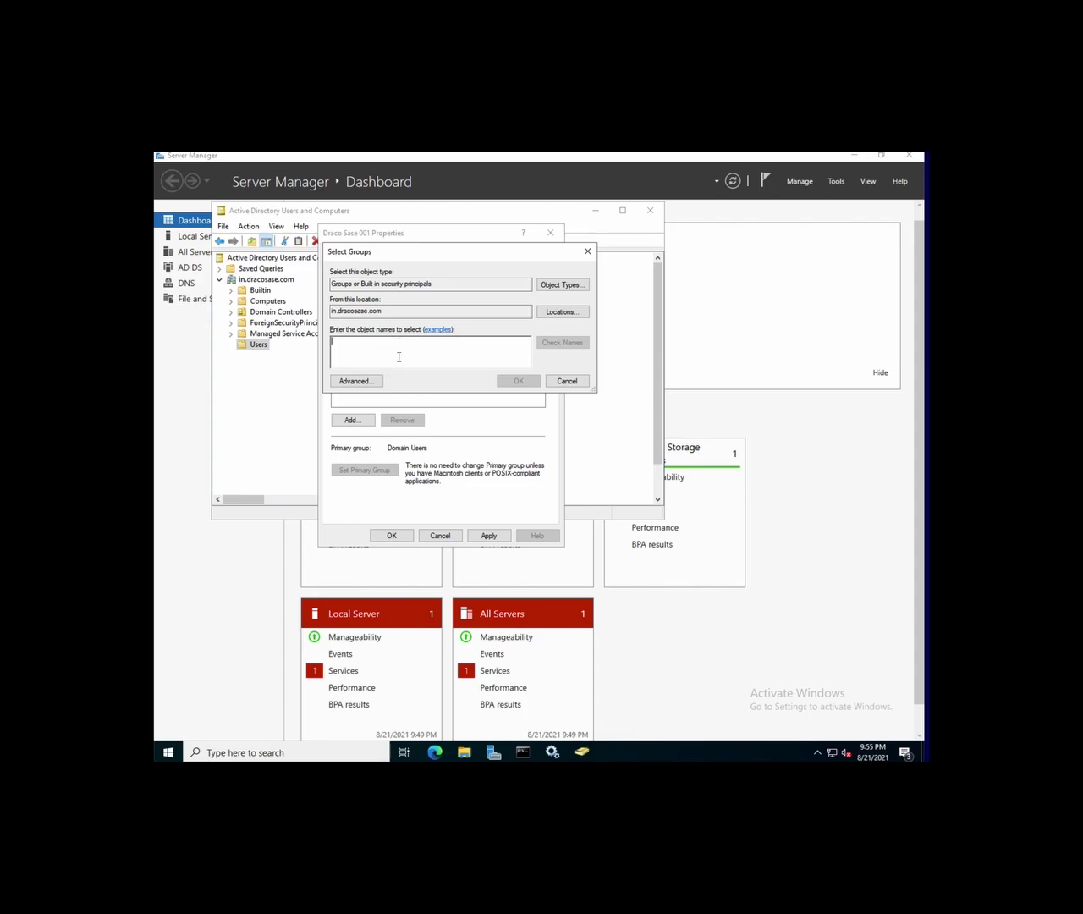
{"action": "type", "text": "Draco"}
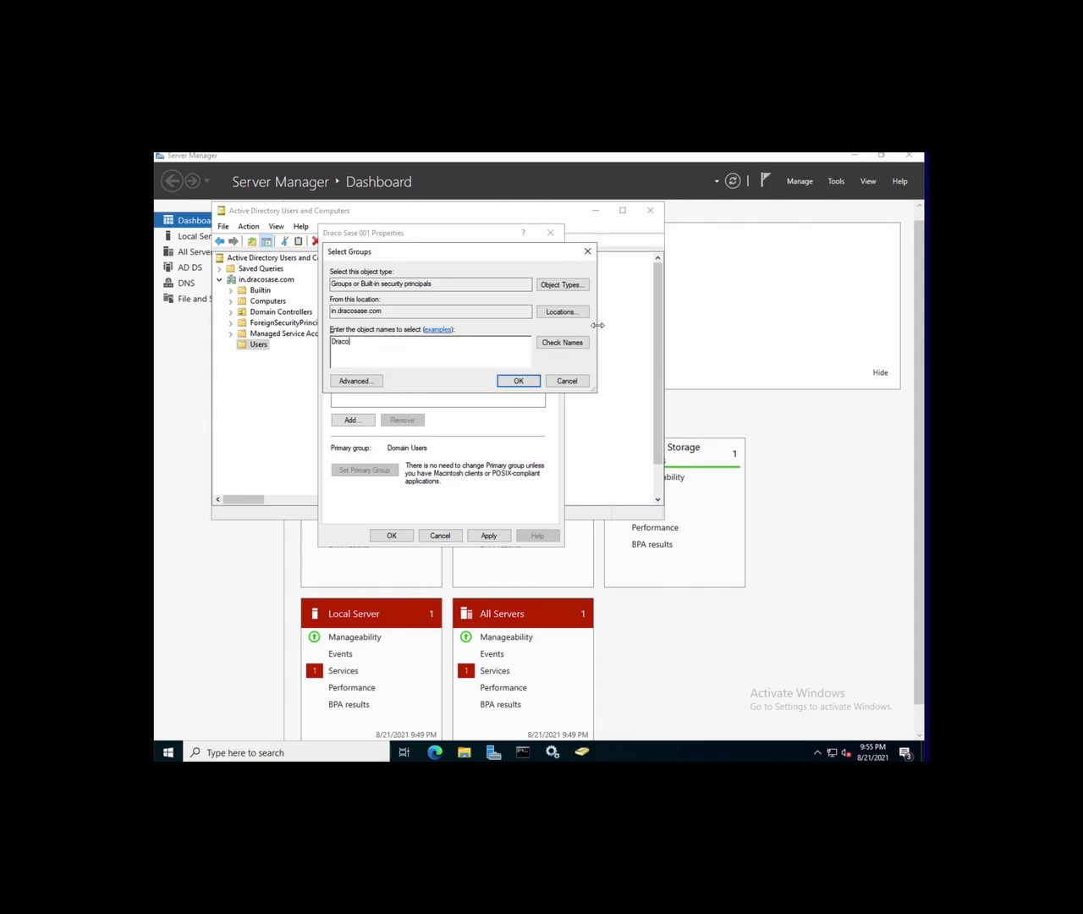
{"action": "type", "text": "SASETestDuo"}
{"action": "left_click", "coordinate": [514, 381]}
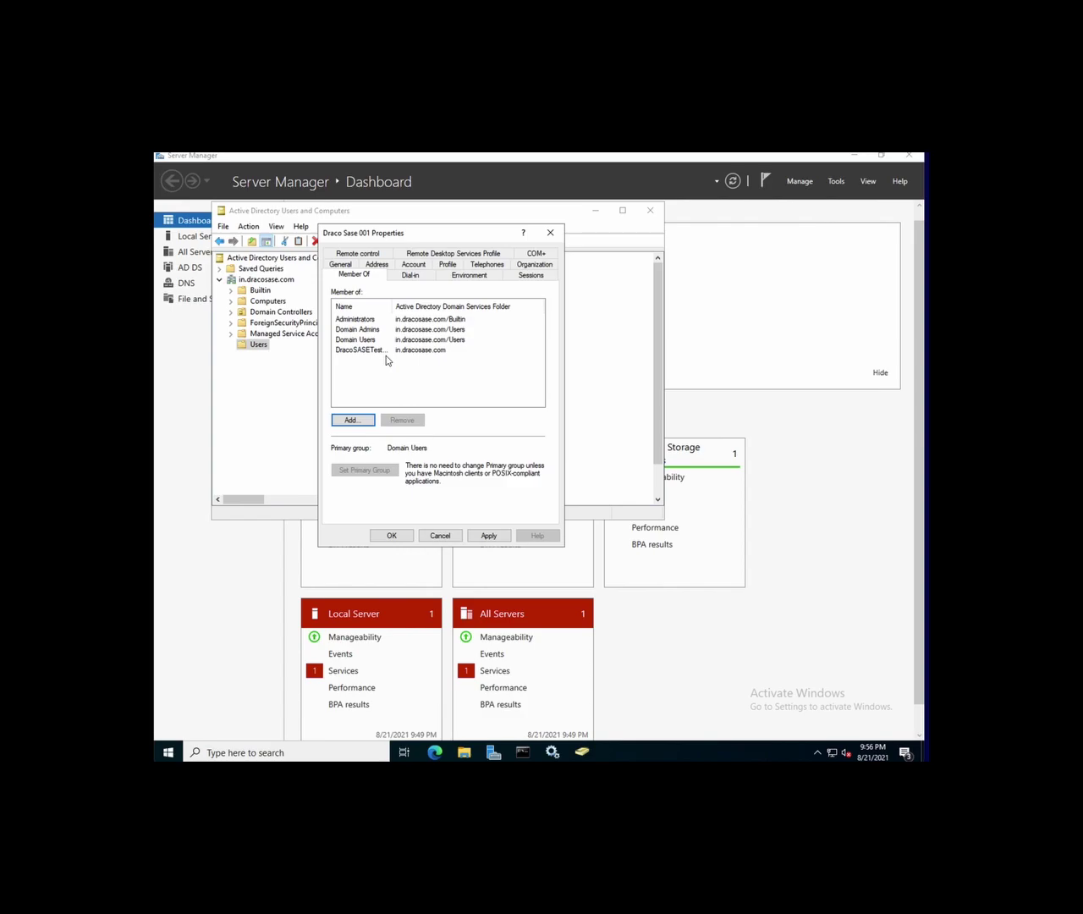
{"action": "left_click", "coordinate": [490, 537]}
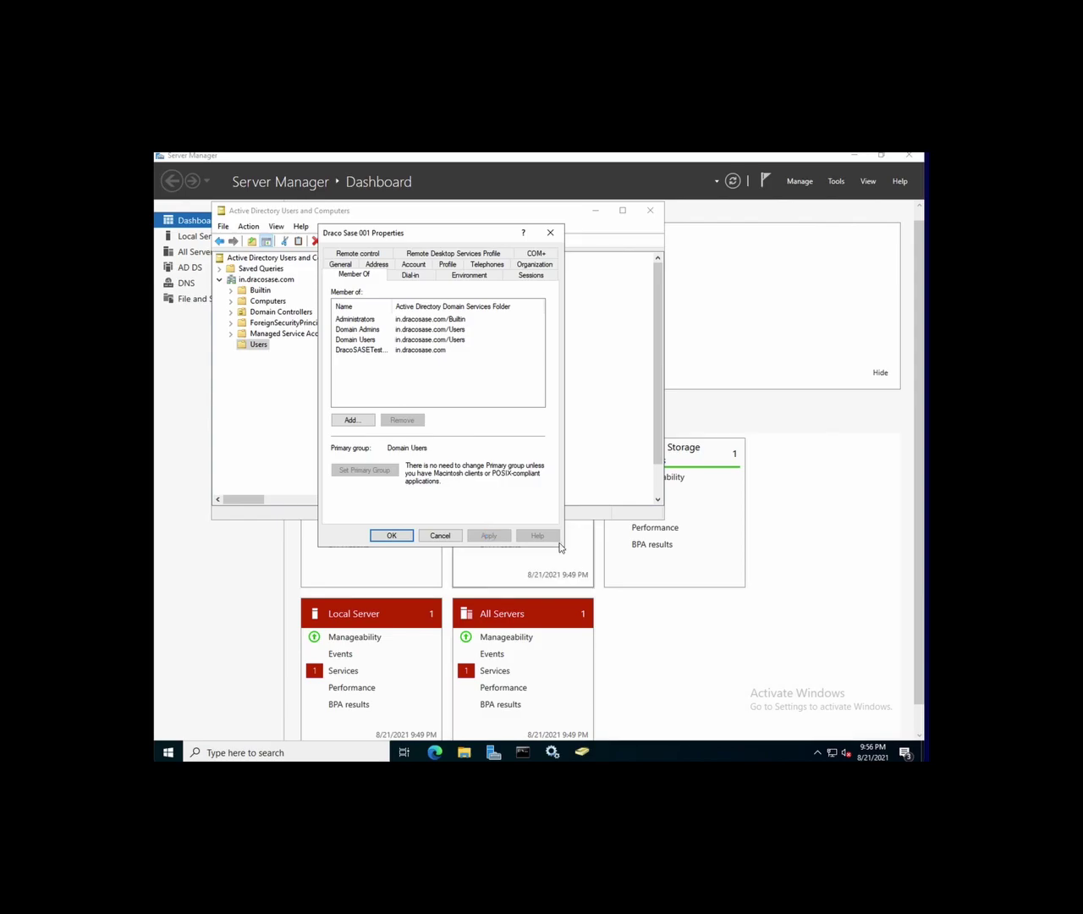
Close the user's Properties dialog with OK
{"action": "left_click", "coordinate": [392, 535]}
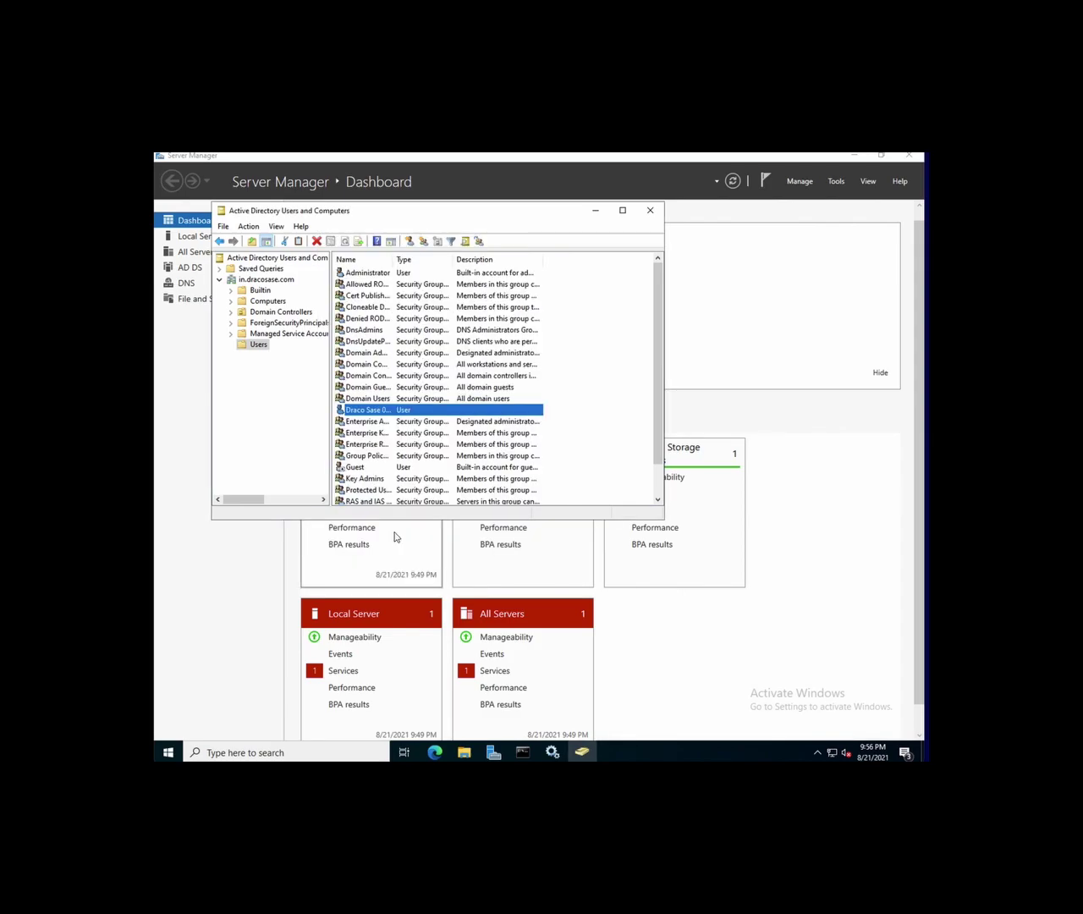